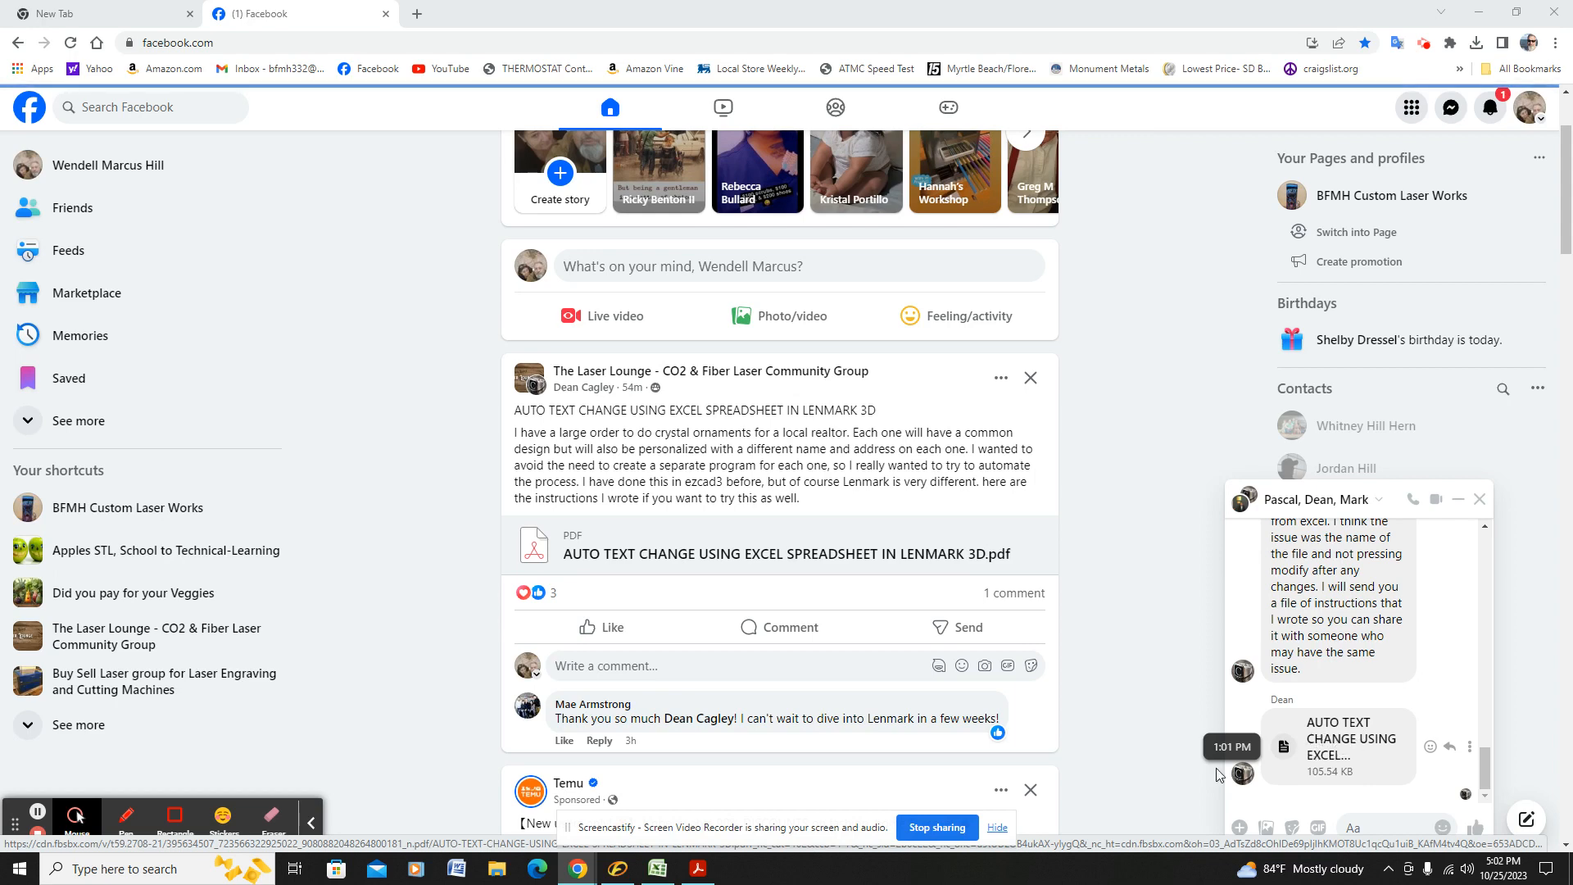
Step: Review the name list in the LMARK-NAME-TEST workbook in Excel, close it, and examine the .xlsx note and title in the PDF instructions
click(656, 870)
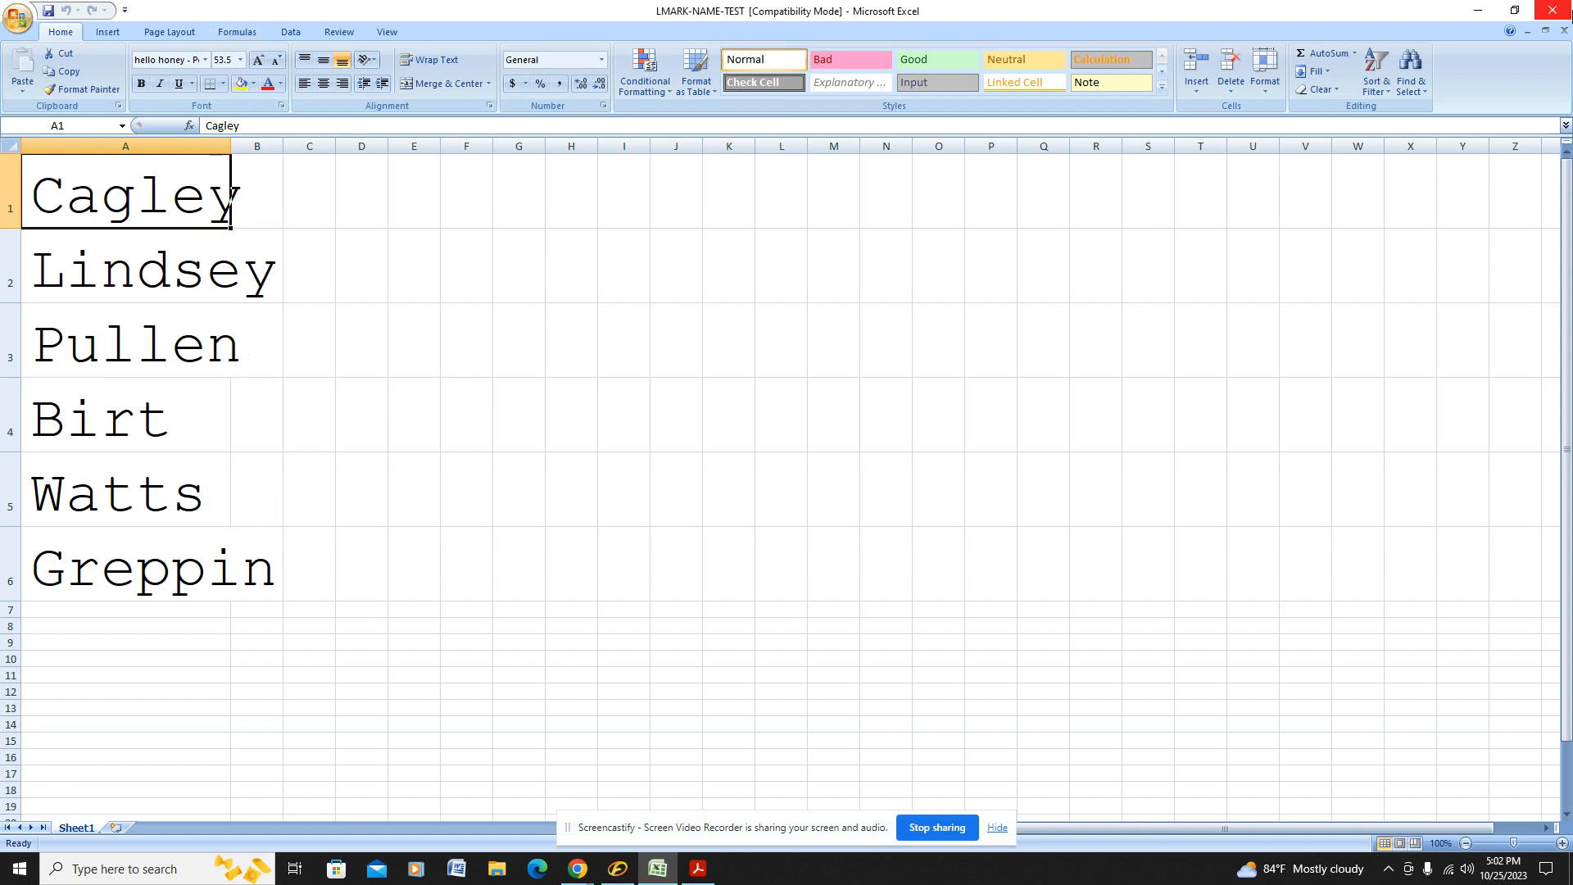
click(1556, 14)
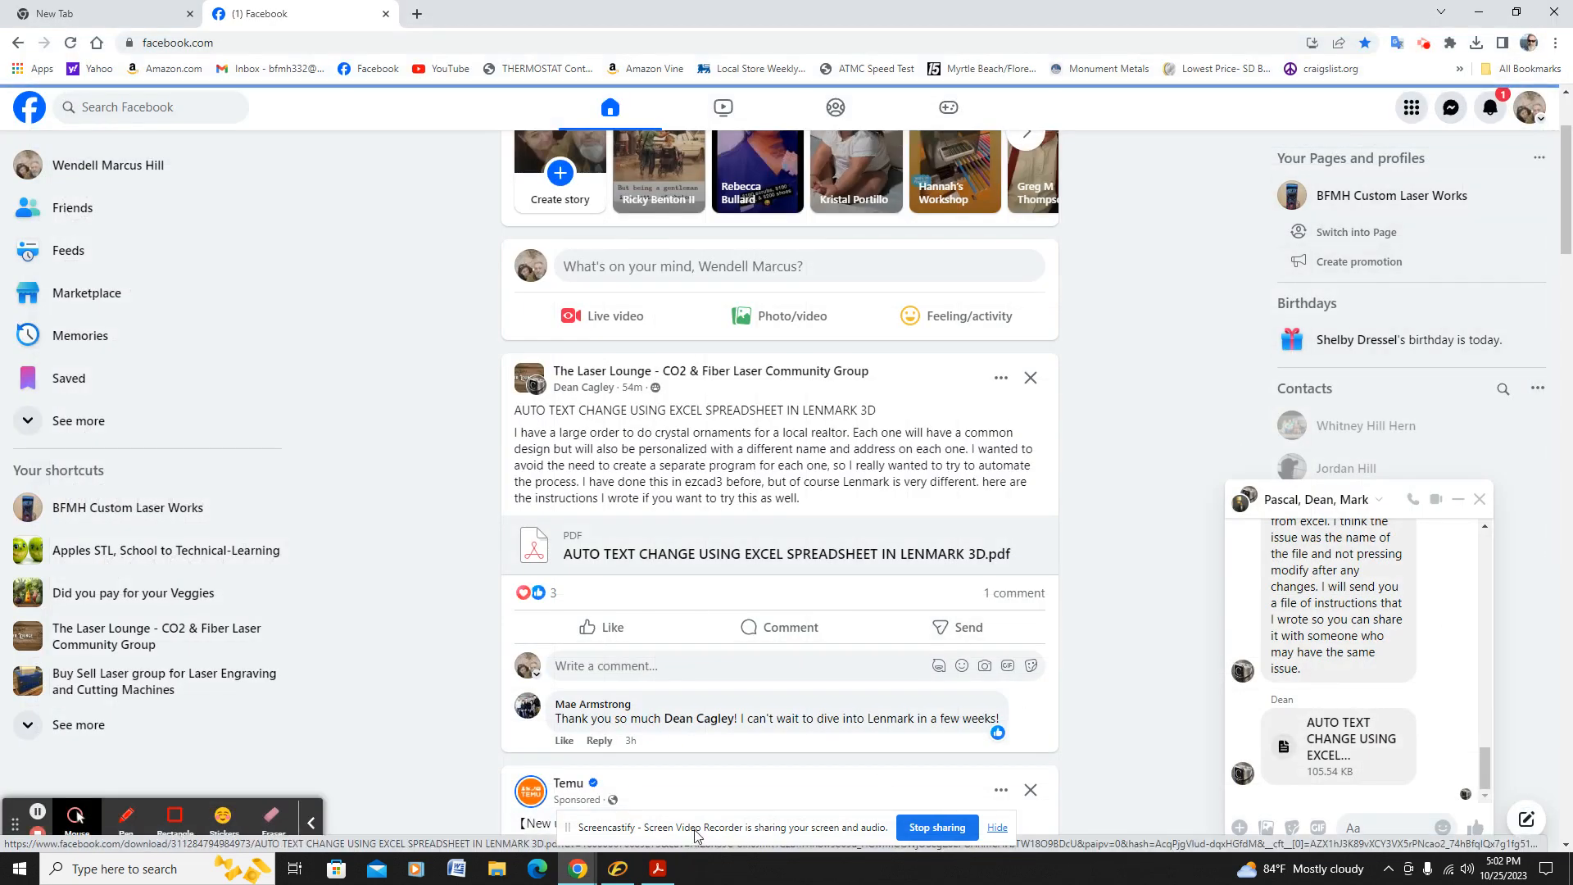
click(658, 868)
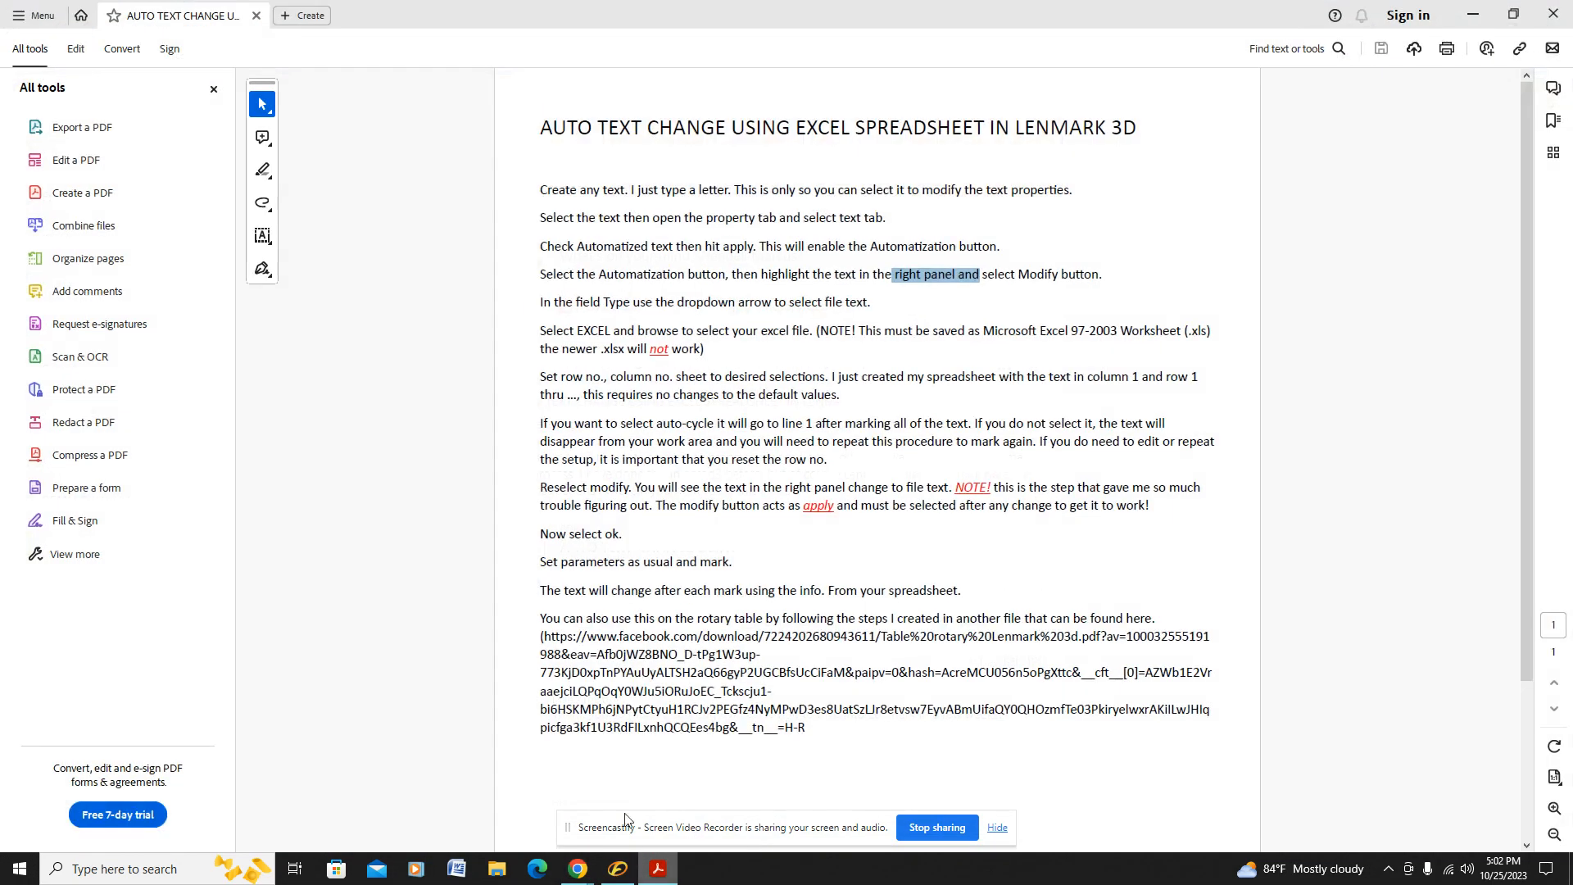
double_click(614, 350)
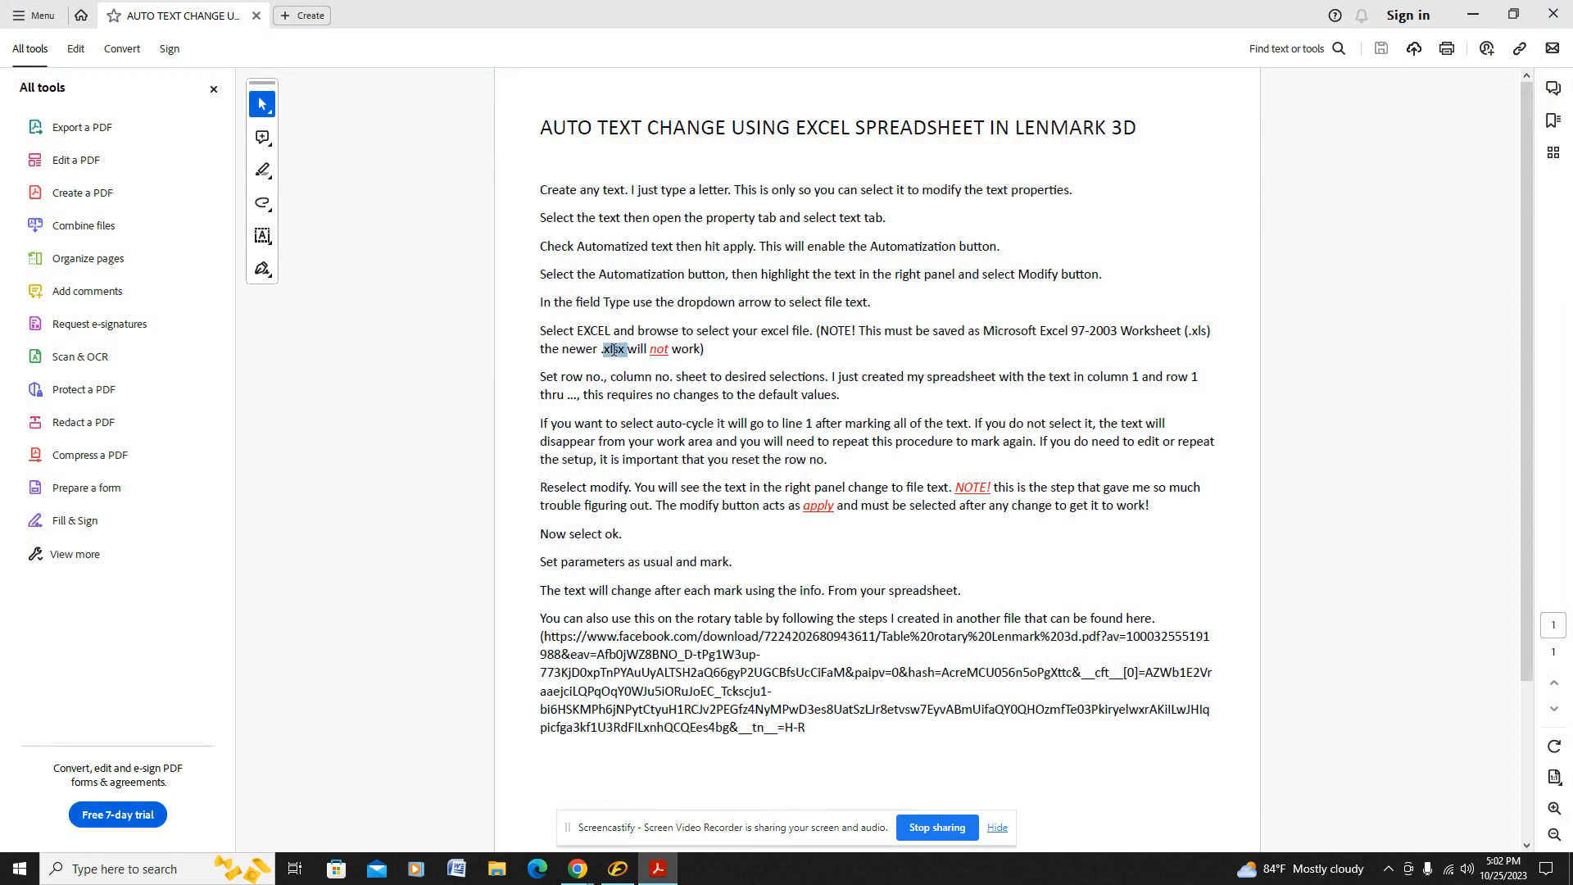
mouse_move(602, 352)
mouse_down()
mouse_move(623, 352)
mouse_move(564, 351)
mouse_move(607, 358)
mouse_up()
drag(1015, 129, 1152, 129)
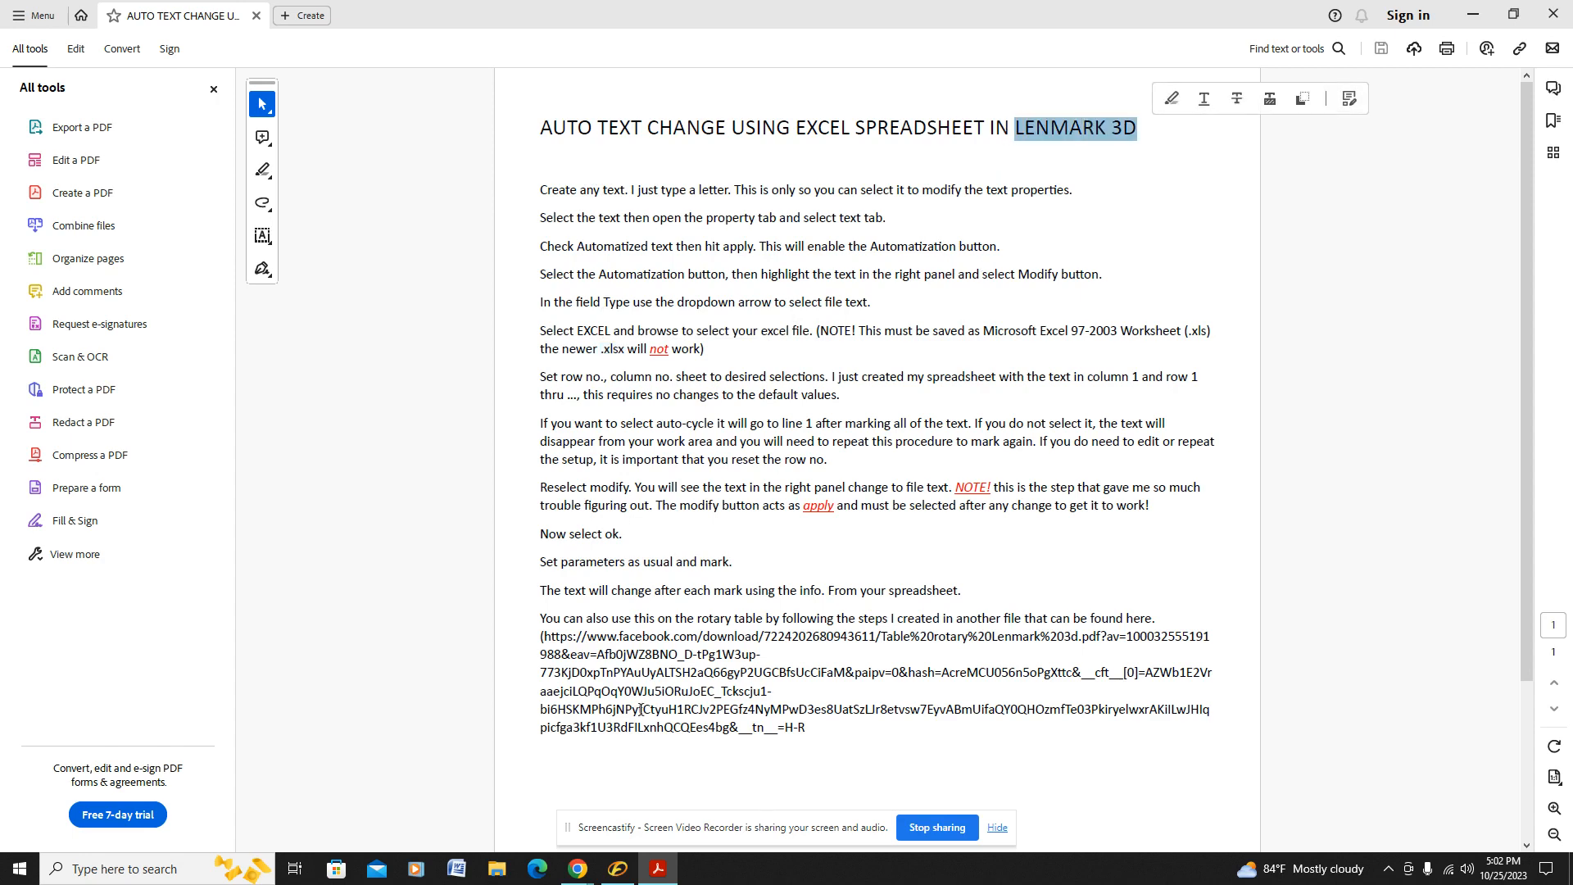
Step: Switch to LenMark_3D, create a text object containing "a", and center it in the work area
click(617, 870)
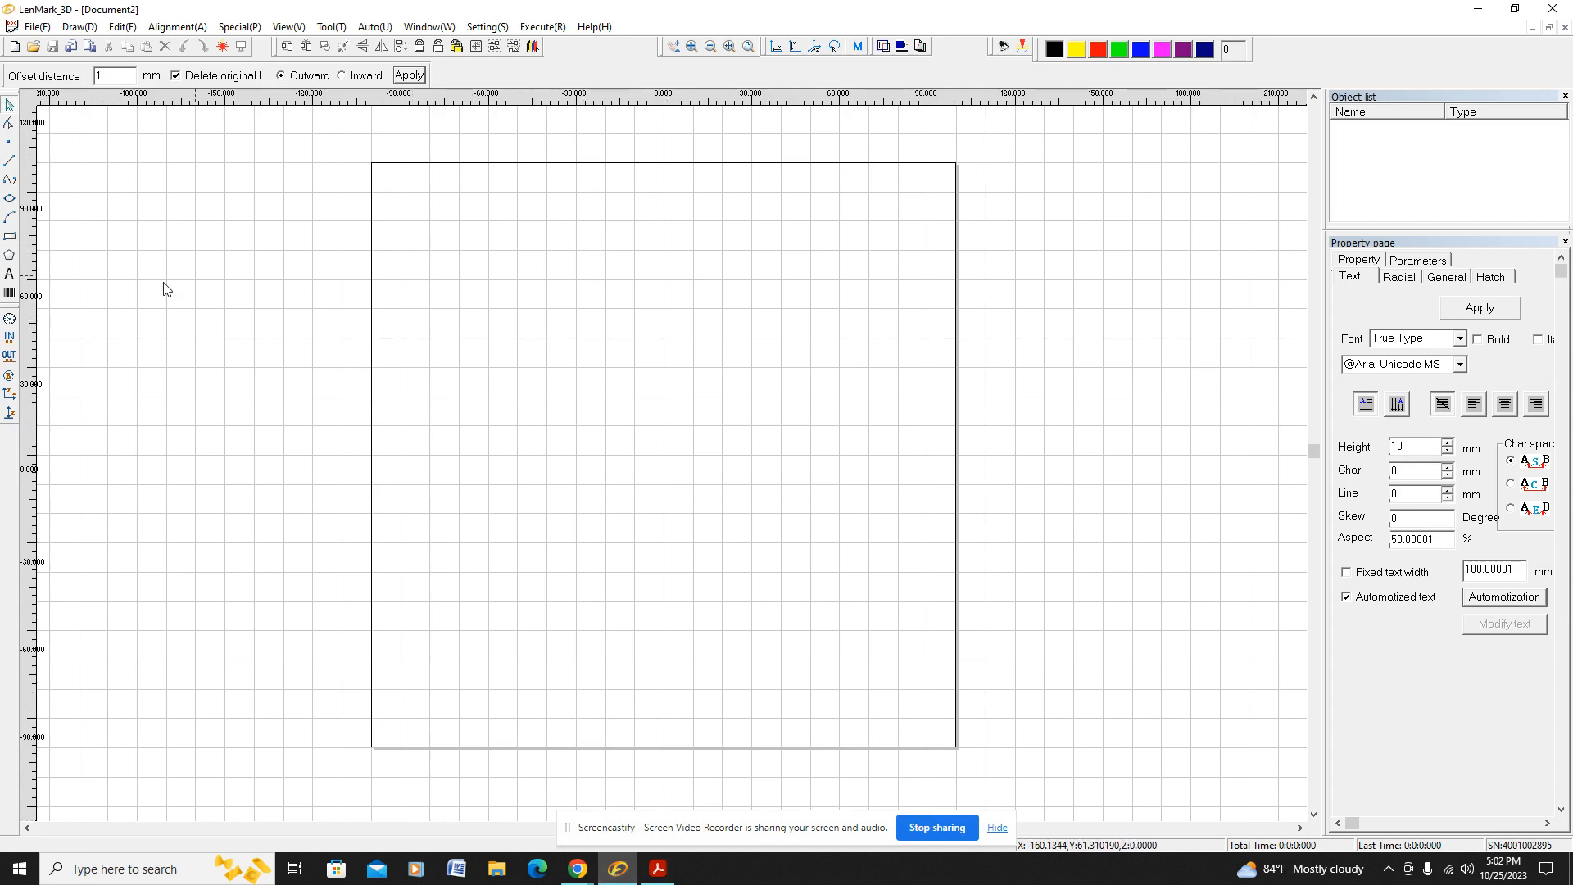
click(10, 275)
click(629, 374)
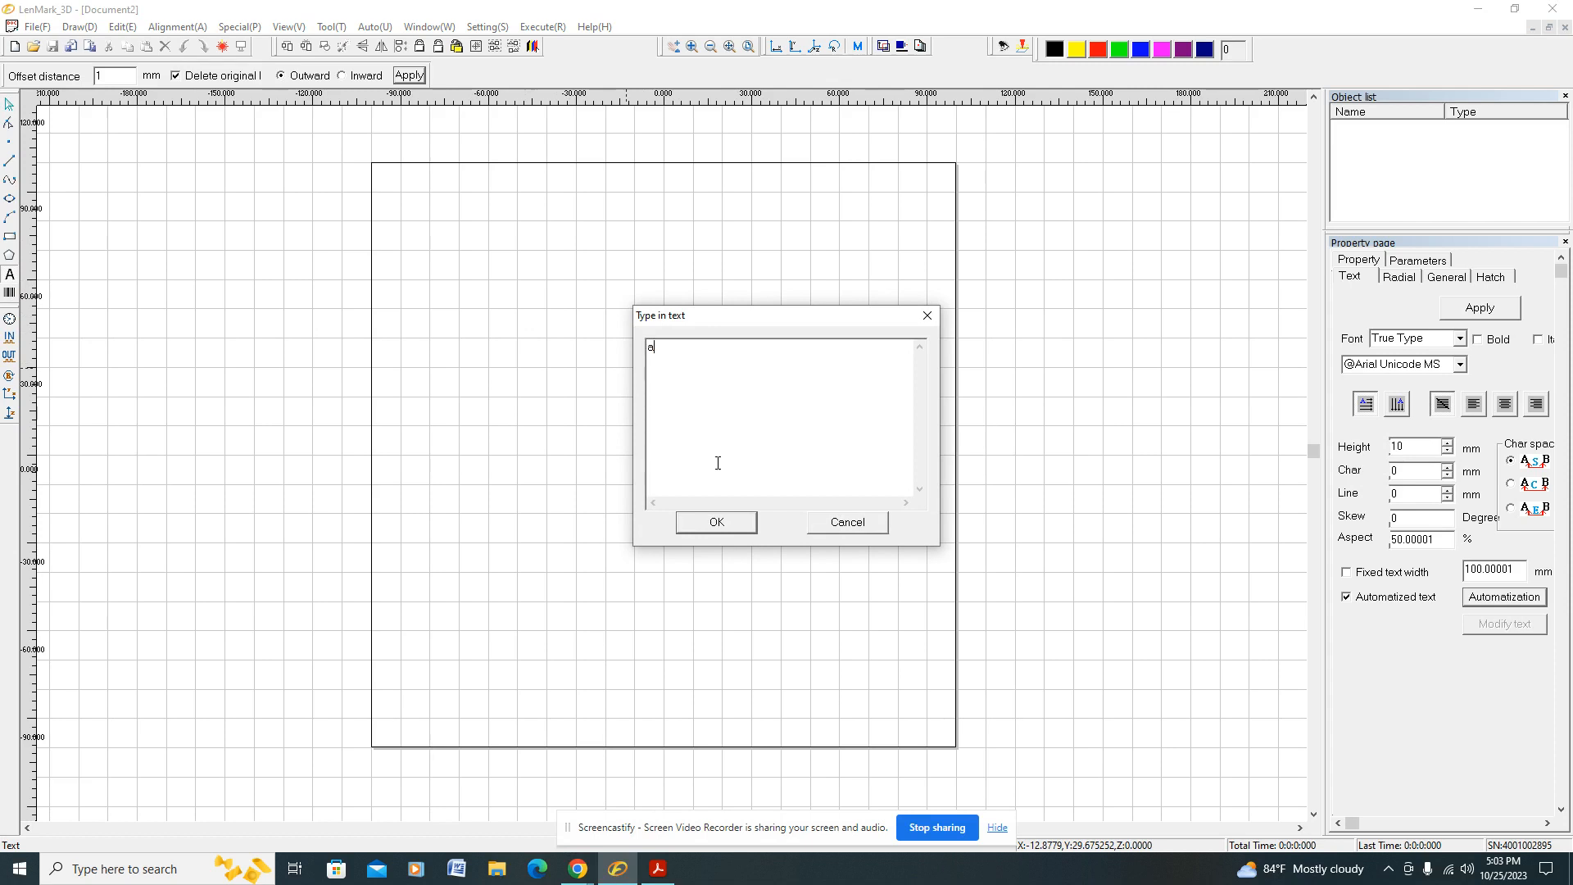
click(742, 523)
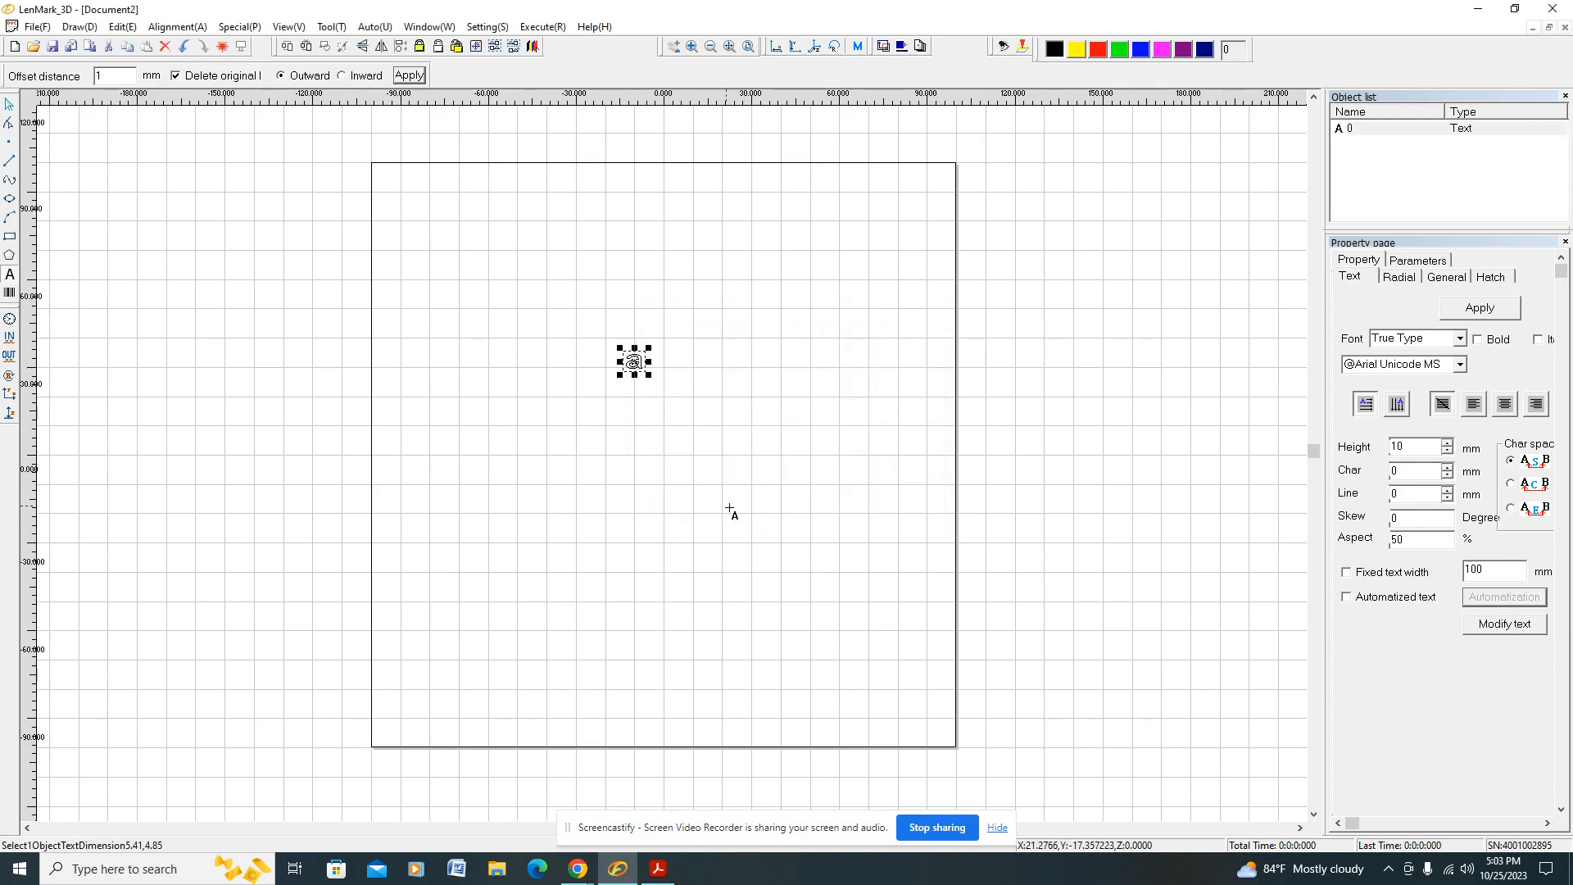
click(476, 47)
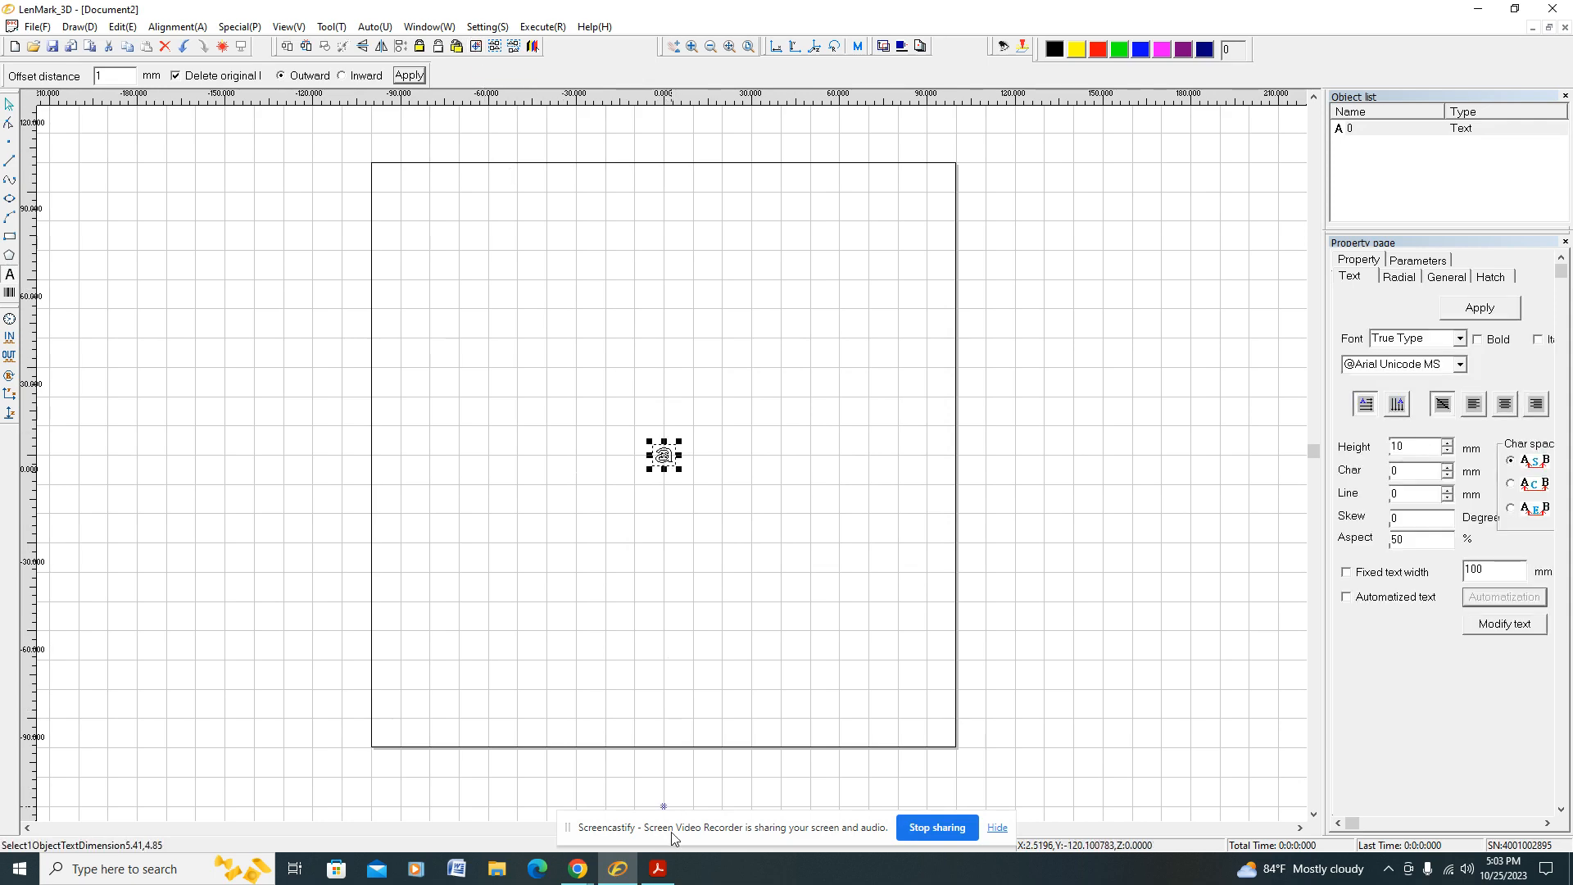
Step: Consult the PDF's Automatized text instruction, then enable and apply Automatized text for the "a" text object in LenMark_3D
click(658, 871)
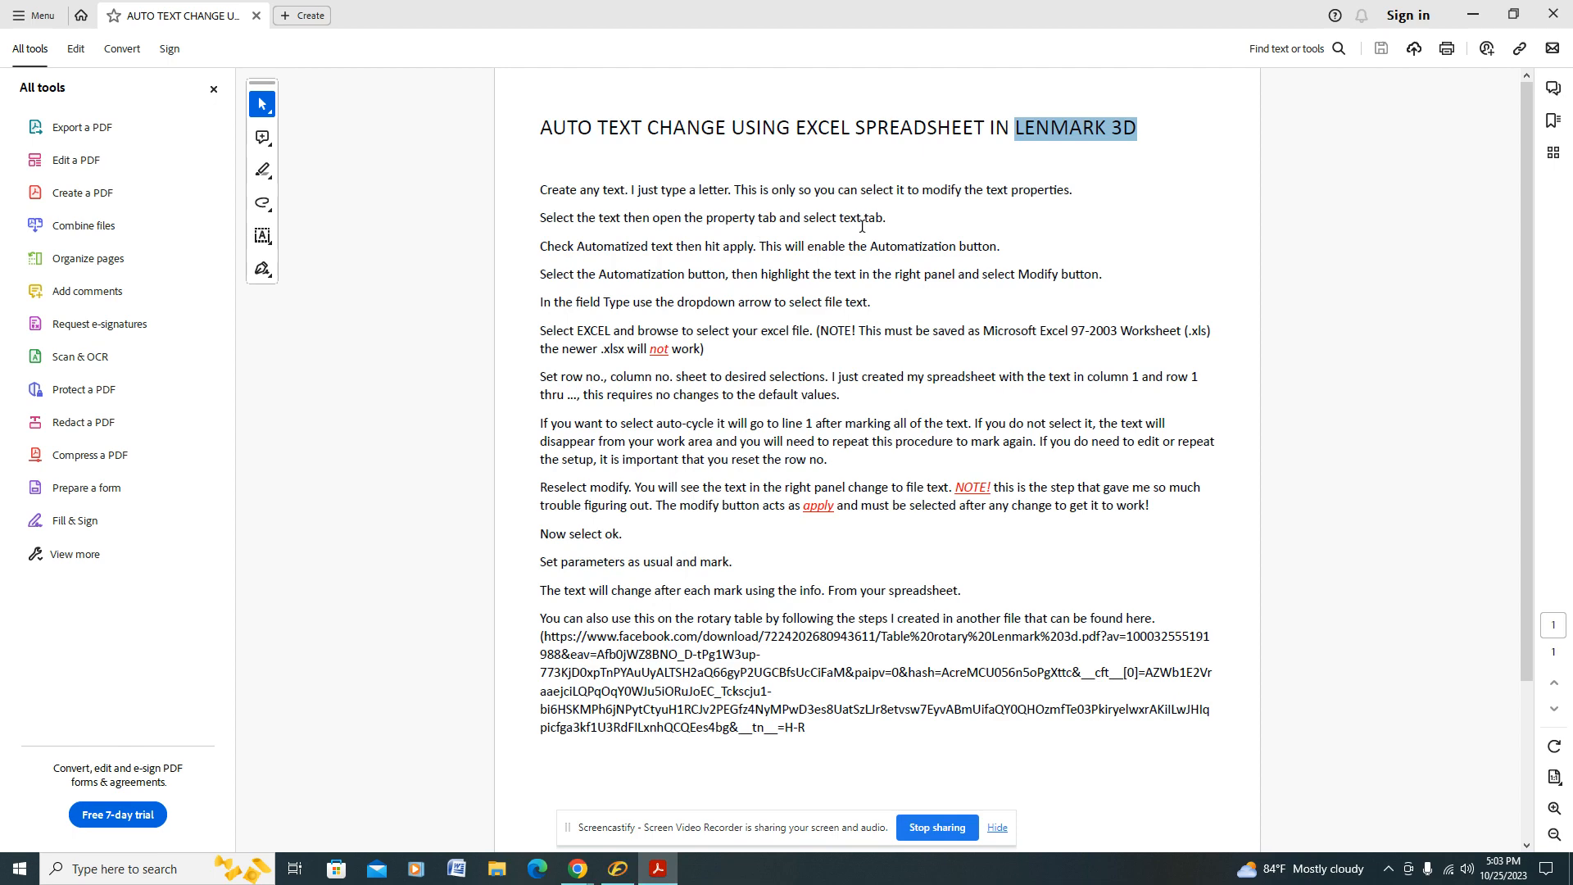
drag(541, 247, 650, 247)
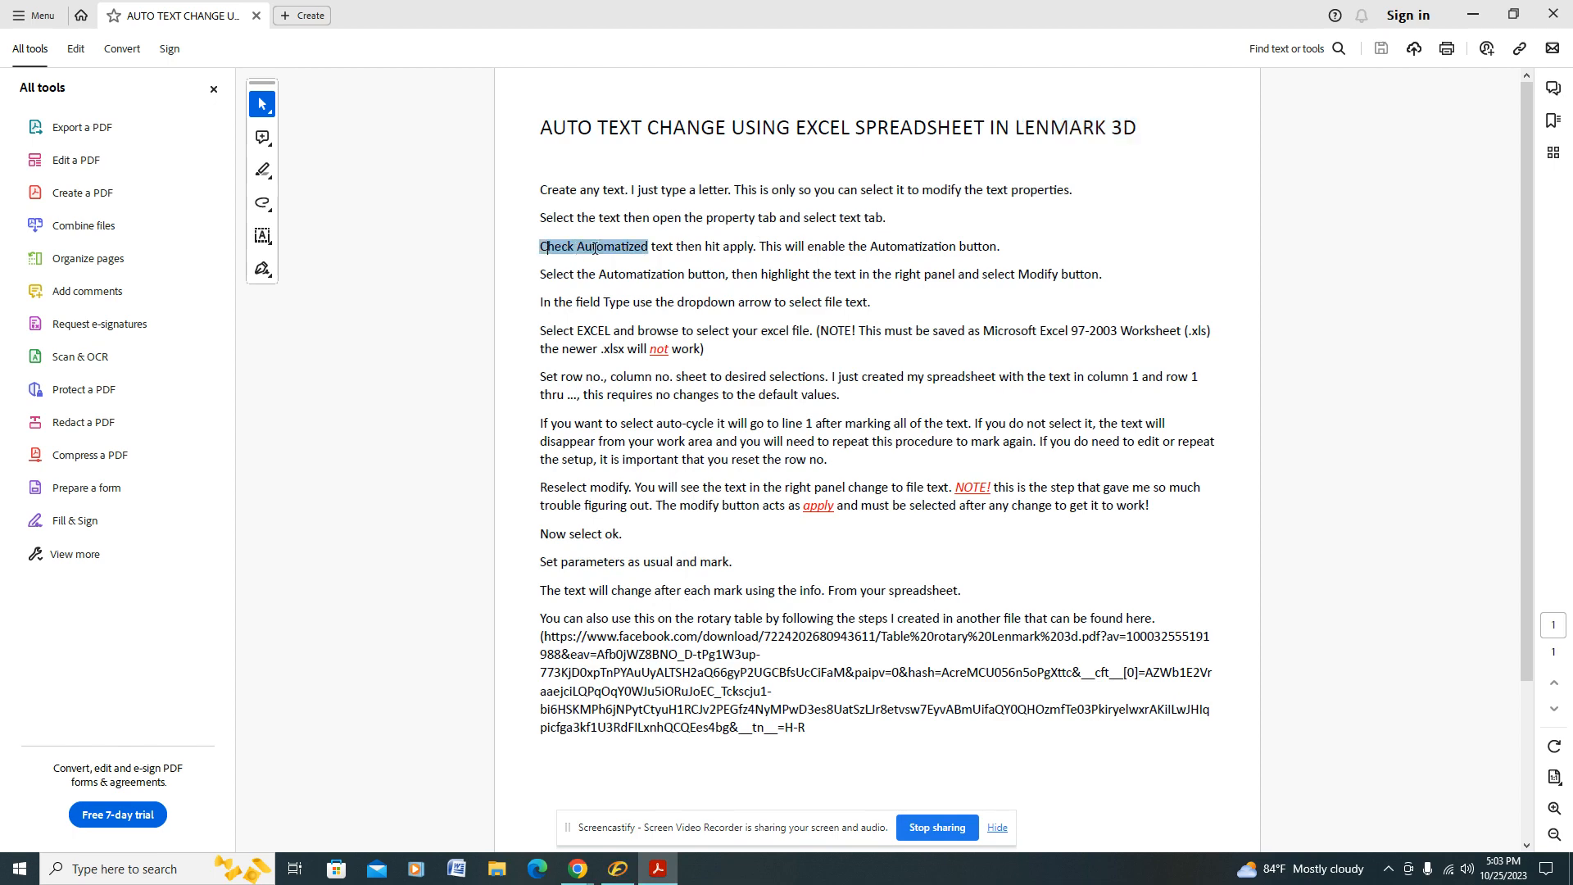
click(619, 867)
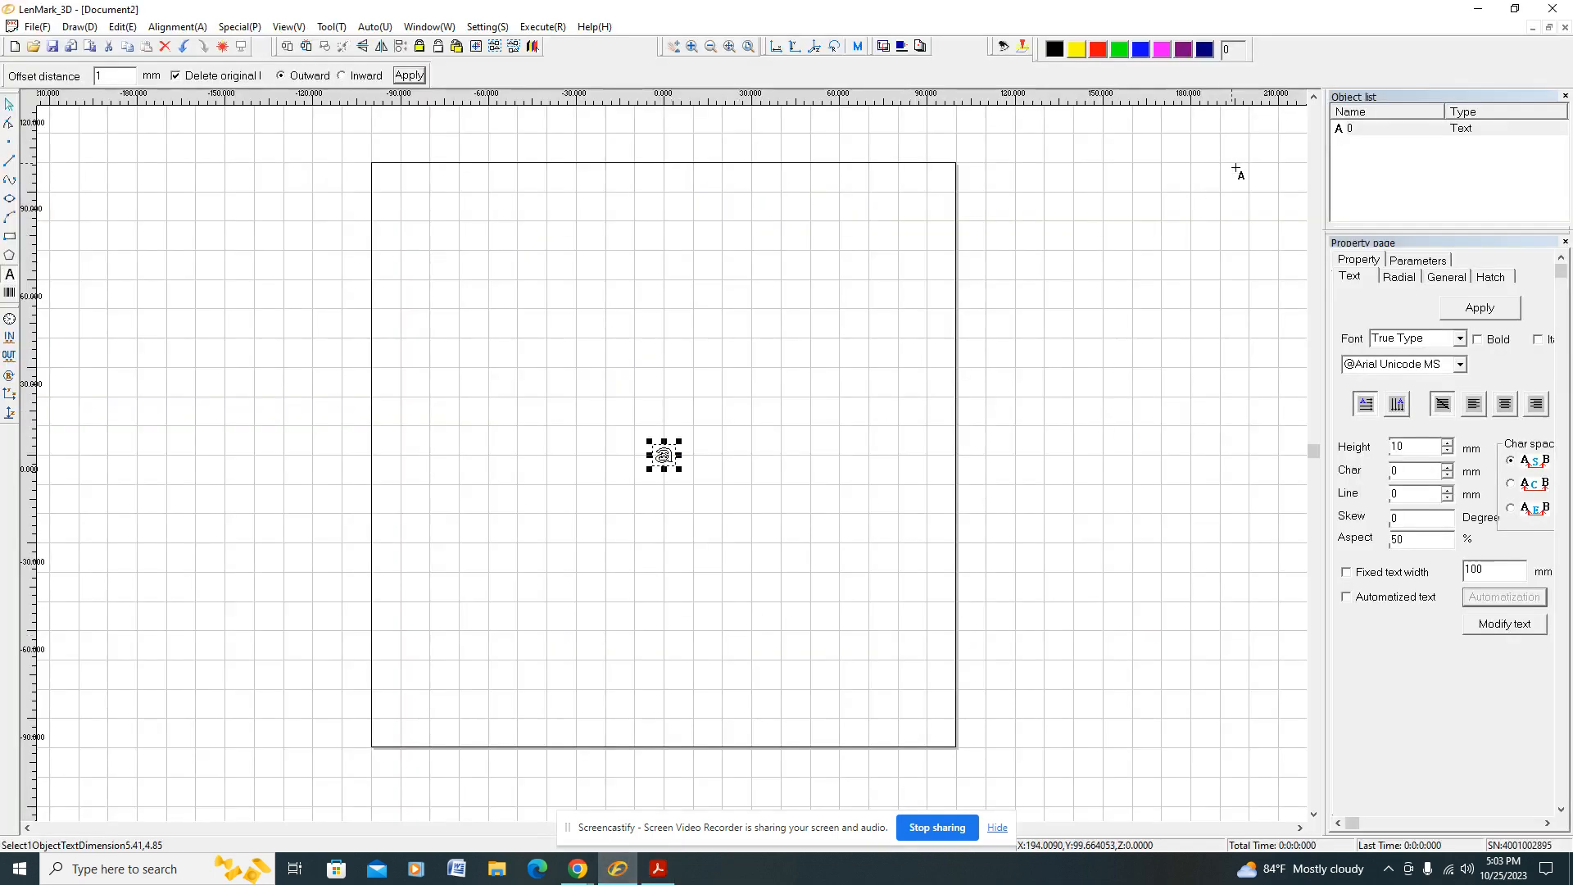
click(1354, 129)
click(1352, 281)
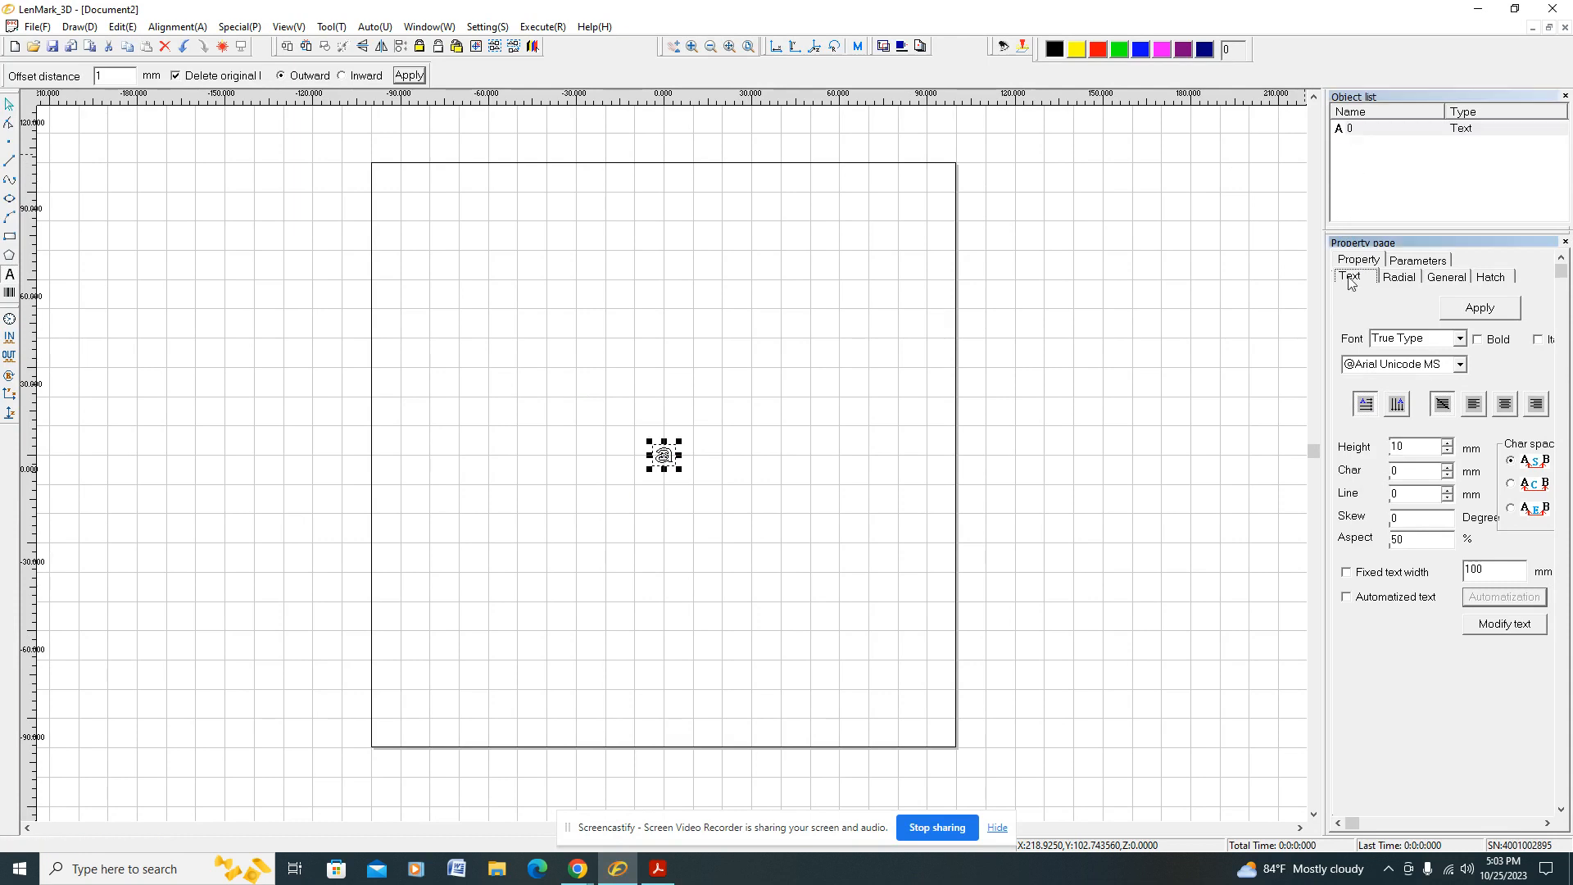
click(1347, 598)
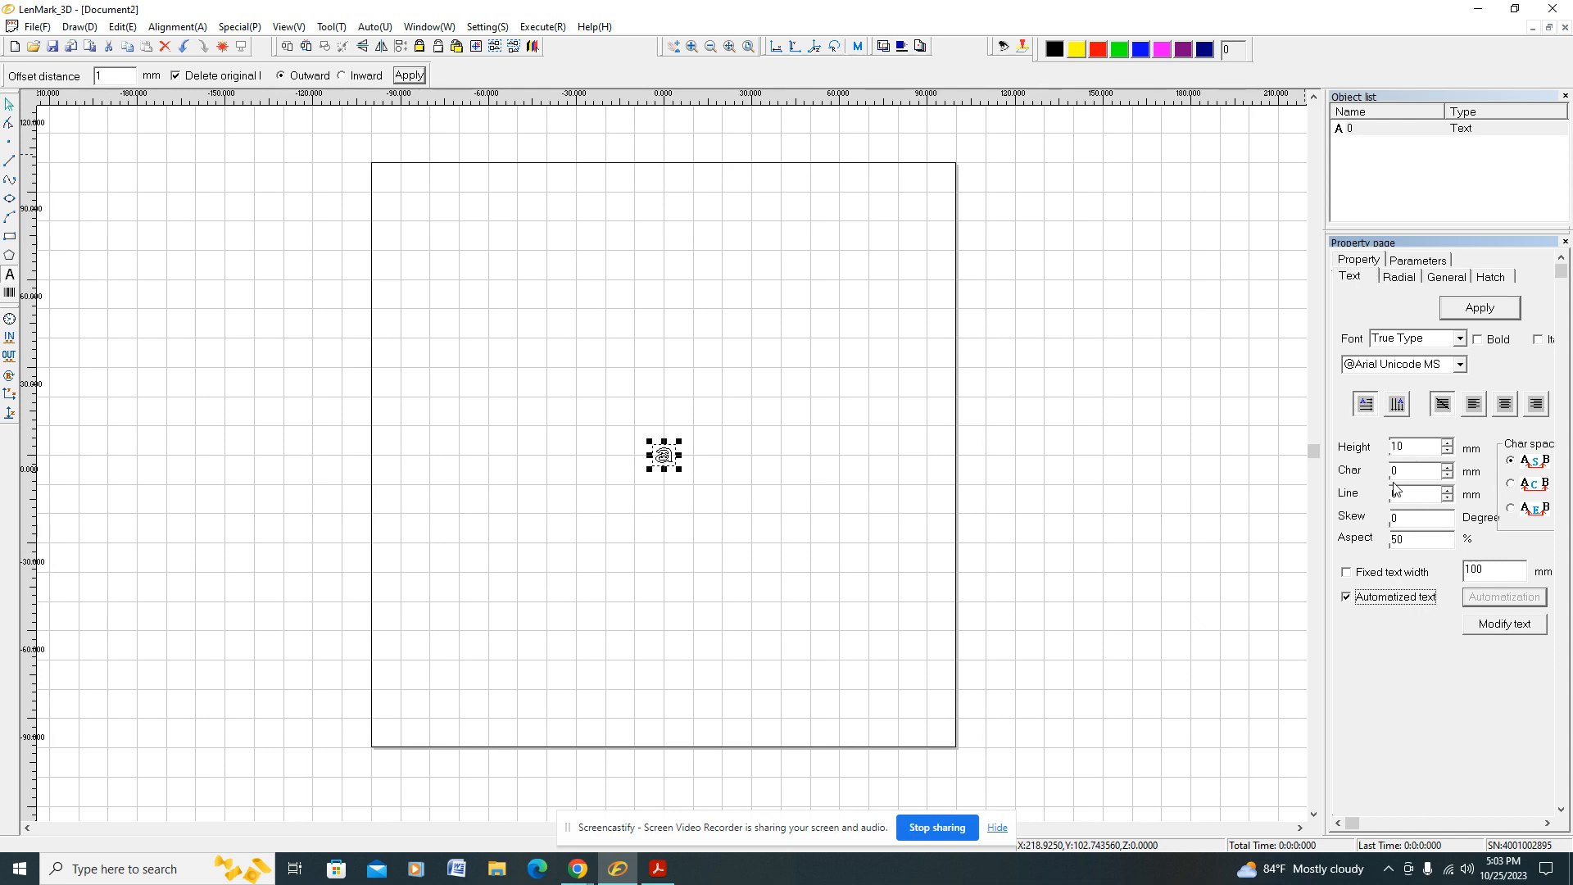
click(1474, 311)
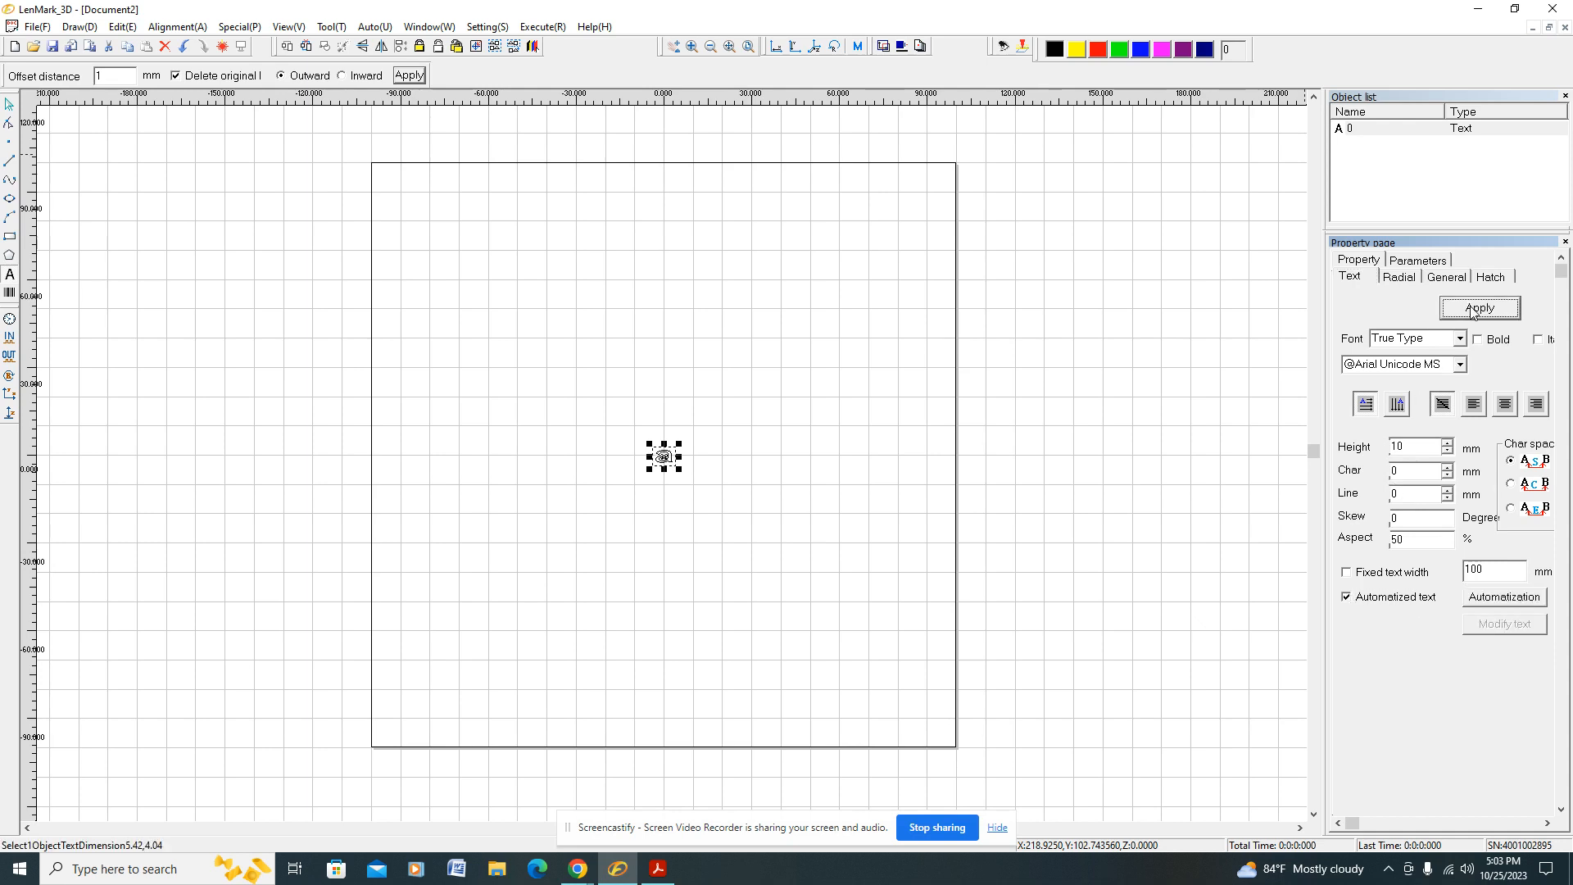
Step: Consult the PDF's Automatization instructions, then open the text object's Automatization settings in LenMark_3D and select the "a" text entry
click(659, 869)
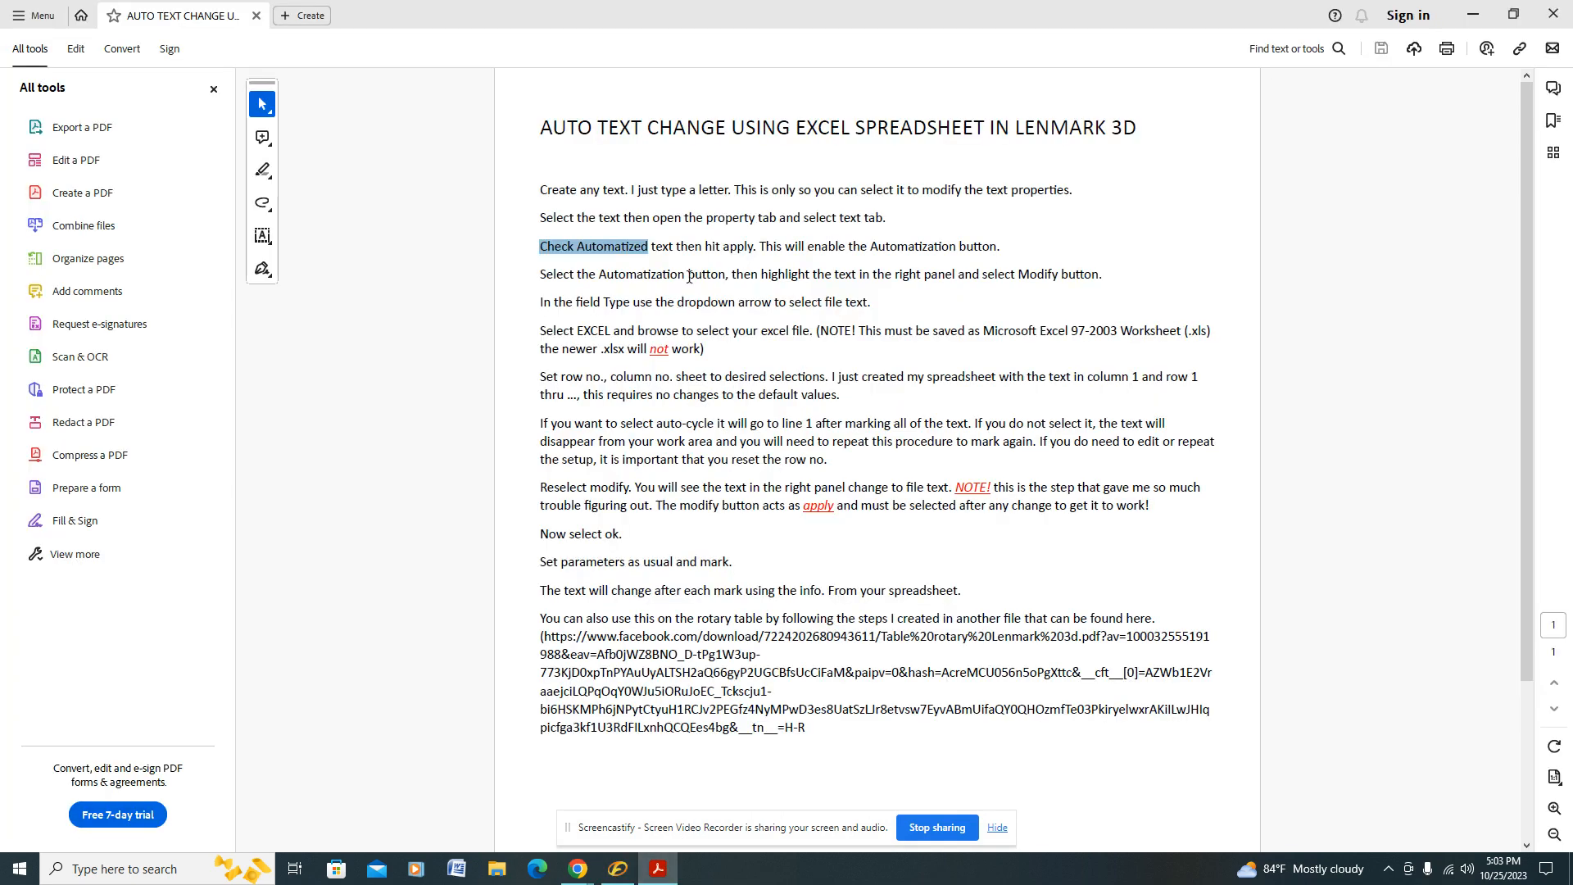
drag(763, 248, 984, 241)
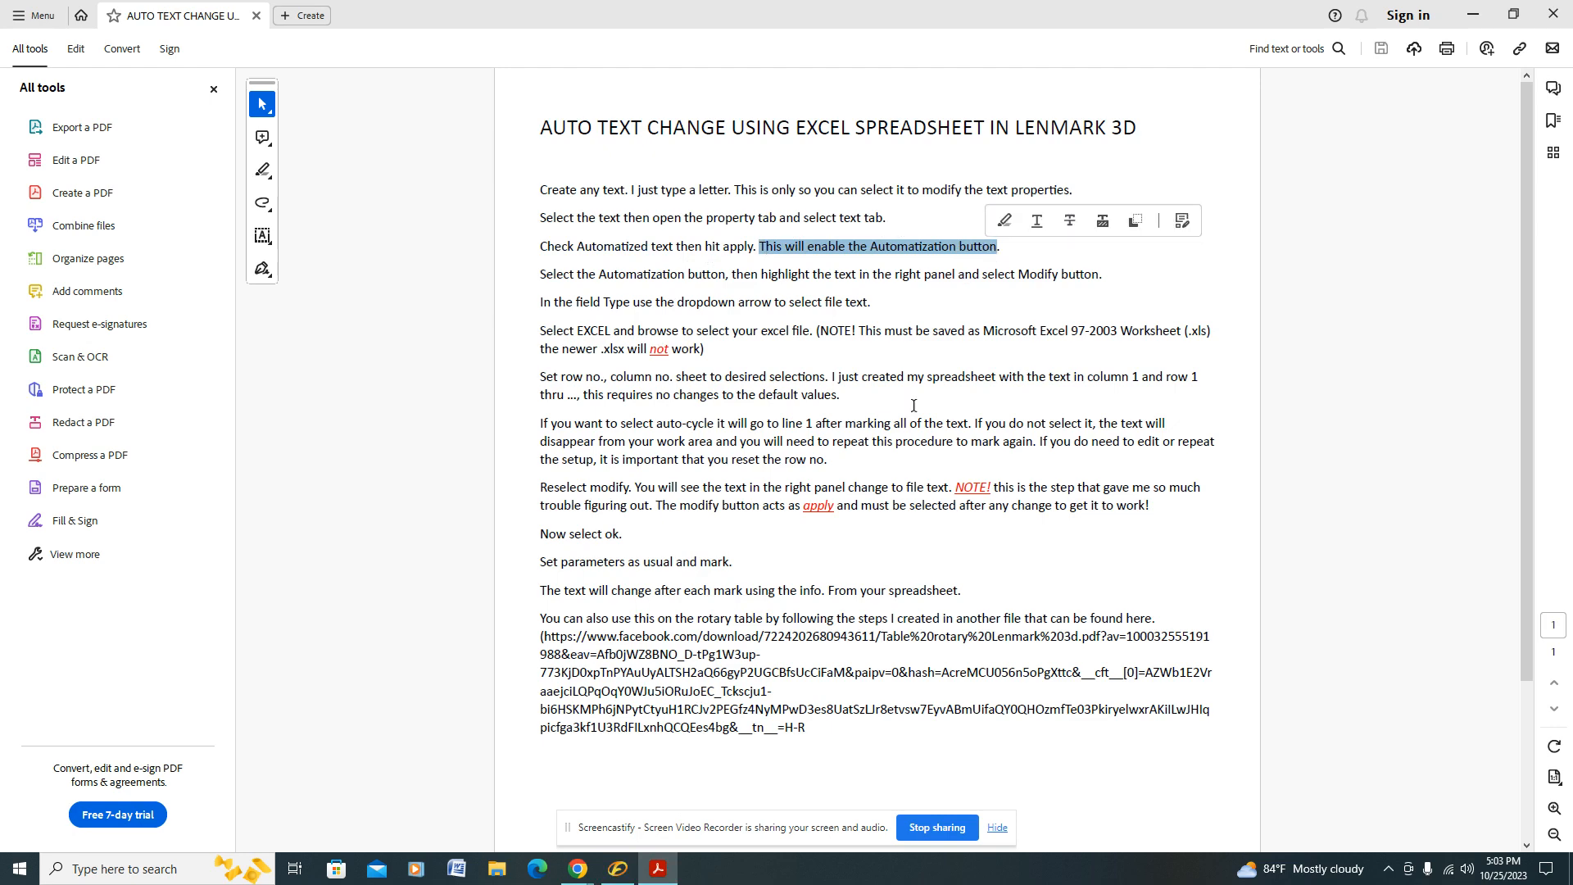
click(618, 869)
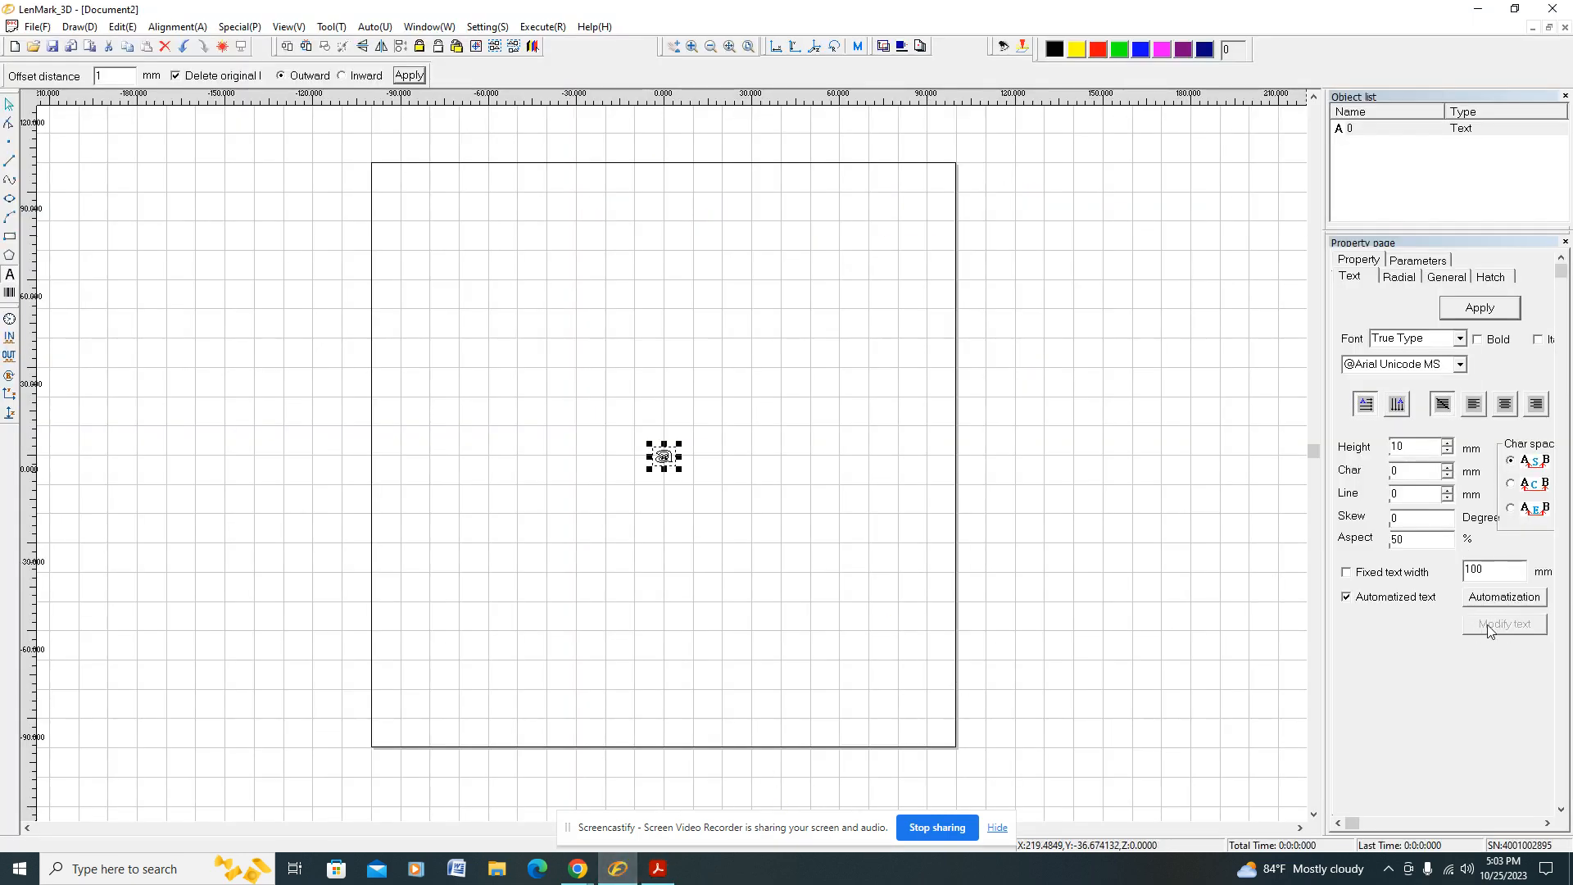
click(658, 868)
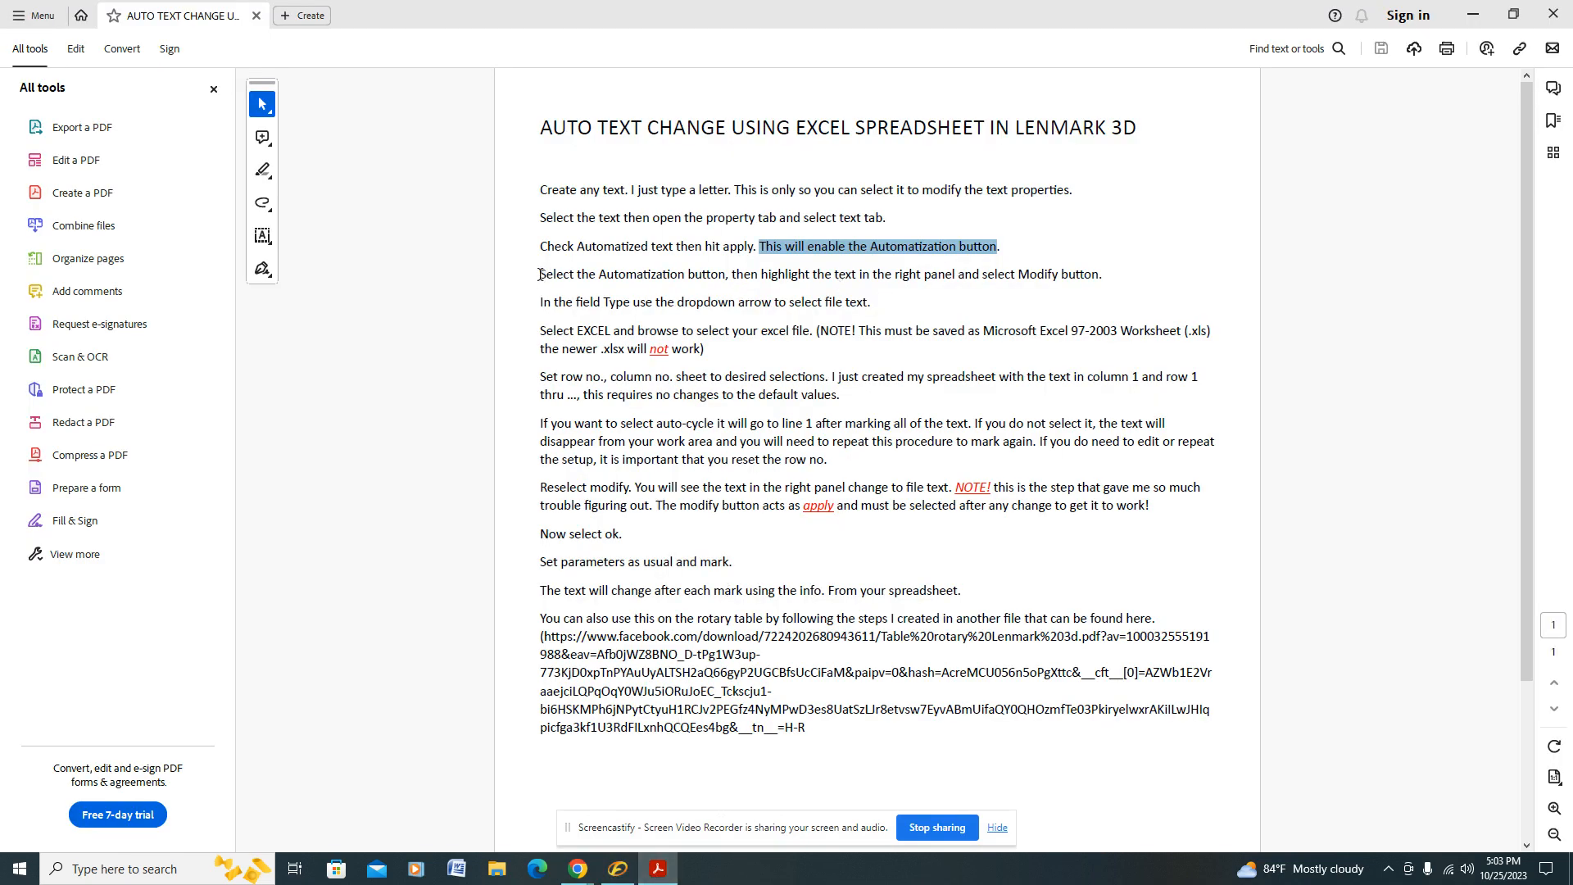
drag(540, 275, 1079, 270)
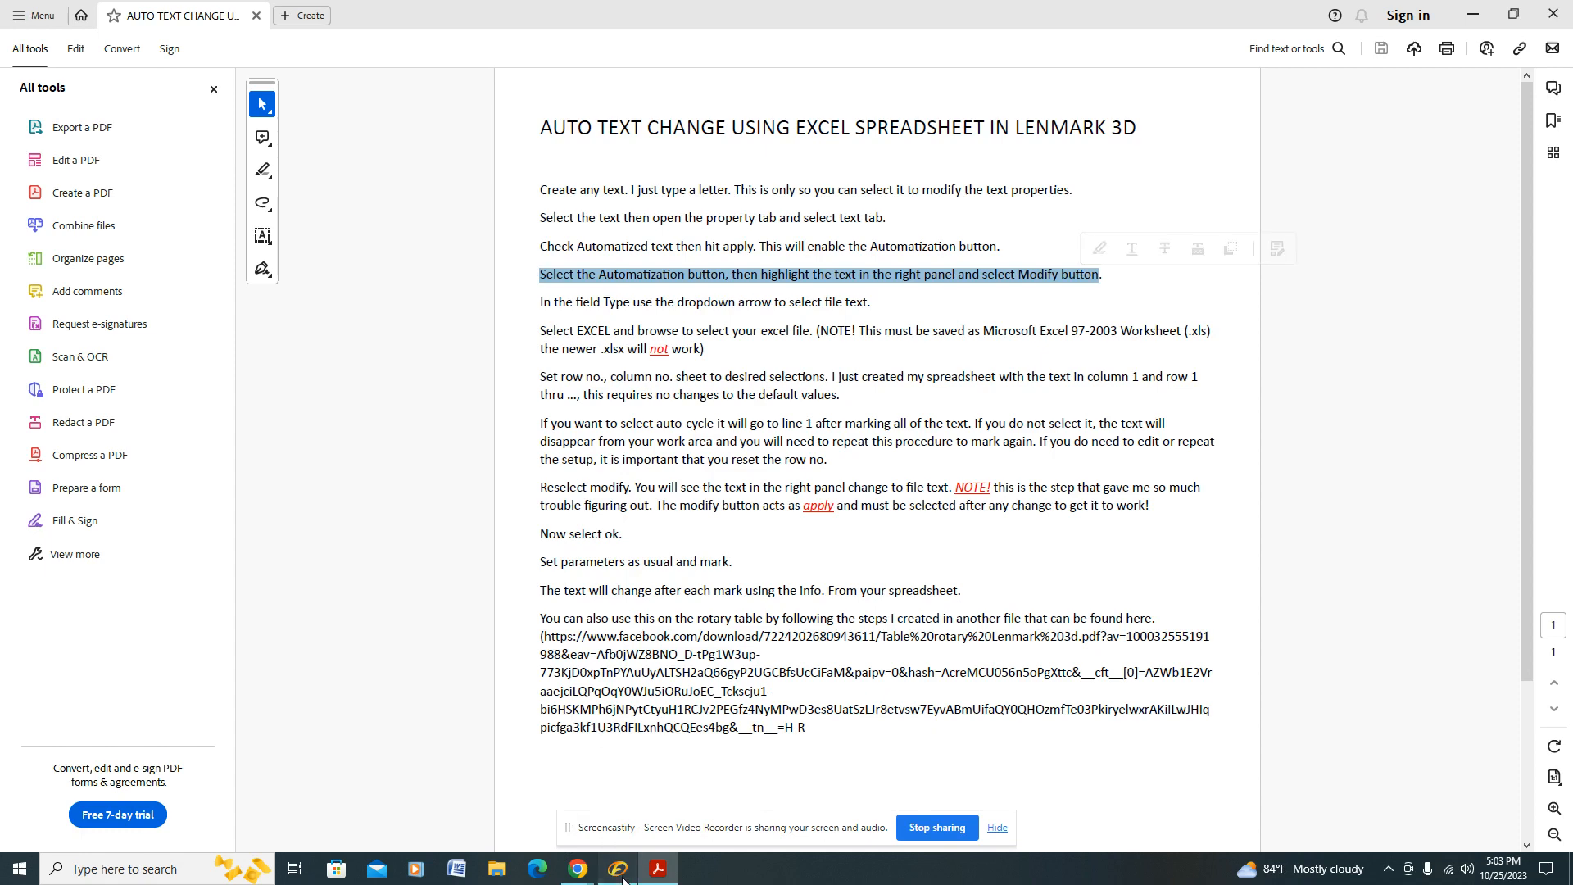
click(620, 873)
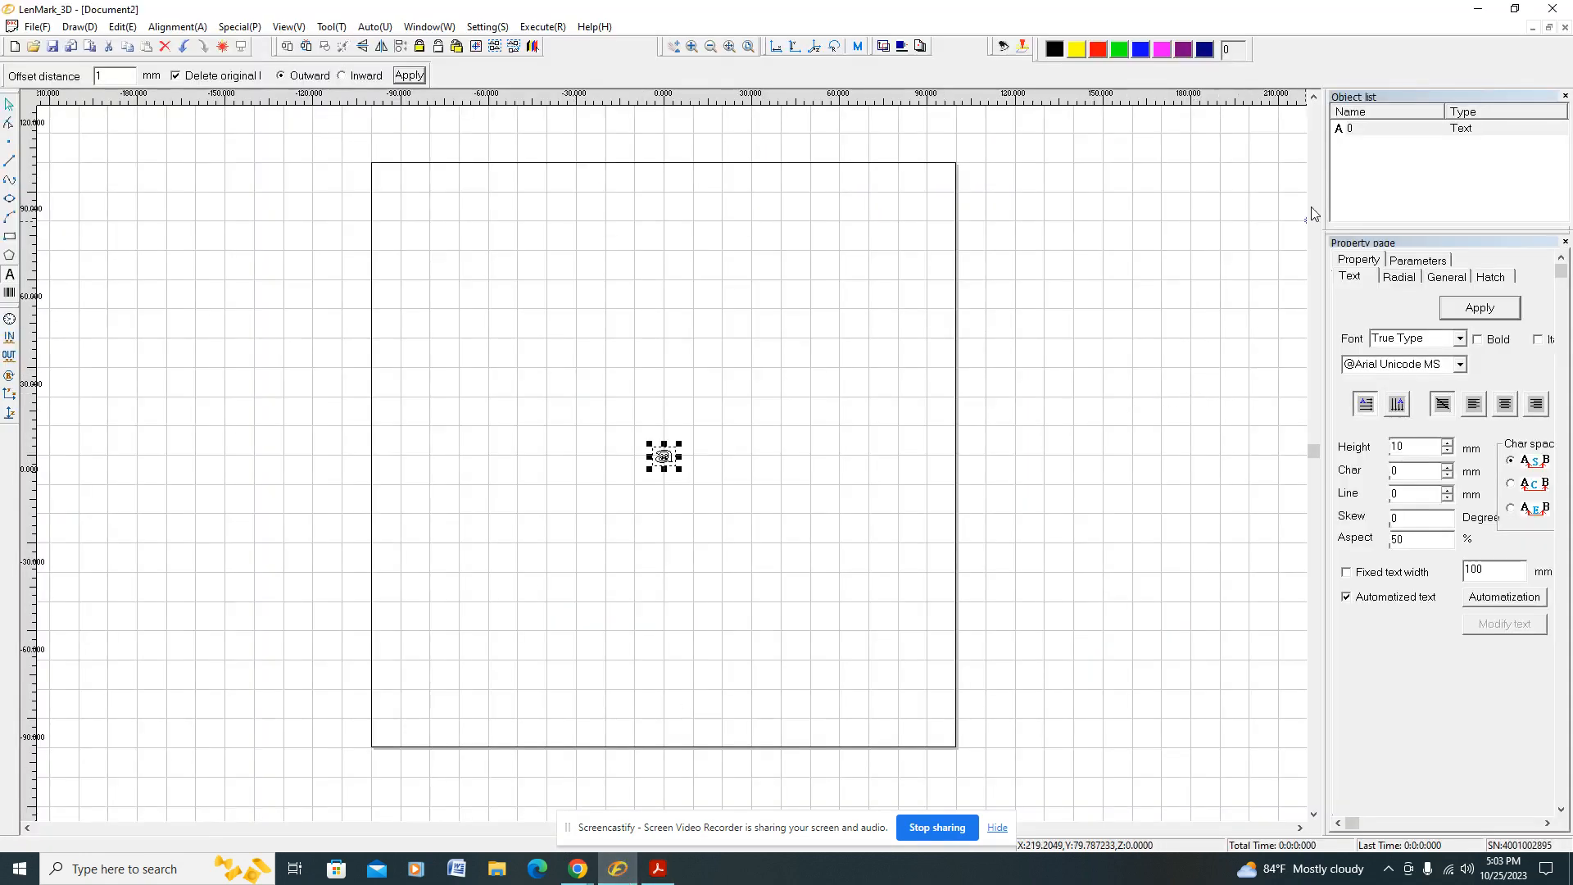
click(1357, 129)
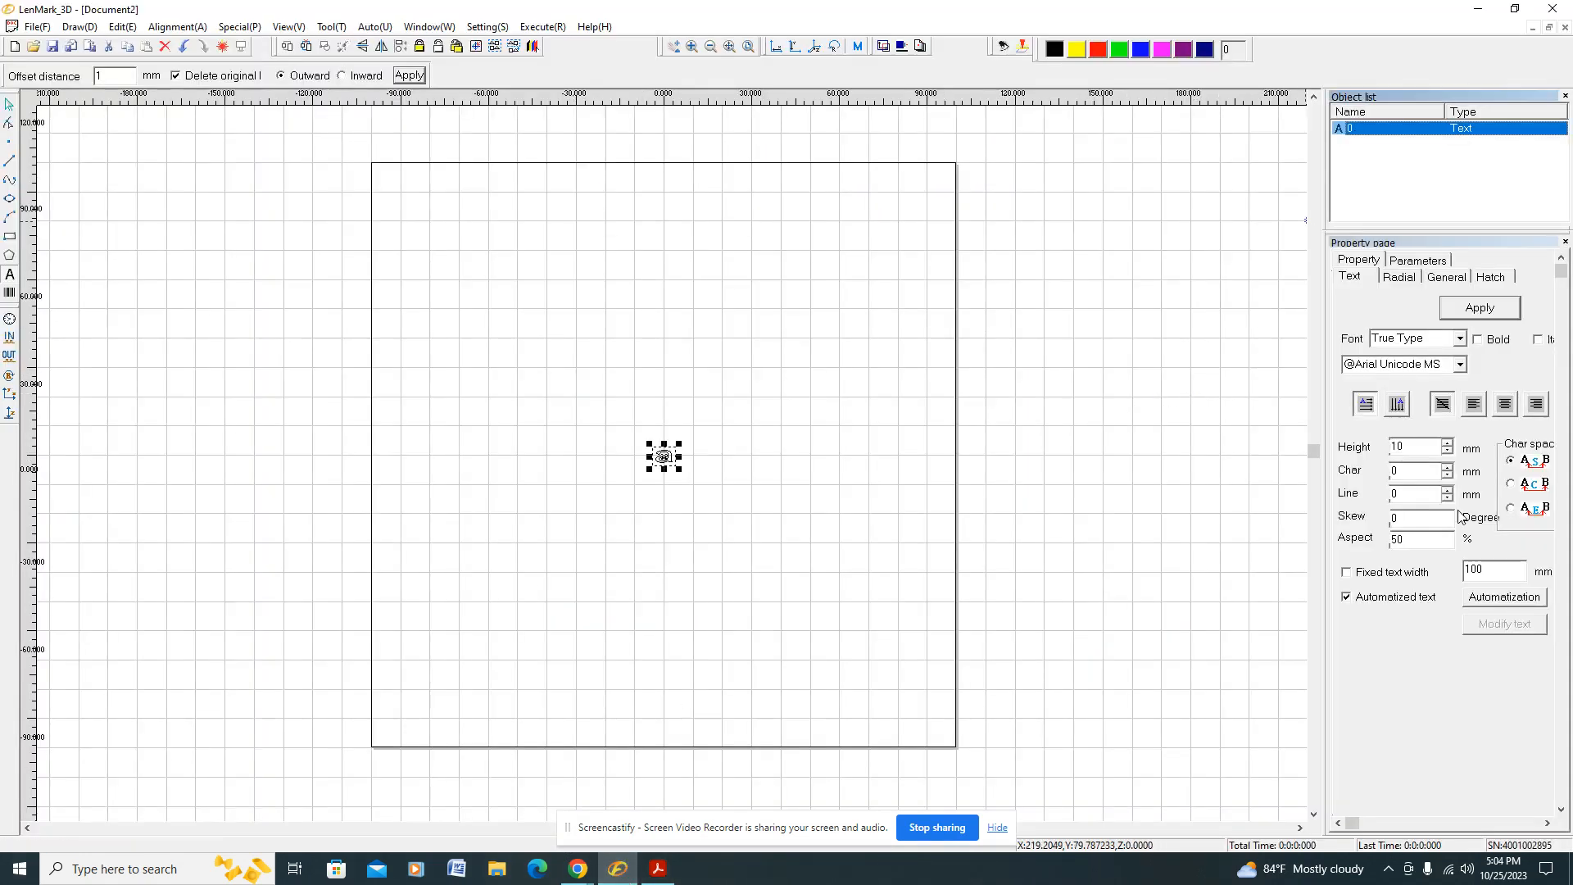
click(1479, 602)
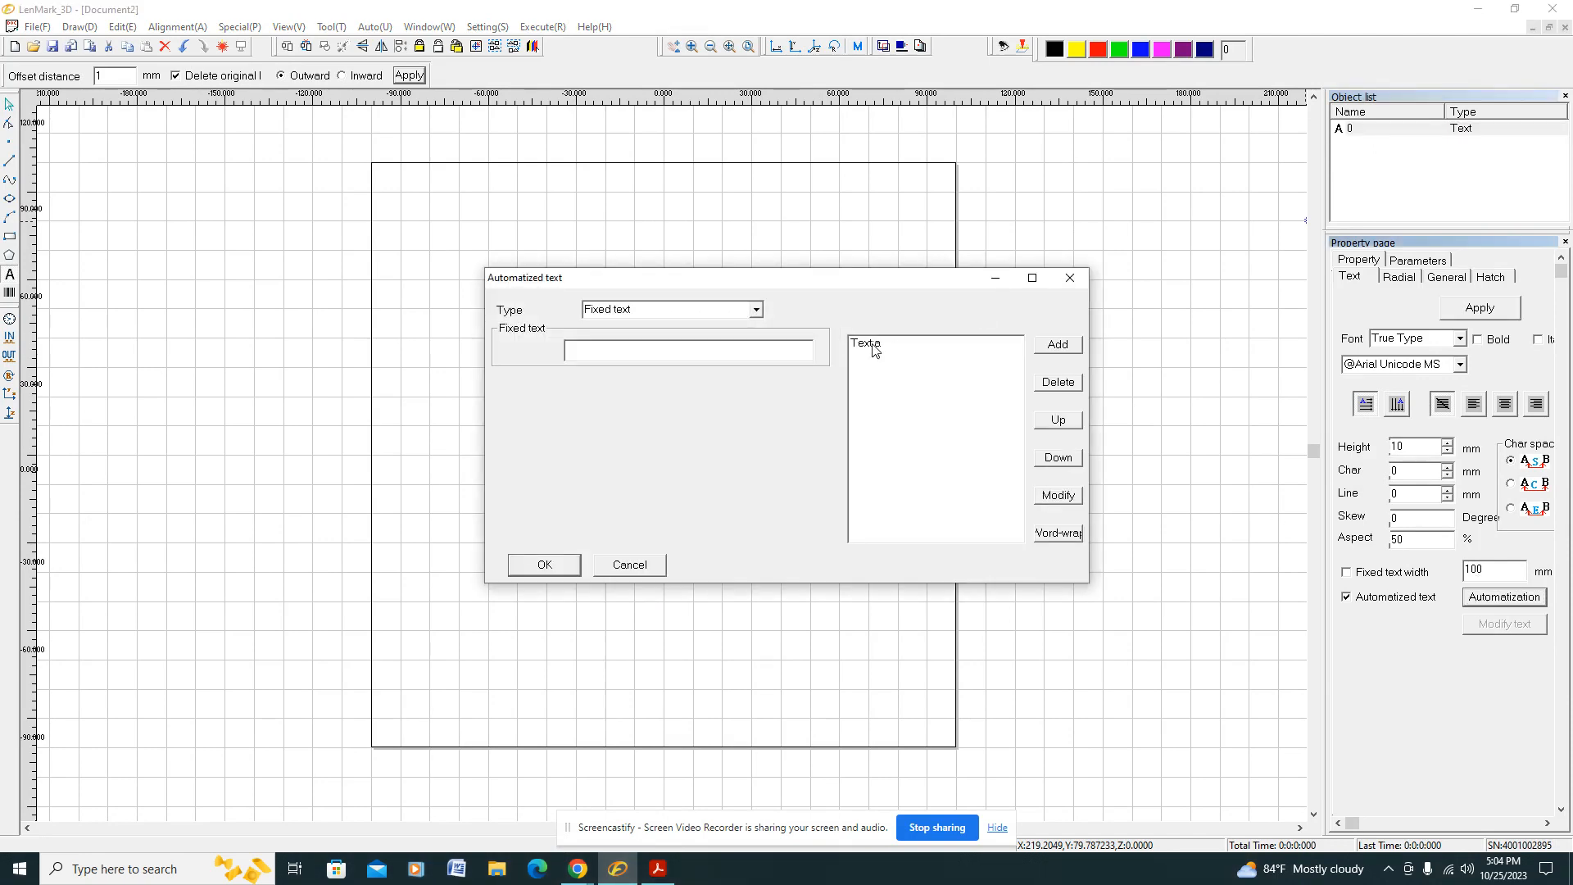
click(874, 346)
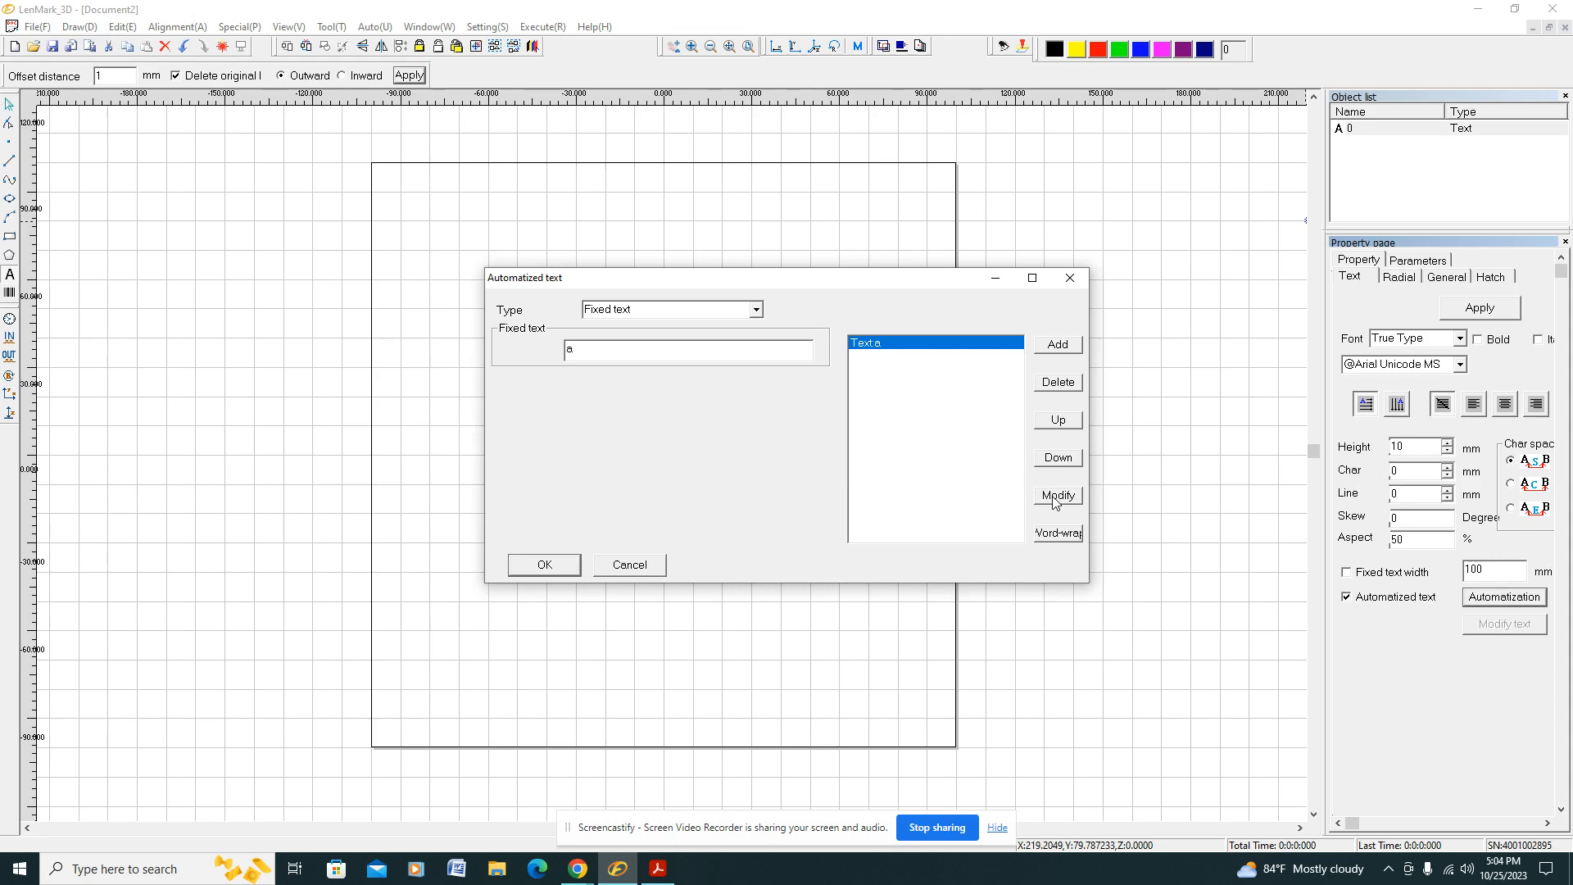
Step: Check the PDF's Type instruction, then set the automatized text type to File text with EXCEL as the content source in LenMark_3D
click(658, 869)
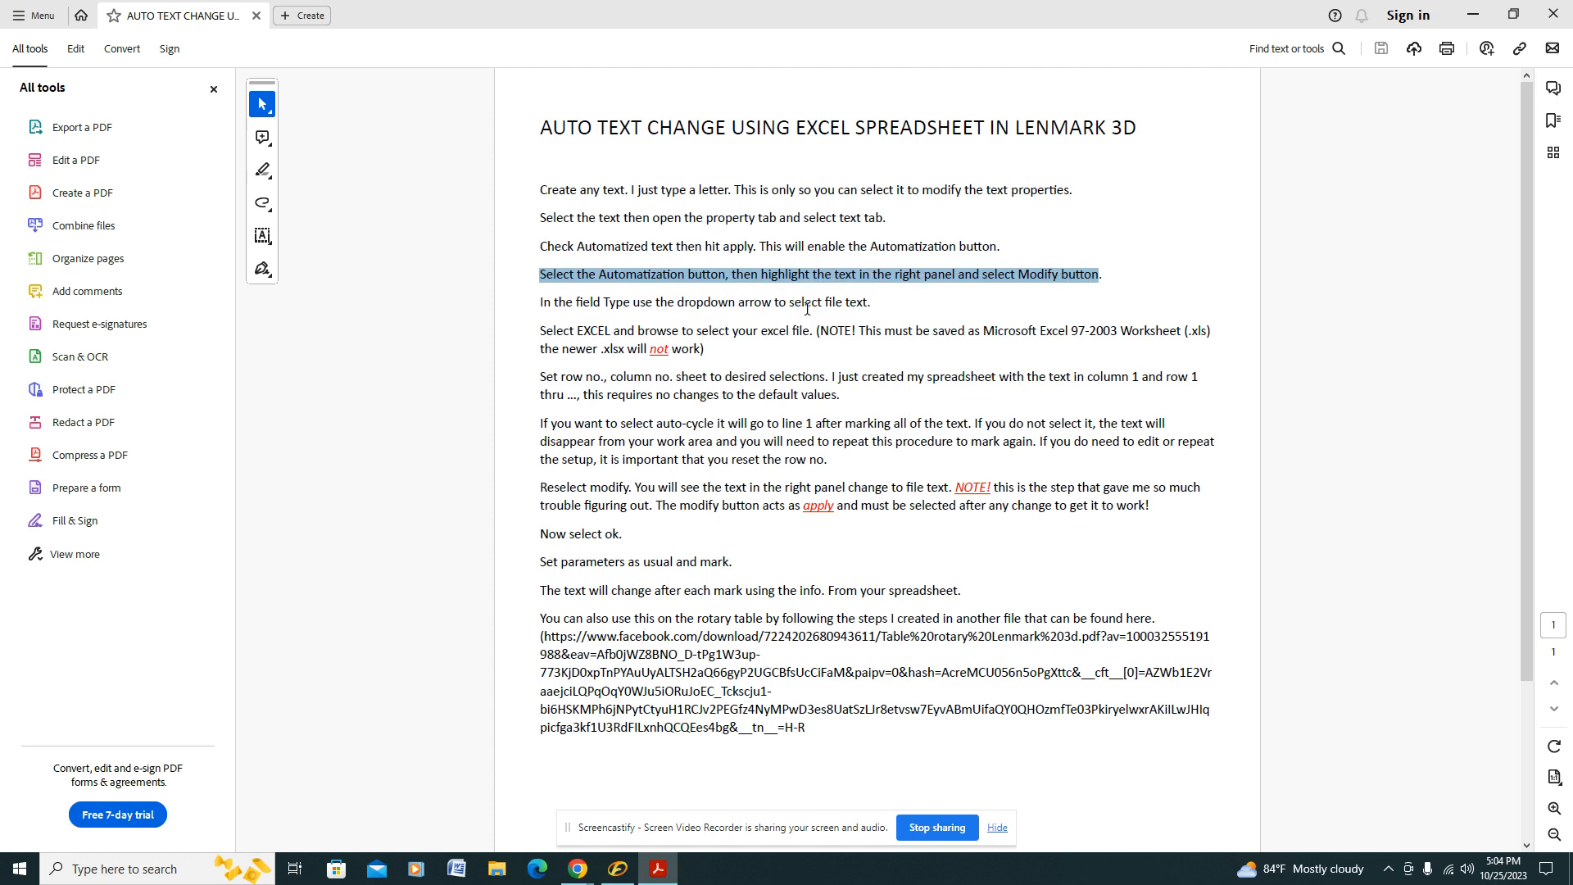
drag(539, 305, 867, 312)
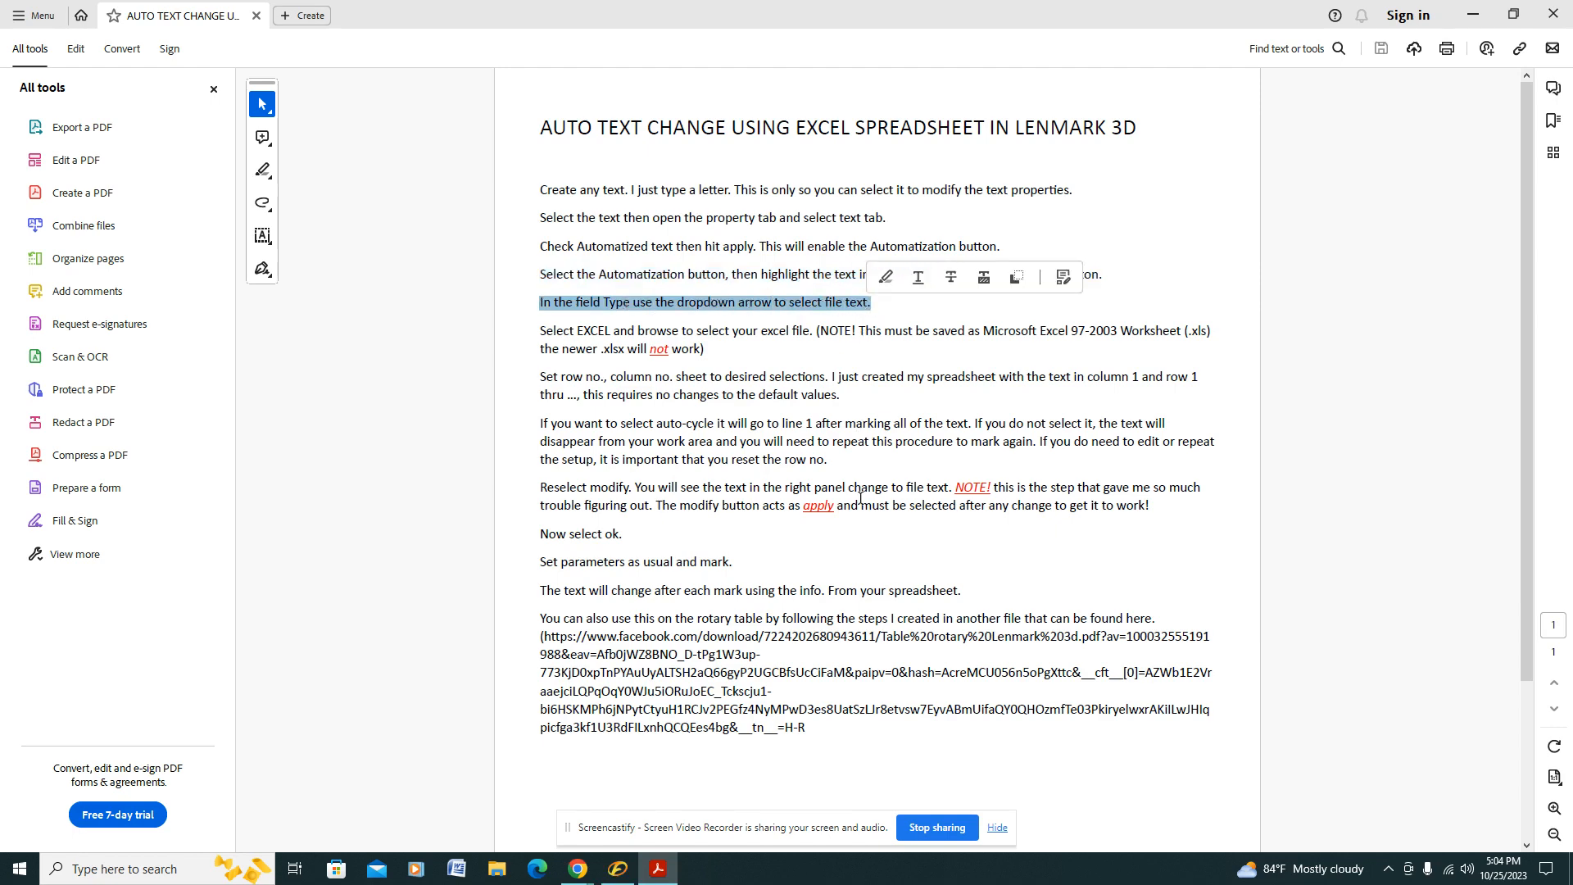
click(622, 867)
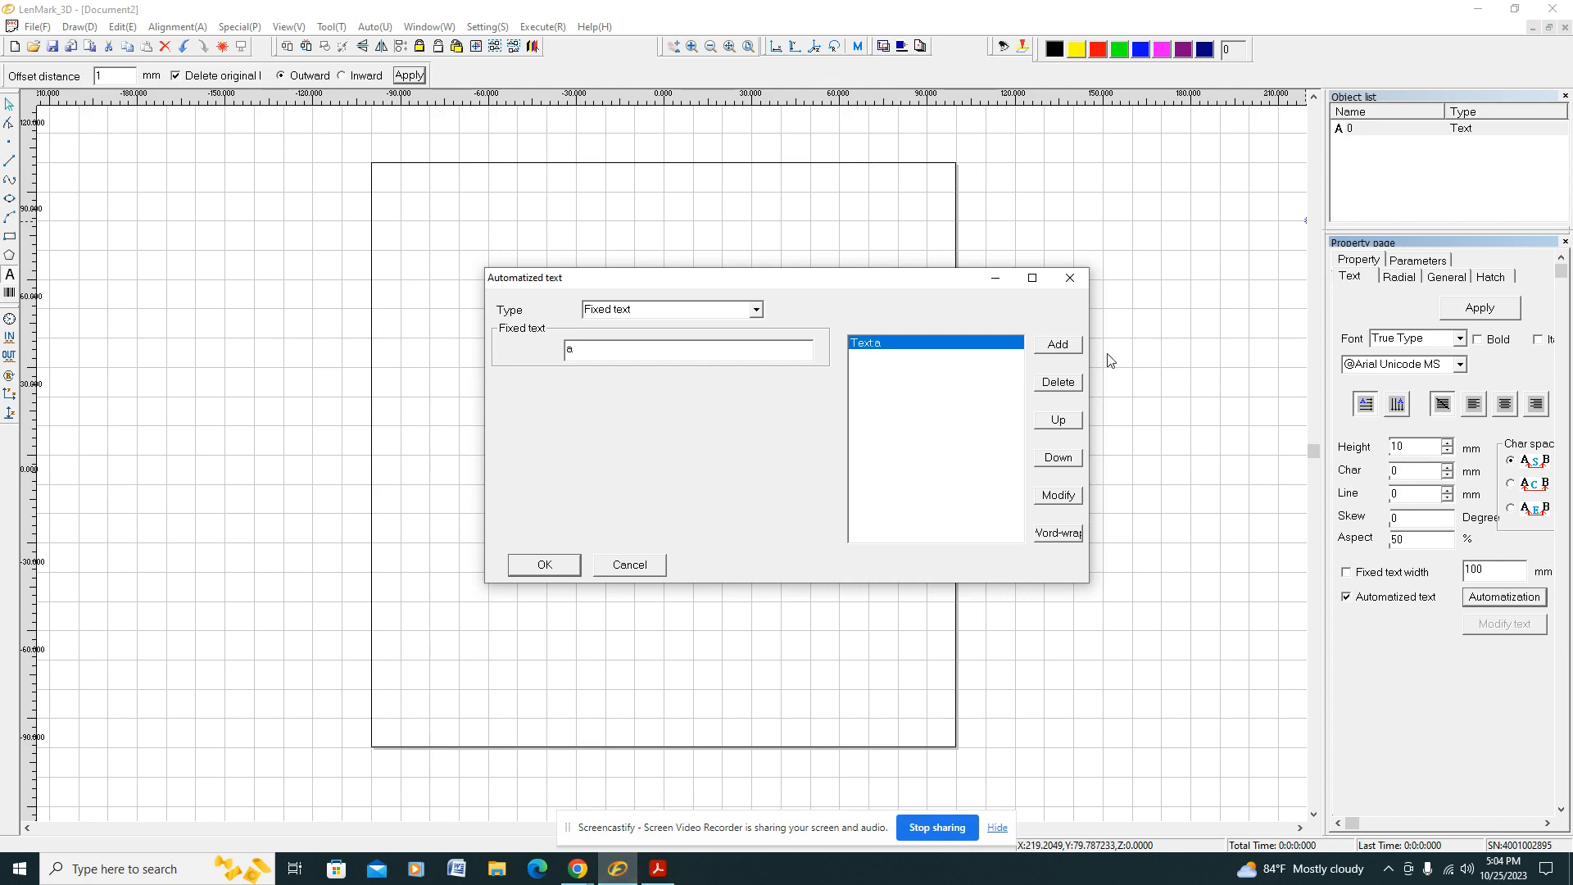
click(1056, 496)
click(763, 316)
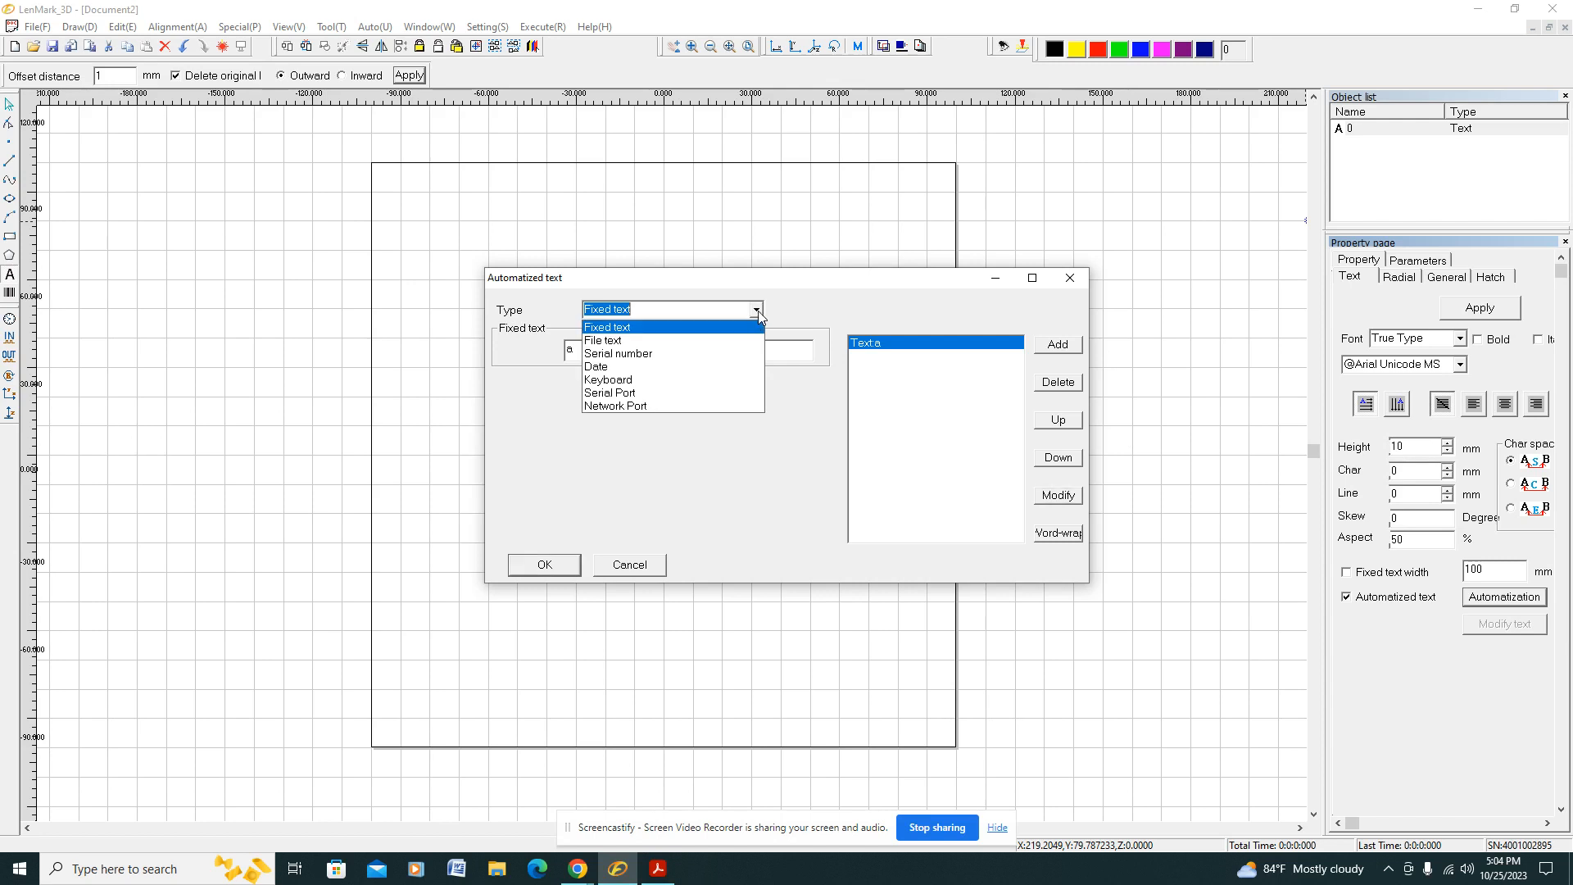
click(713, 340)
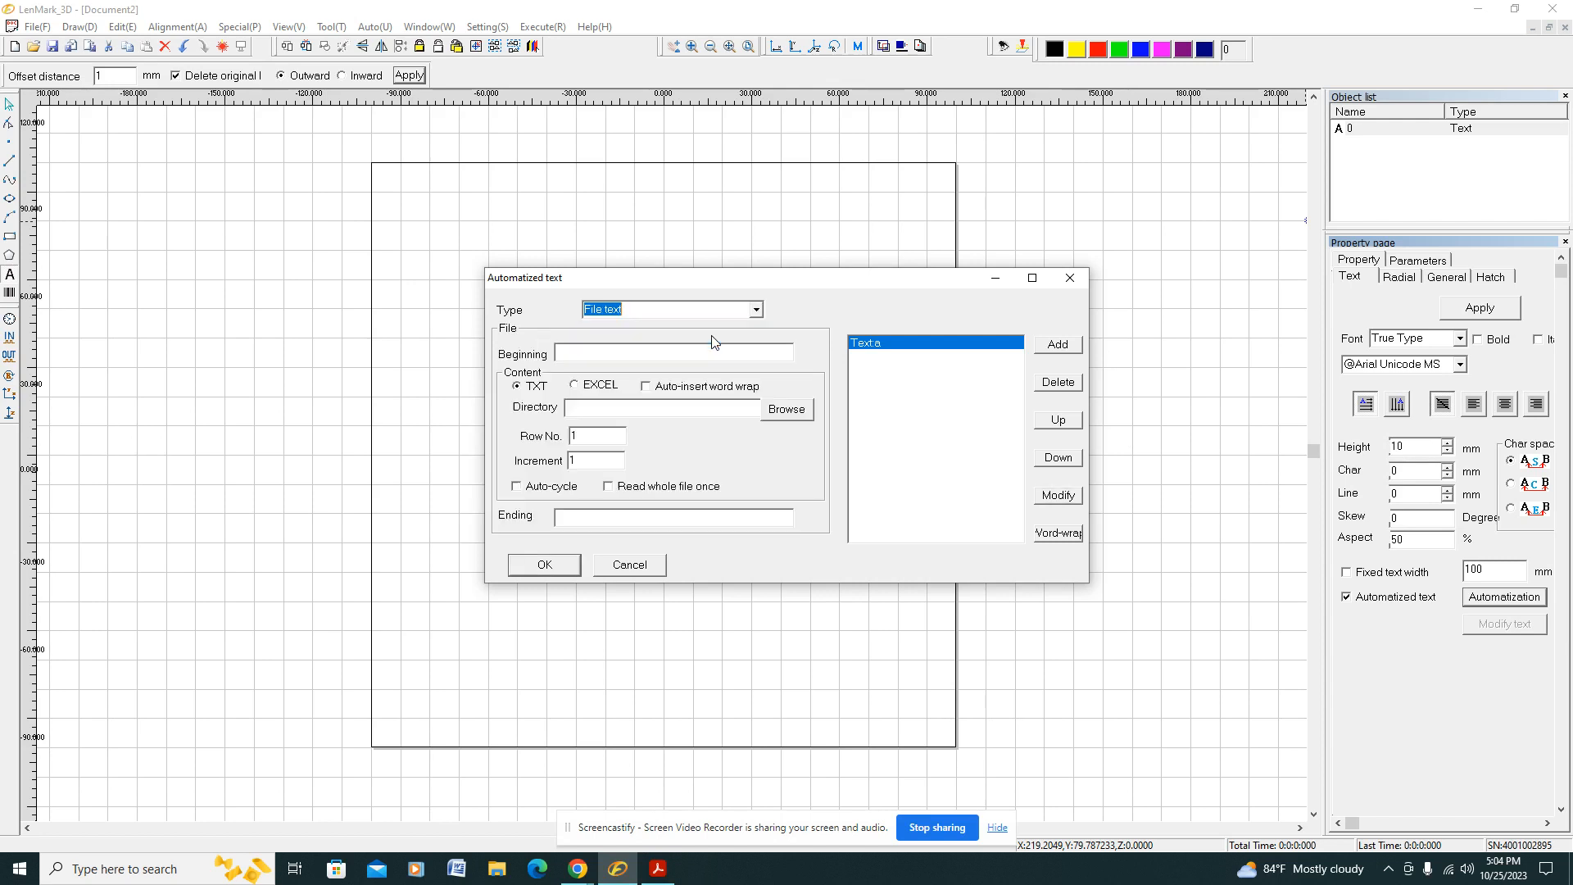
click(574, 386)
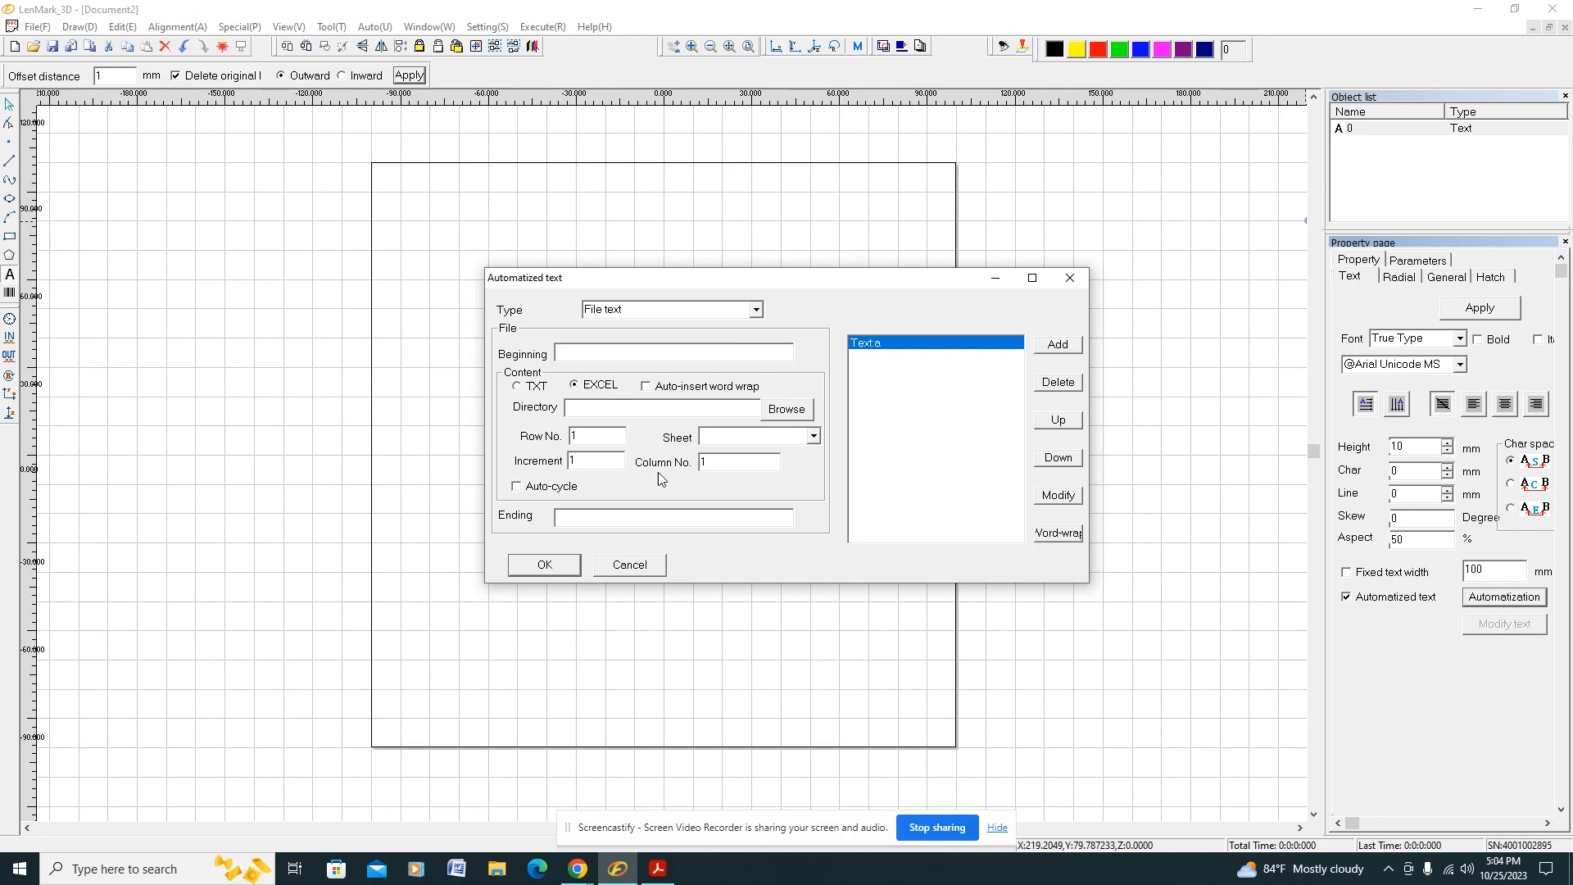
Step: Check the PDF's row number instruction, then load LMARK-NAME-TEST from Downloads as the Excel source file in LenMark_3D
click(658, 868)
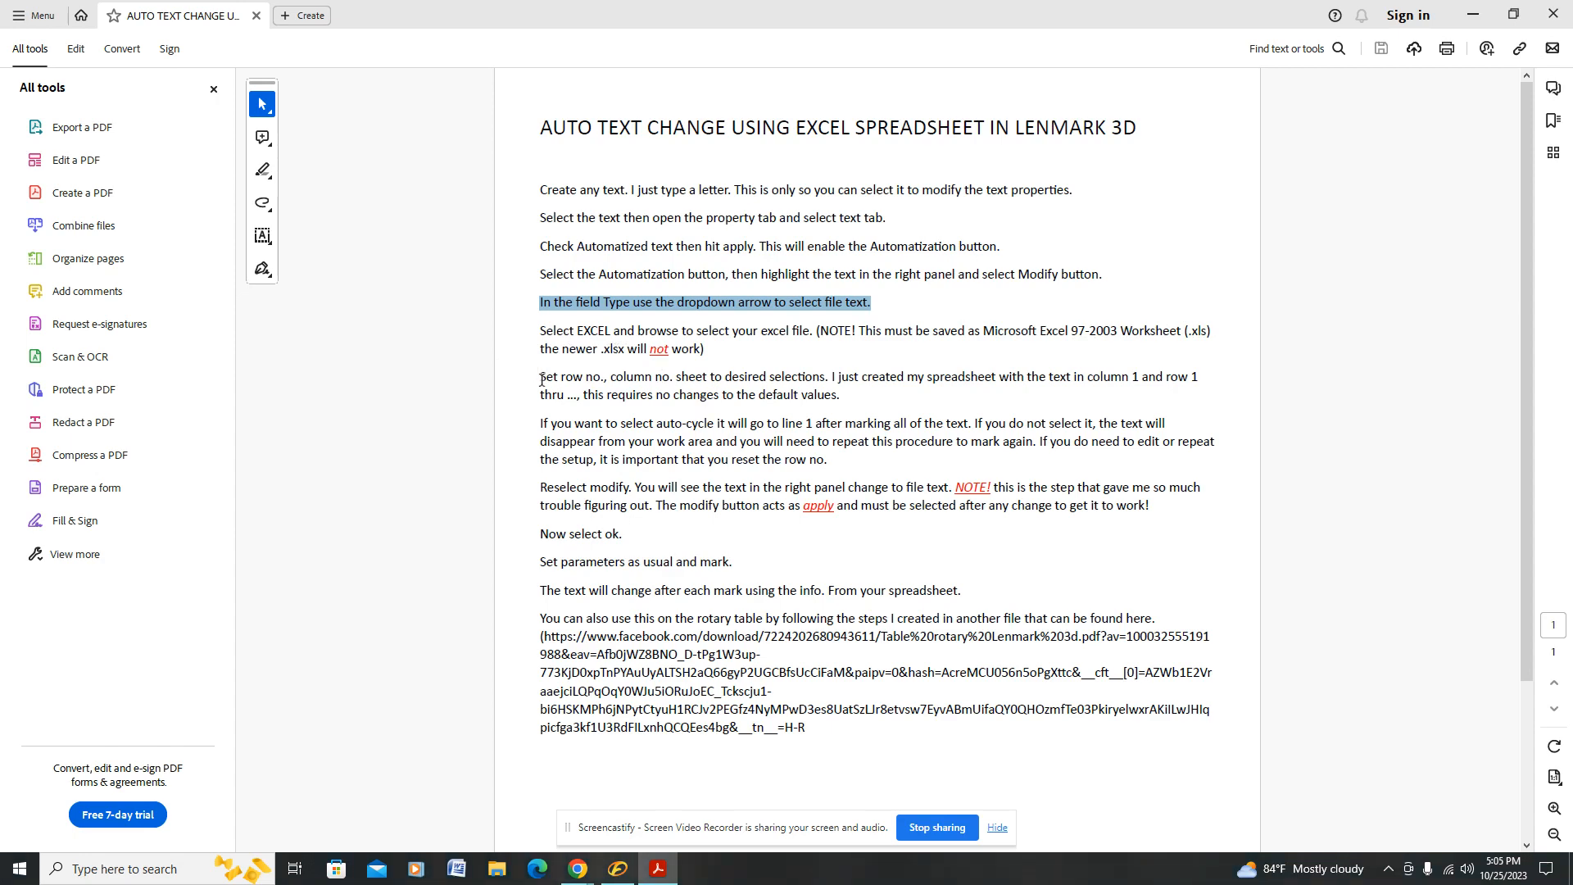
drag(540, 379, 601, 381)
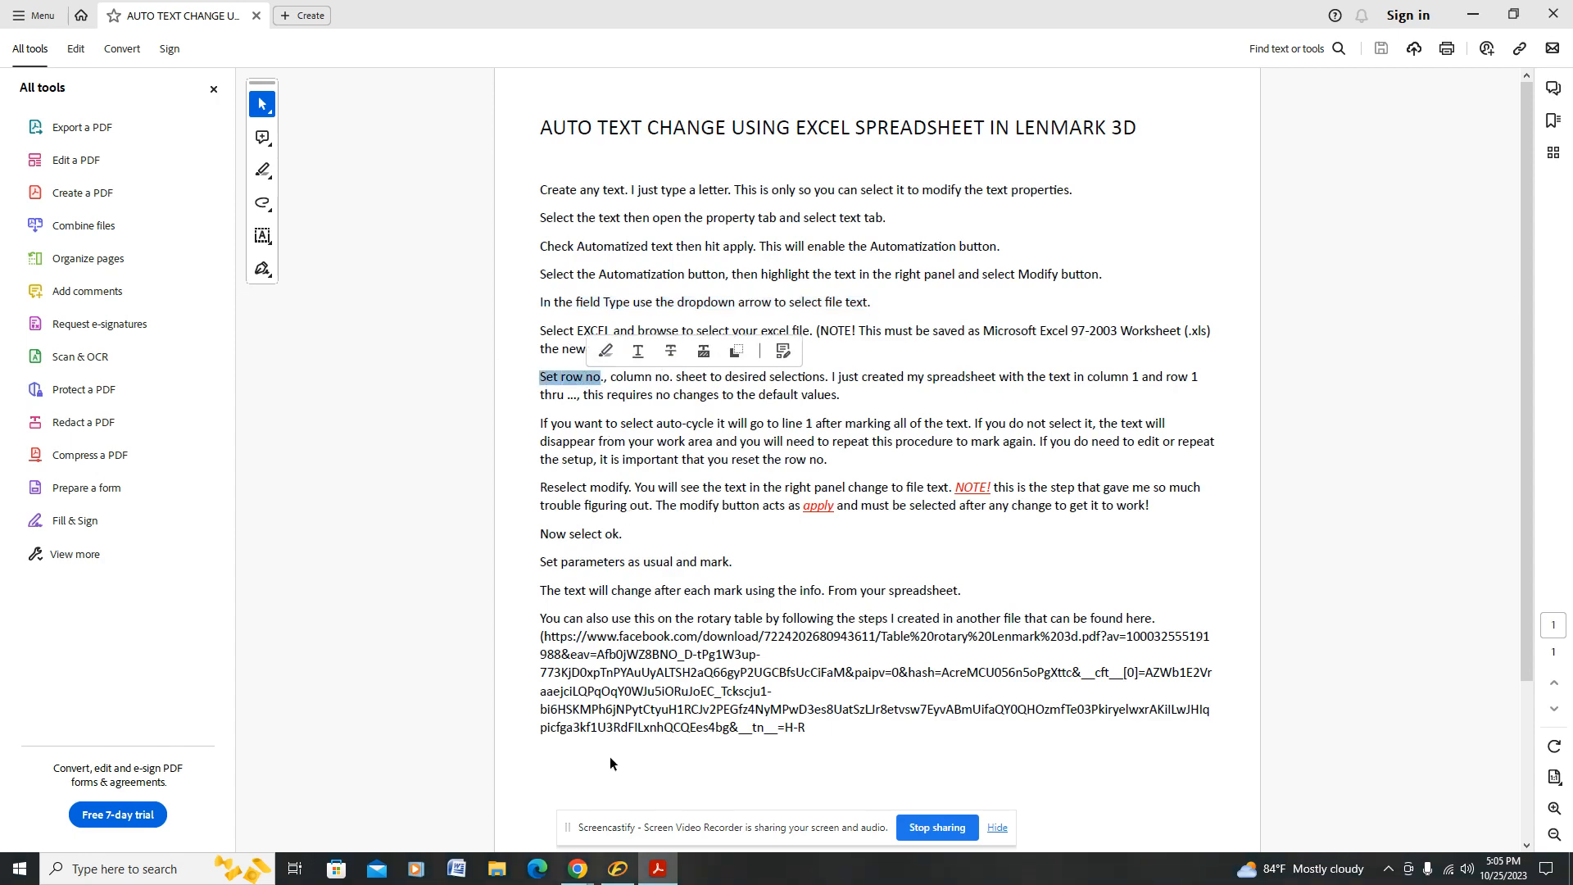
click(618, 869)
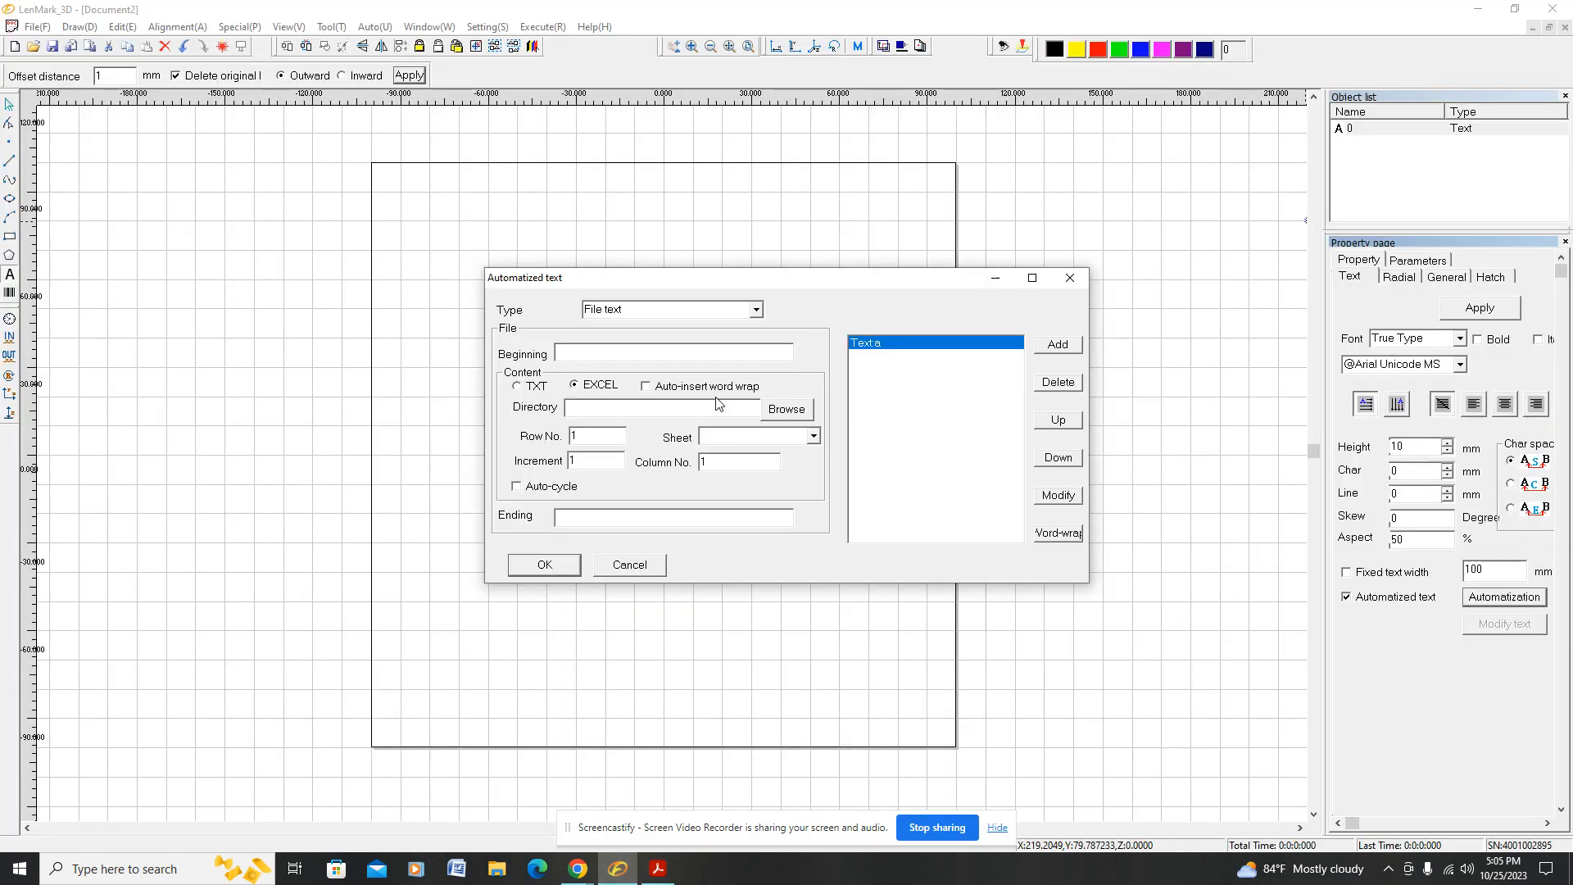
click(787, 409)
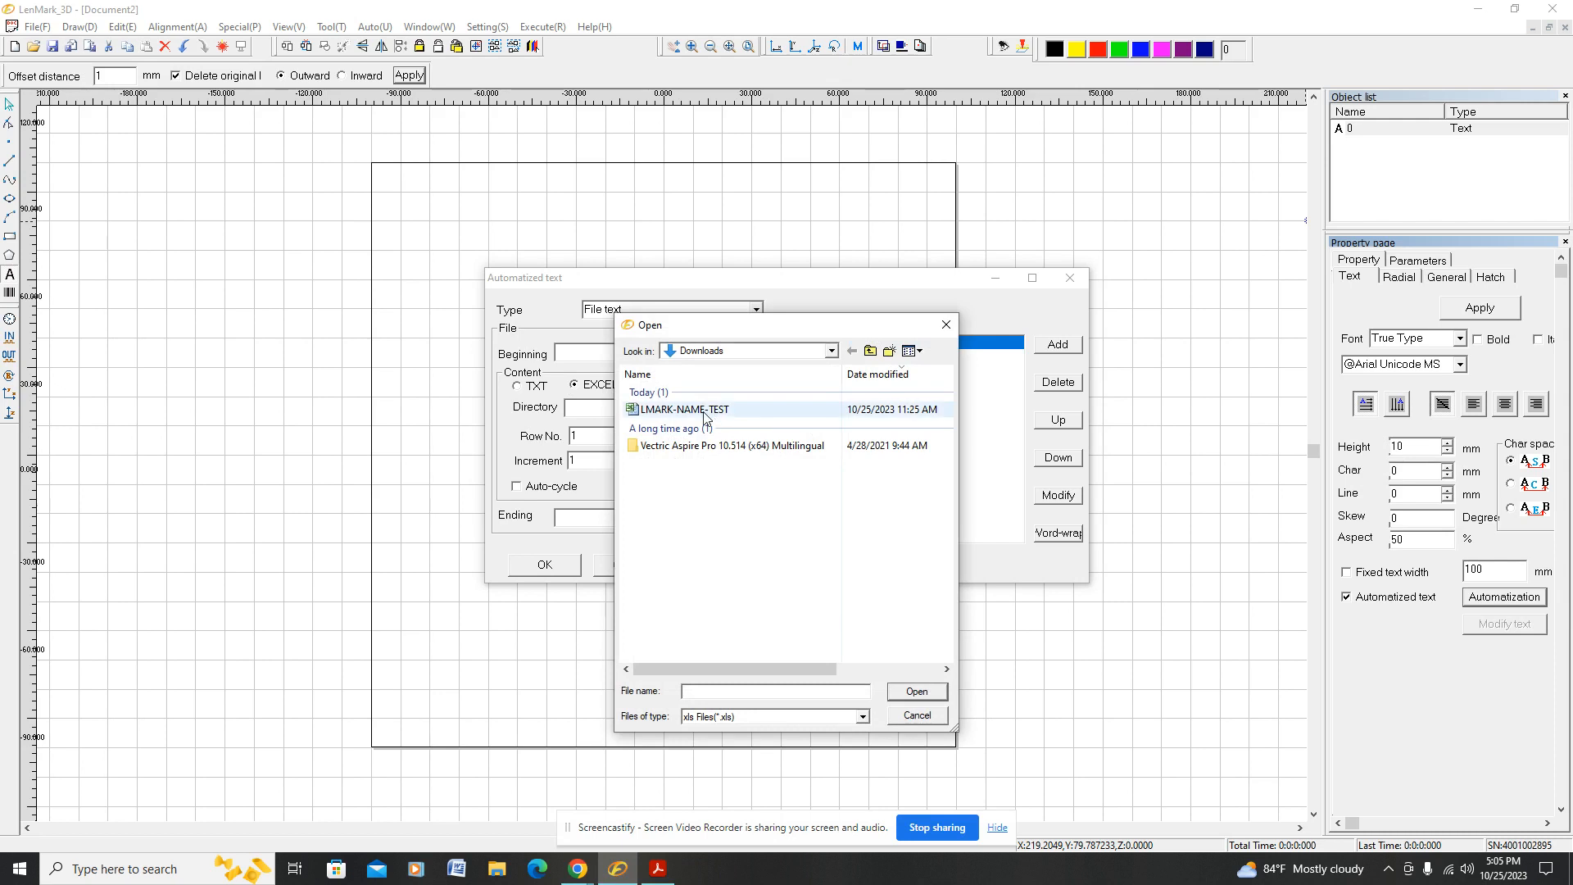
click(705, 414)
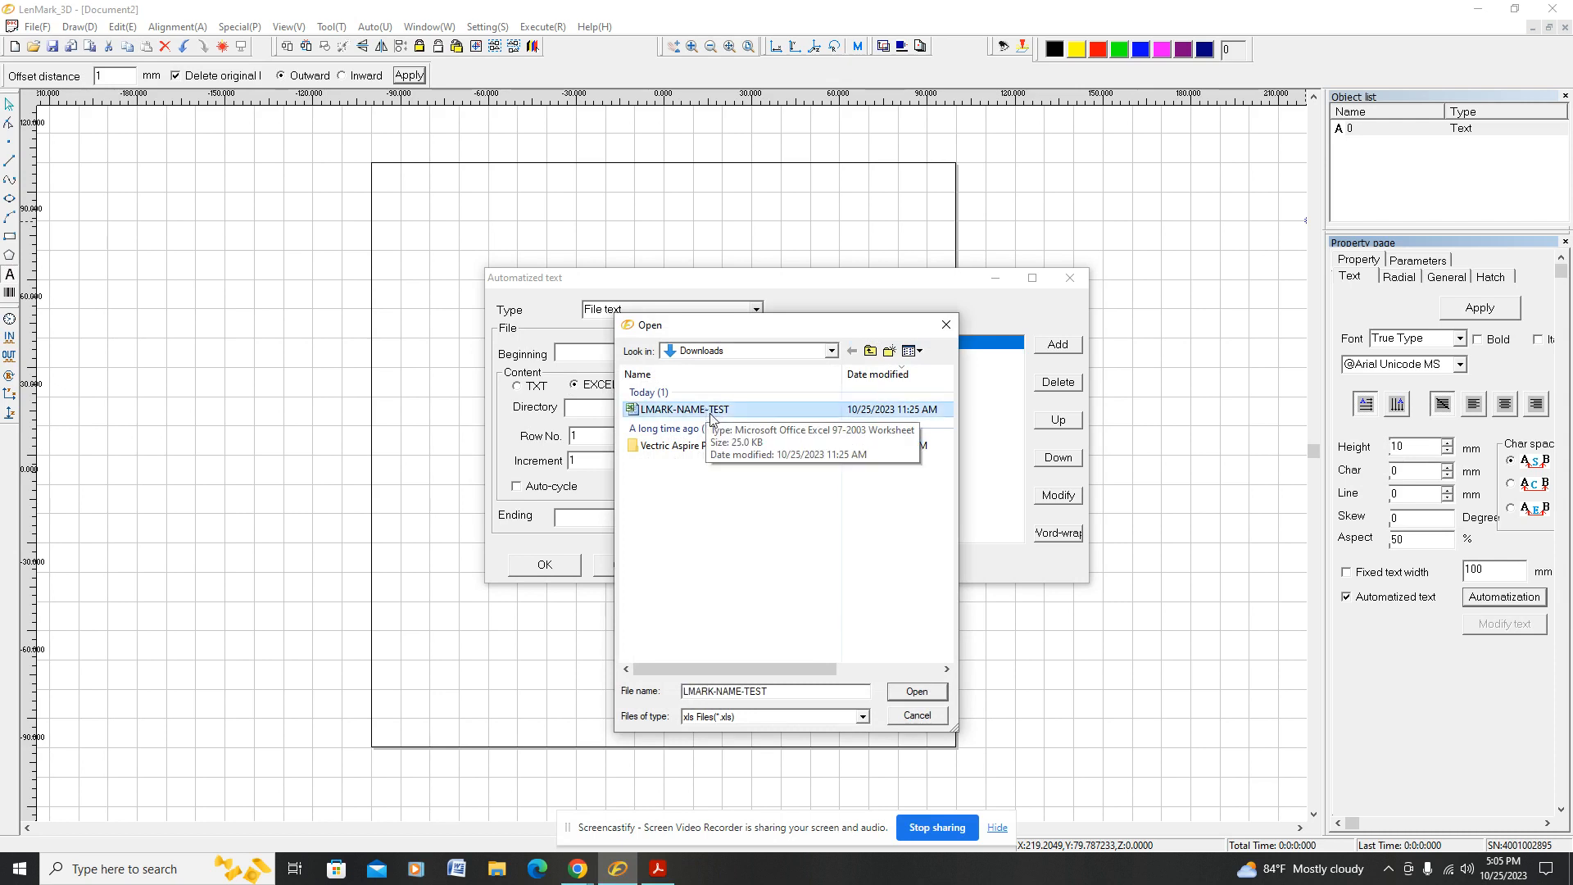
click(918, 692)
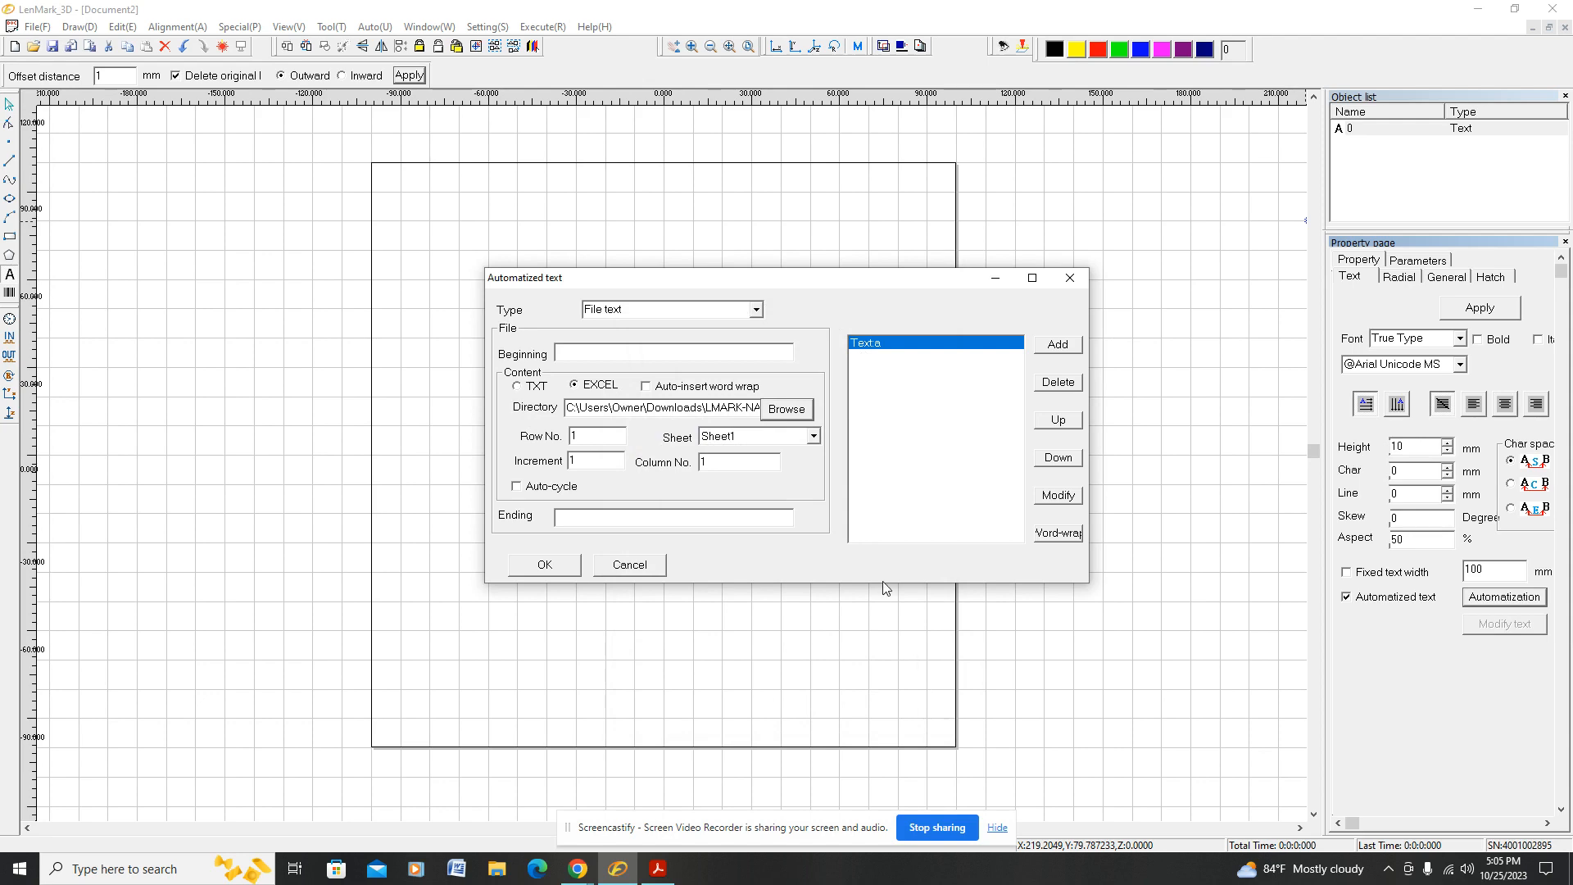
Step: Consult the PDF's auto-cycle instruction, then enable Auto-cycle for the Excel file text in LenMark_3D
click(657, 867)
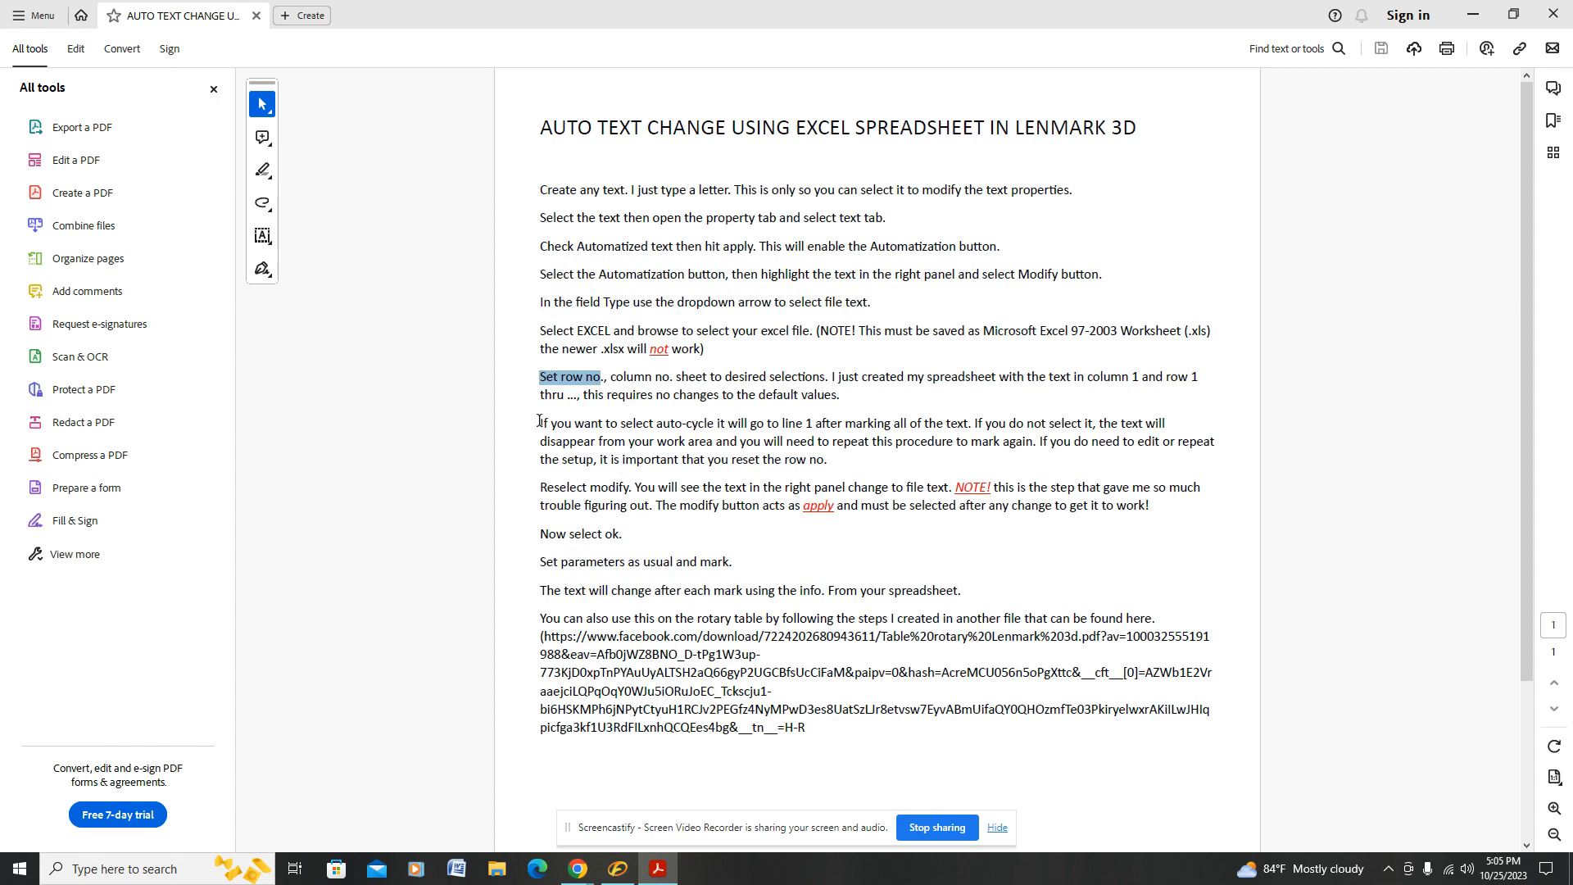
drag(540, 422, 702, 432)
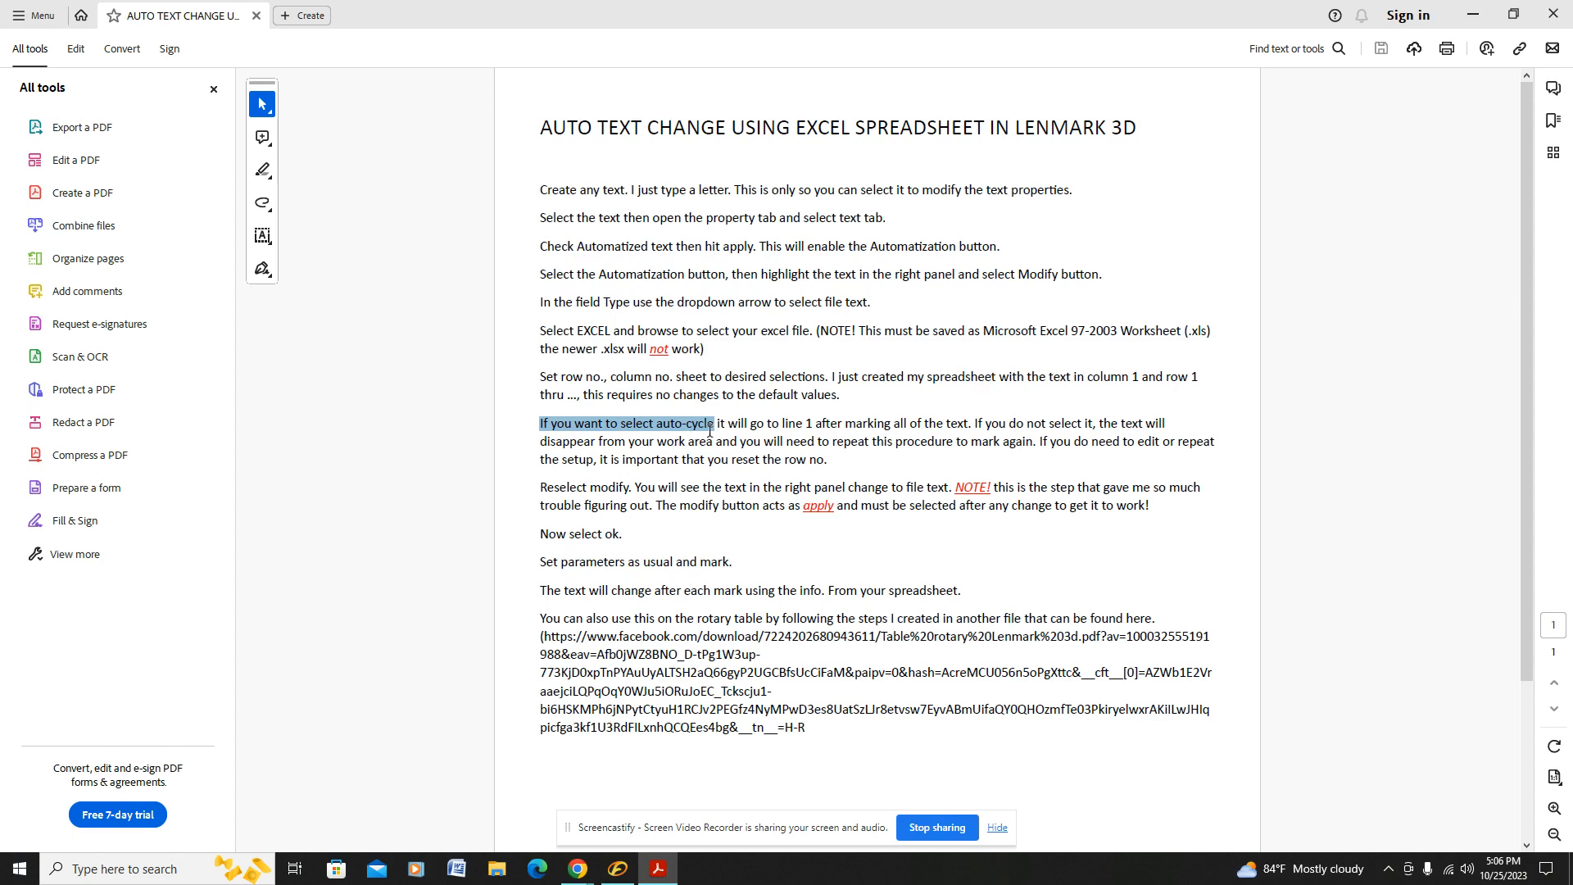
click(618, 869)
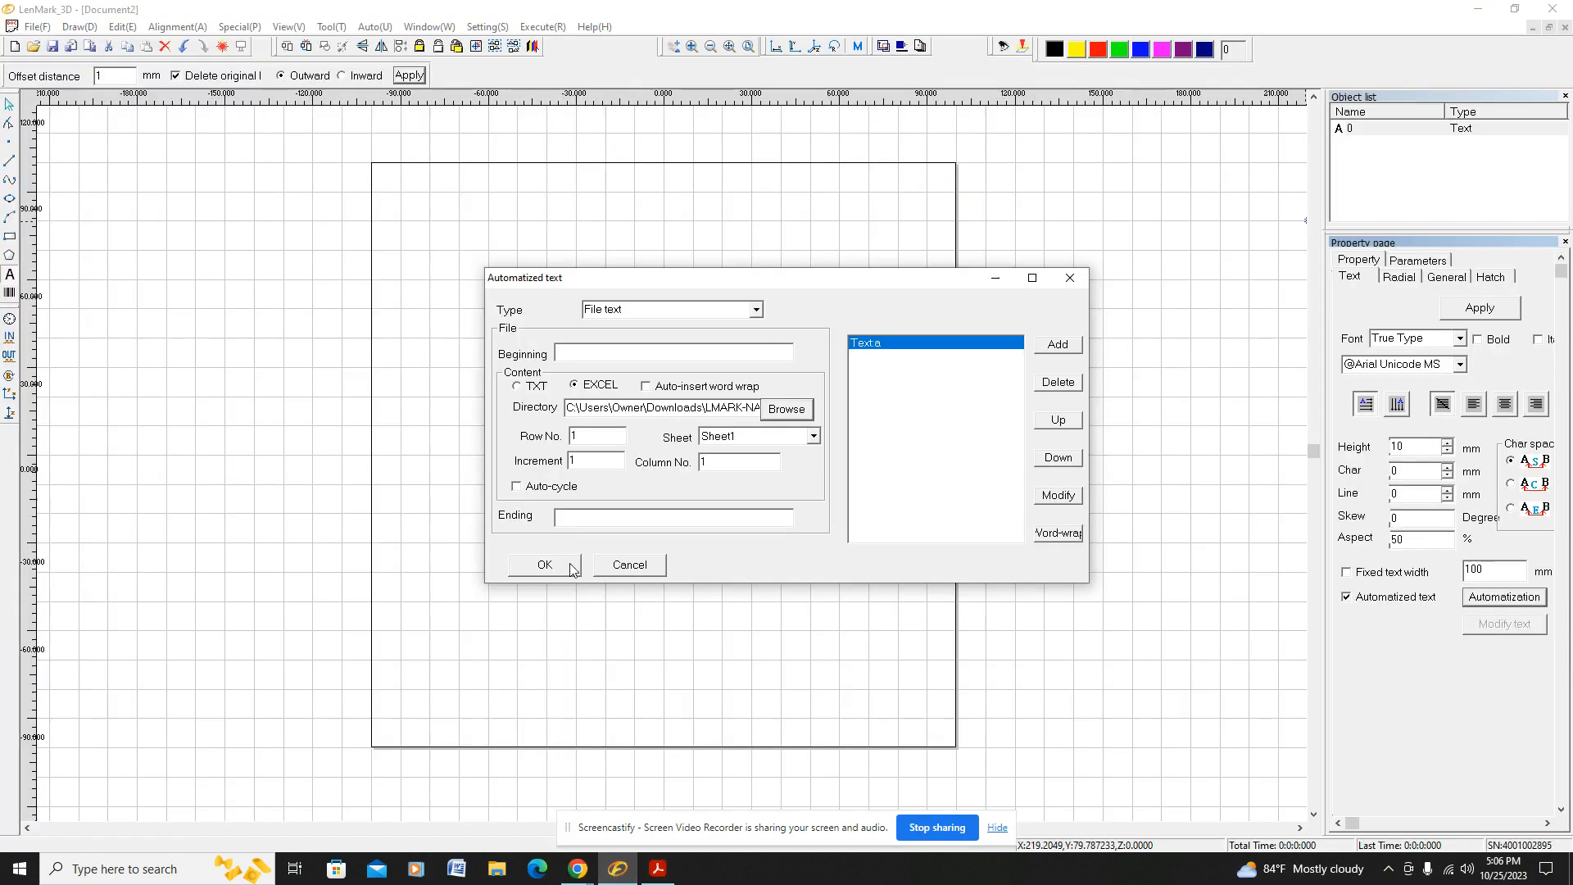
click(516, 486)
Step: Read the PDF's Reselect modify note, then apply the File text settings to the "a" text entry with Modify in LenMark_3D
click(657, 871)
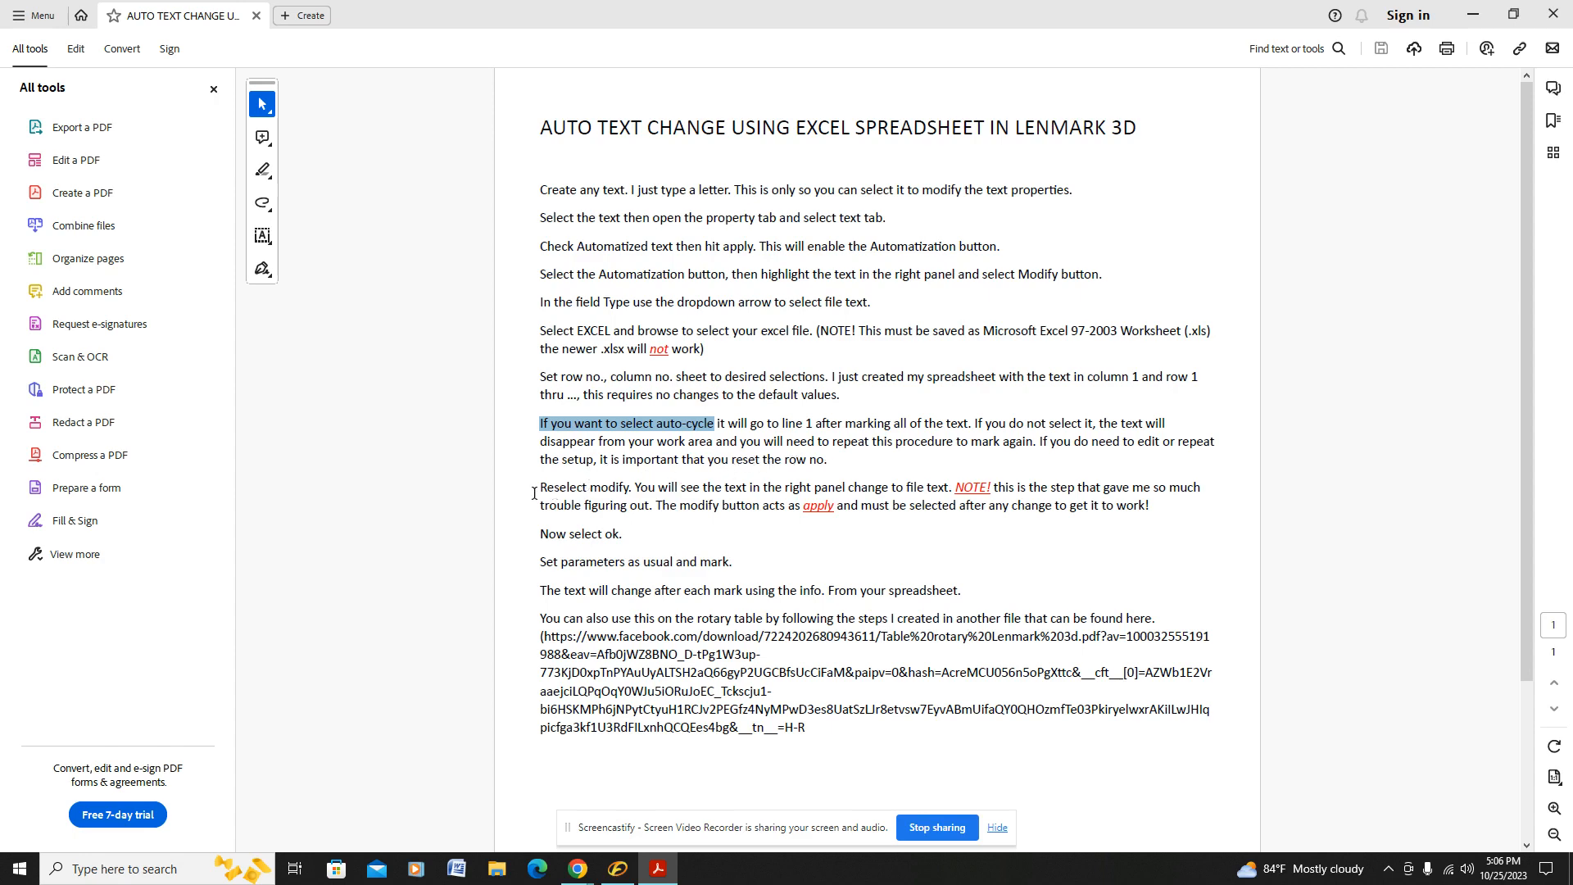
drag(541, 486, 617, 489)
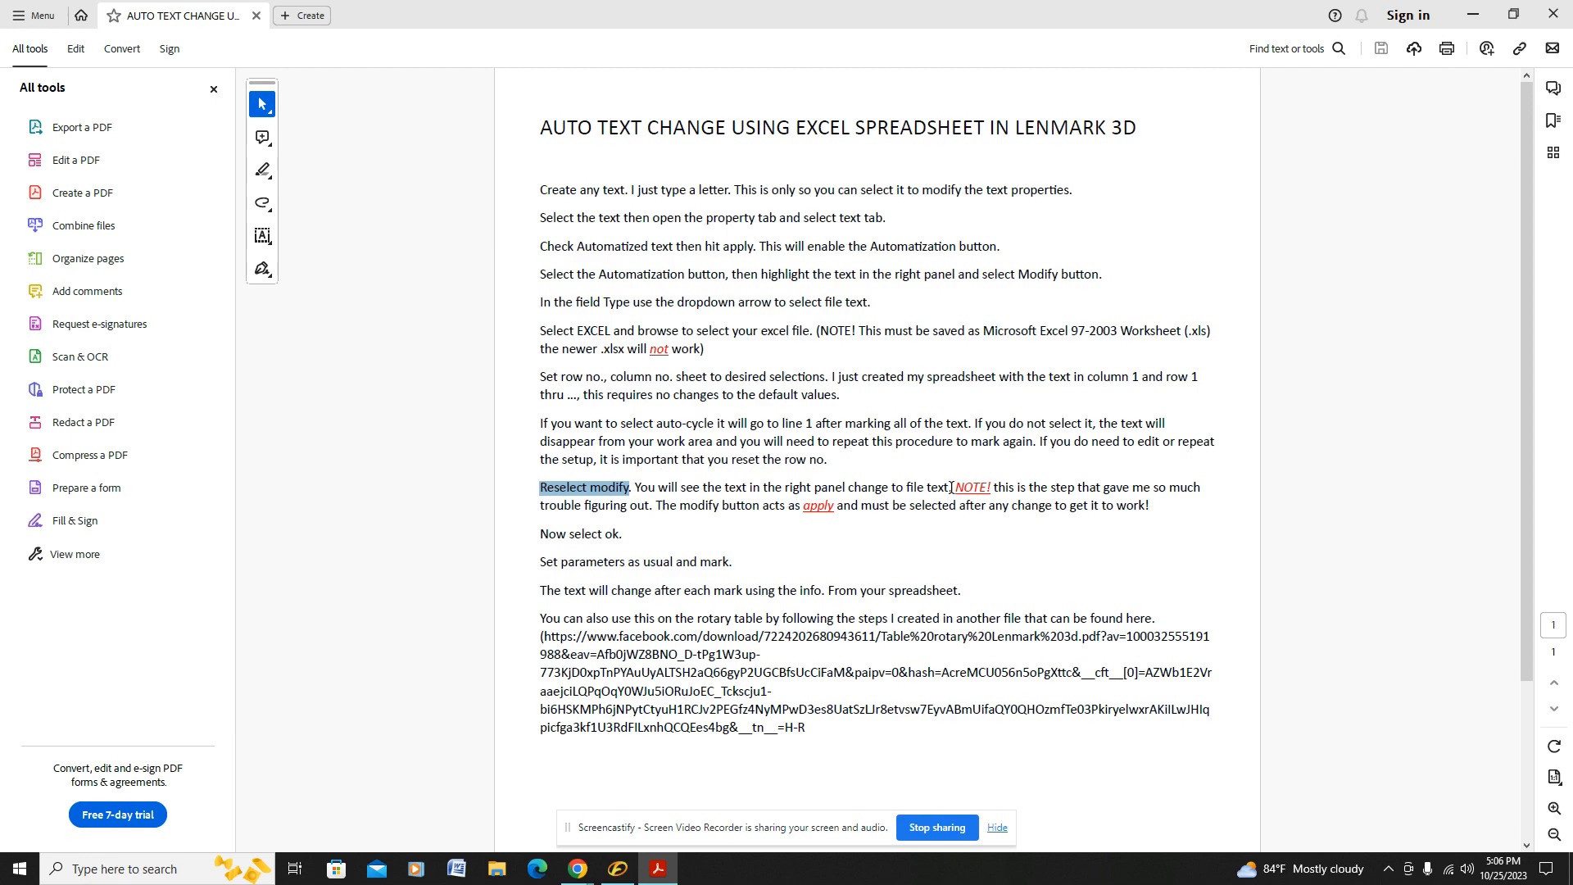
drag(952, 487, 989, 490)
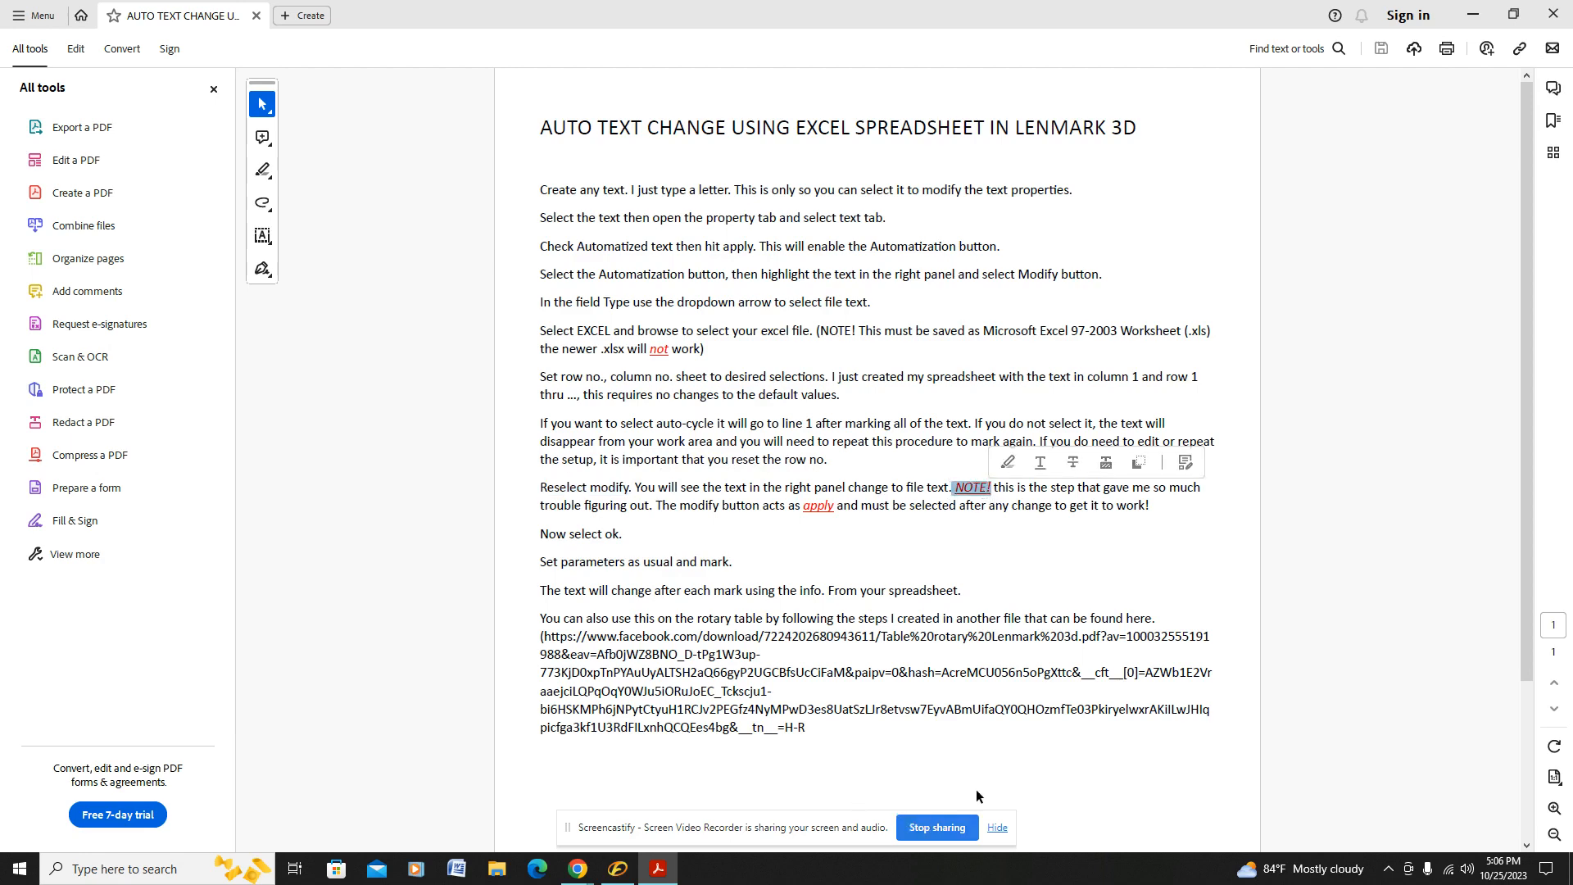
mouse_move(629, 880)
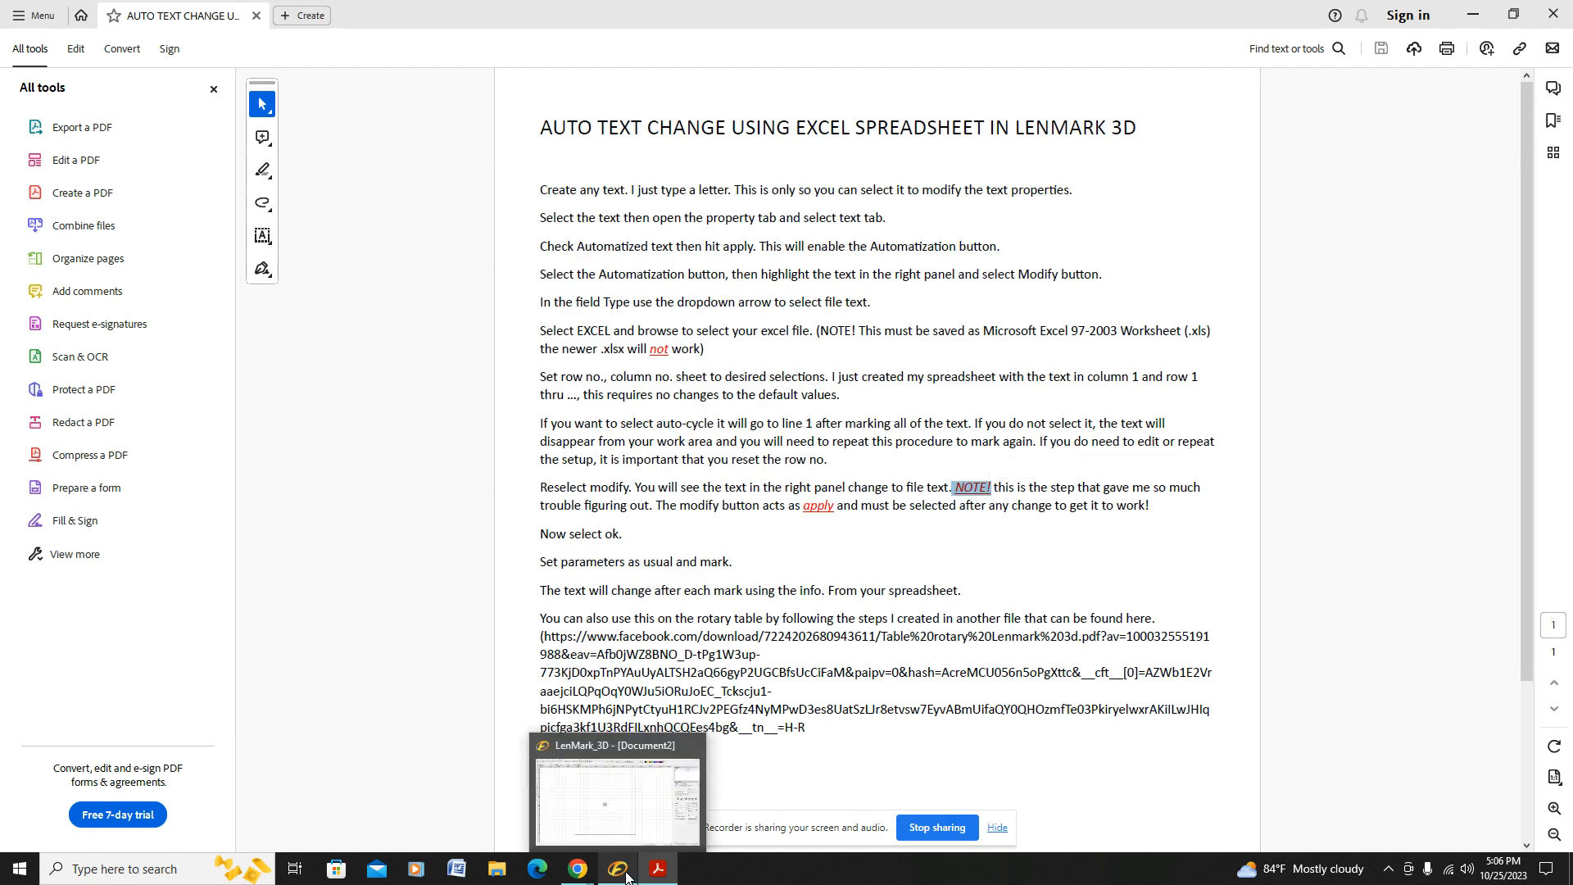
click(627, 878)
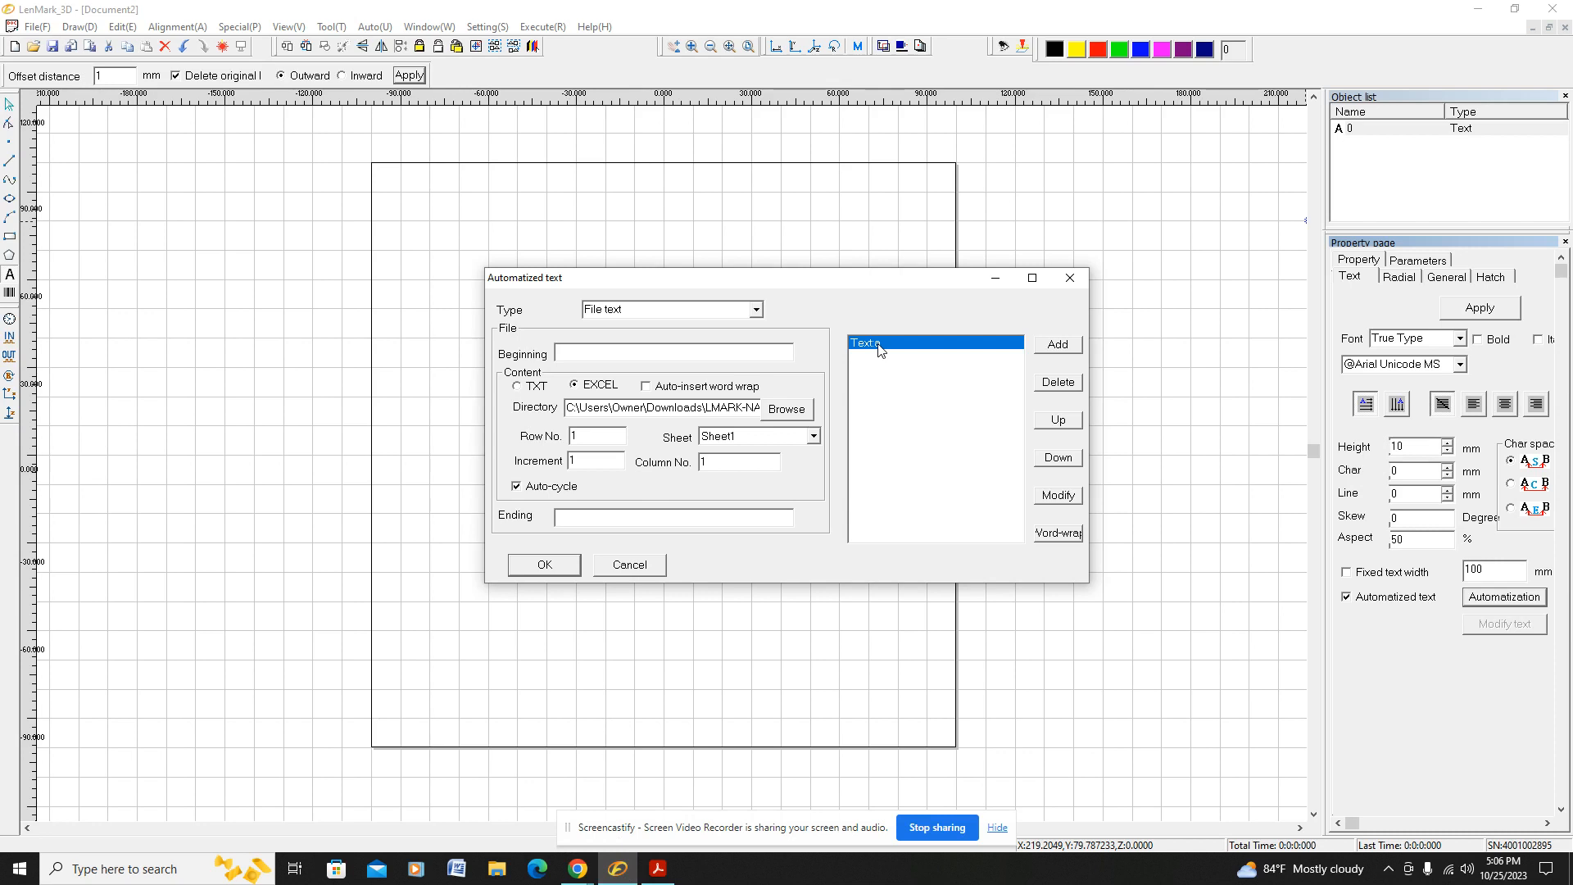
click(1060, 496)
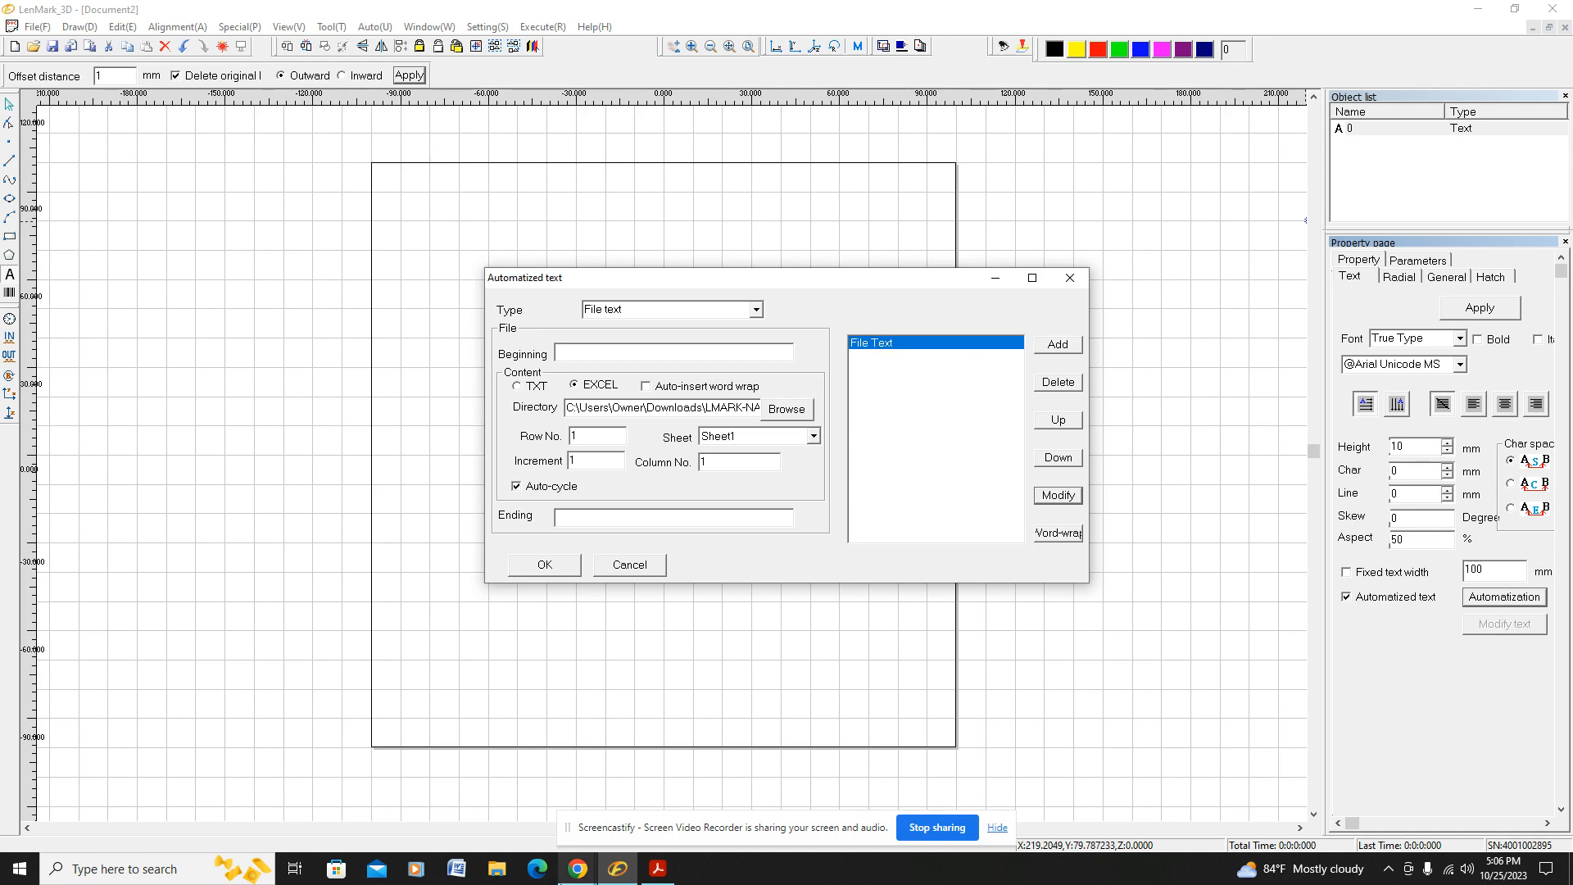
Step: Review the PDF's final instructions on confirming and text changes, then confirm the Automatized text settings in LenMark_3D
click(656, 872)
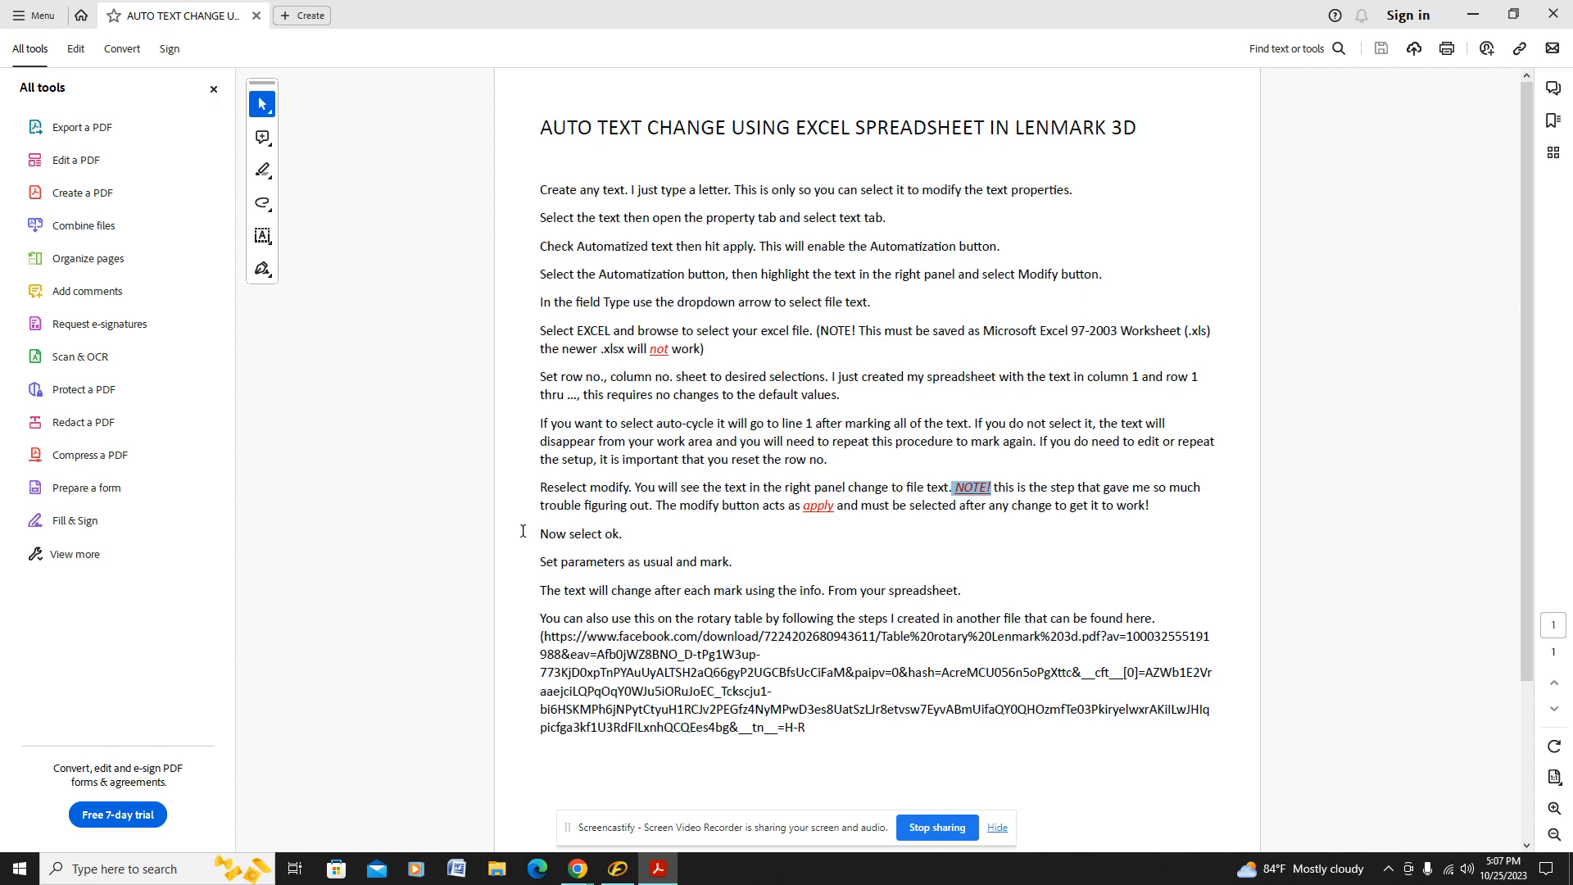
drag(540, 536, 614, 541)
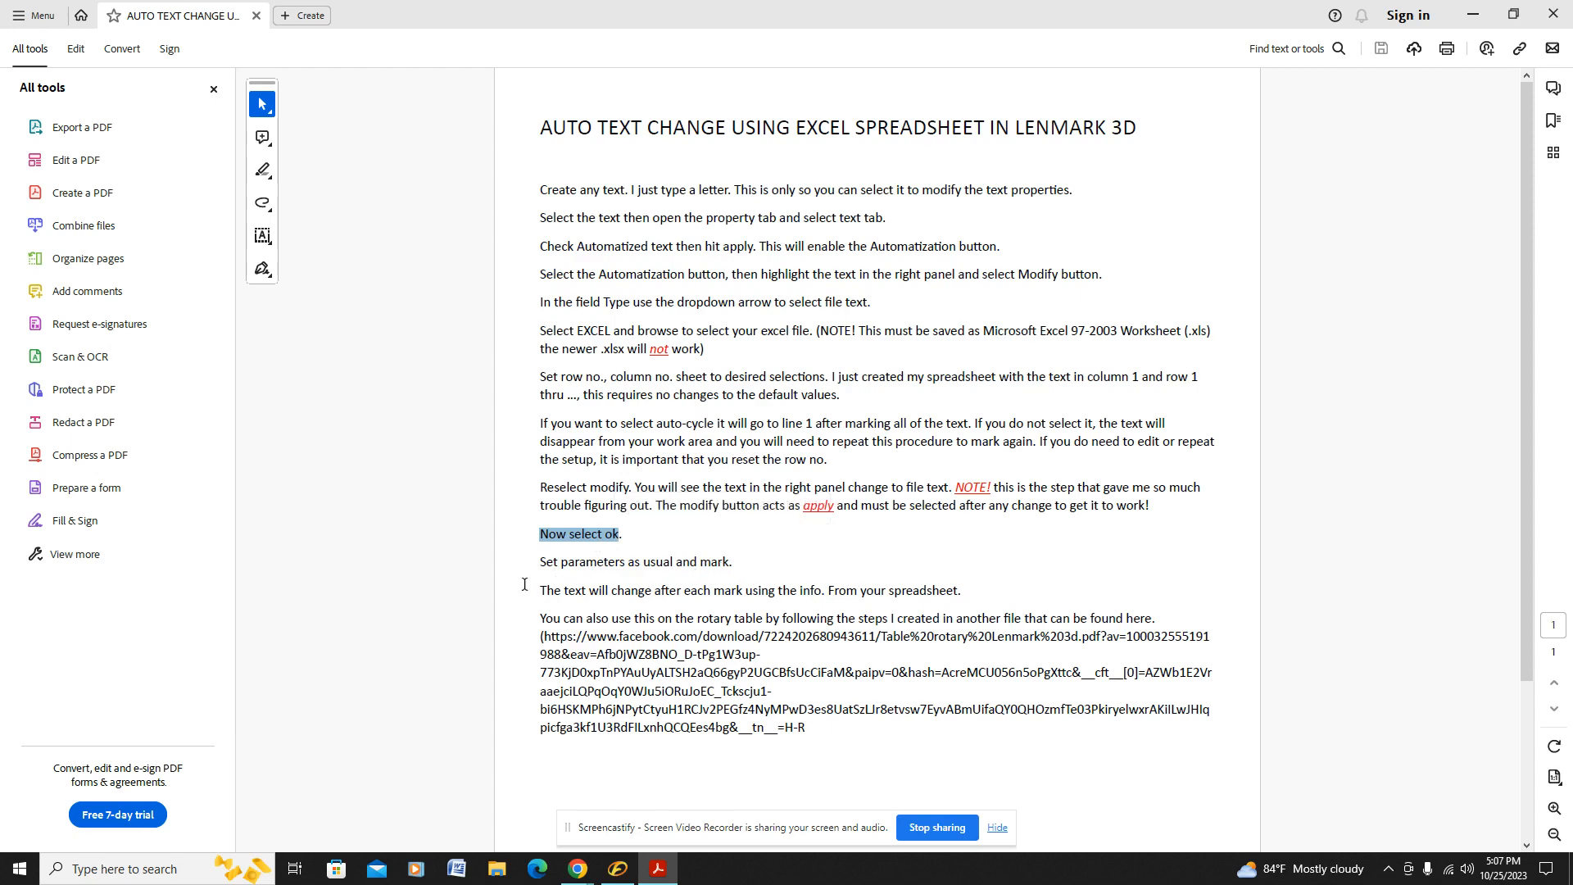
drag(540, 593, 682, 592)
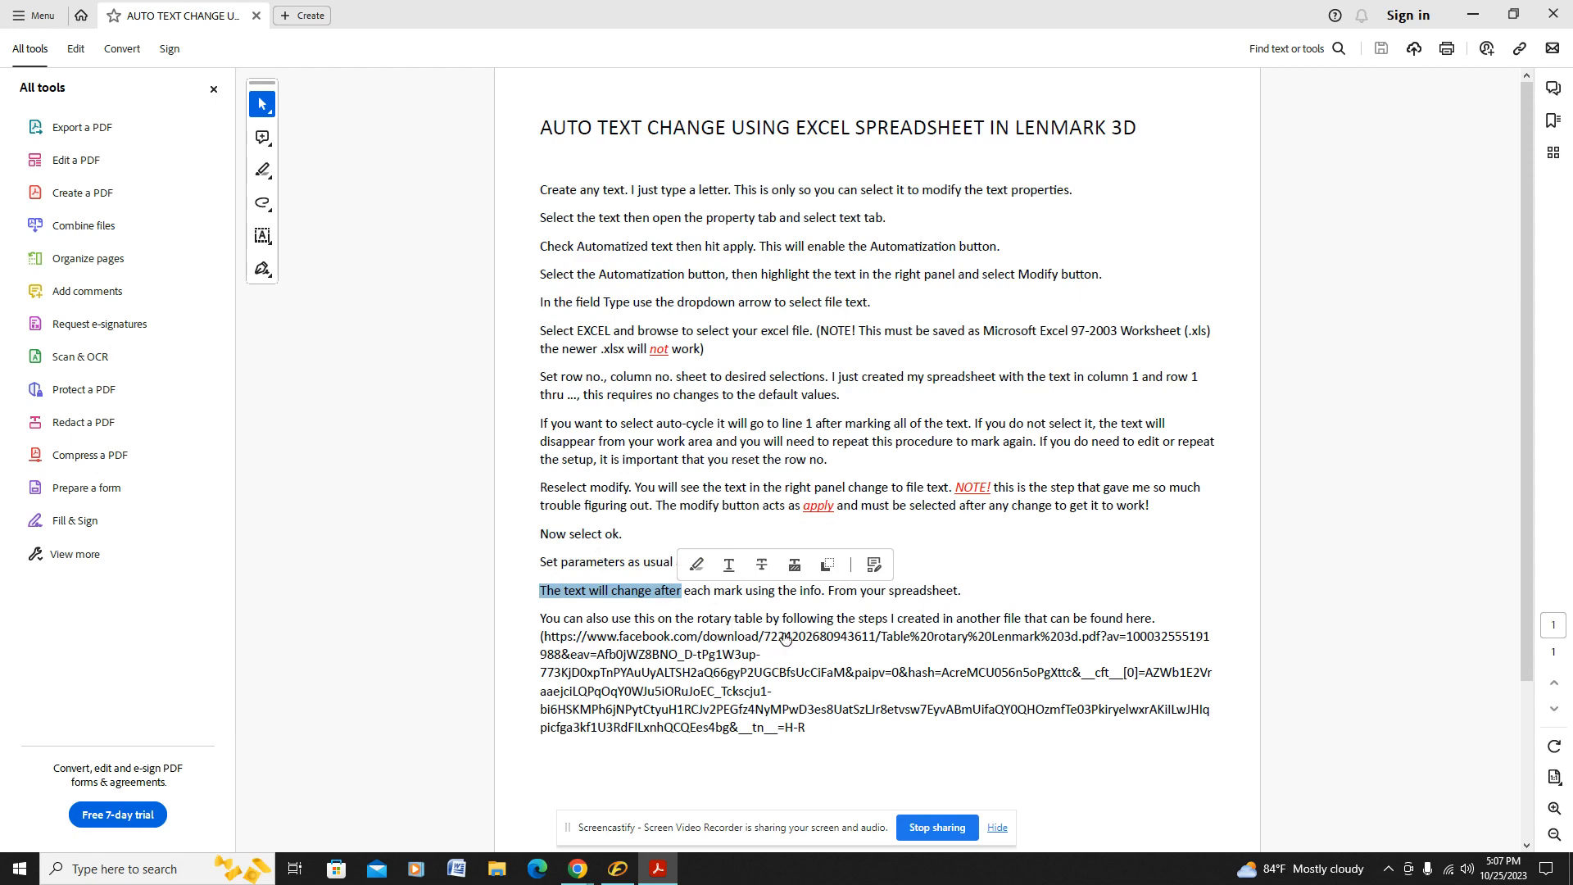
click(618, 868)
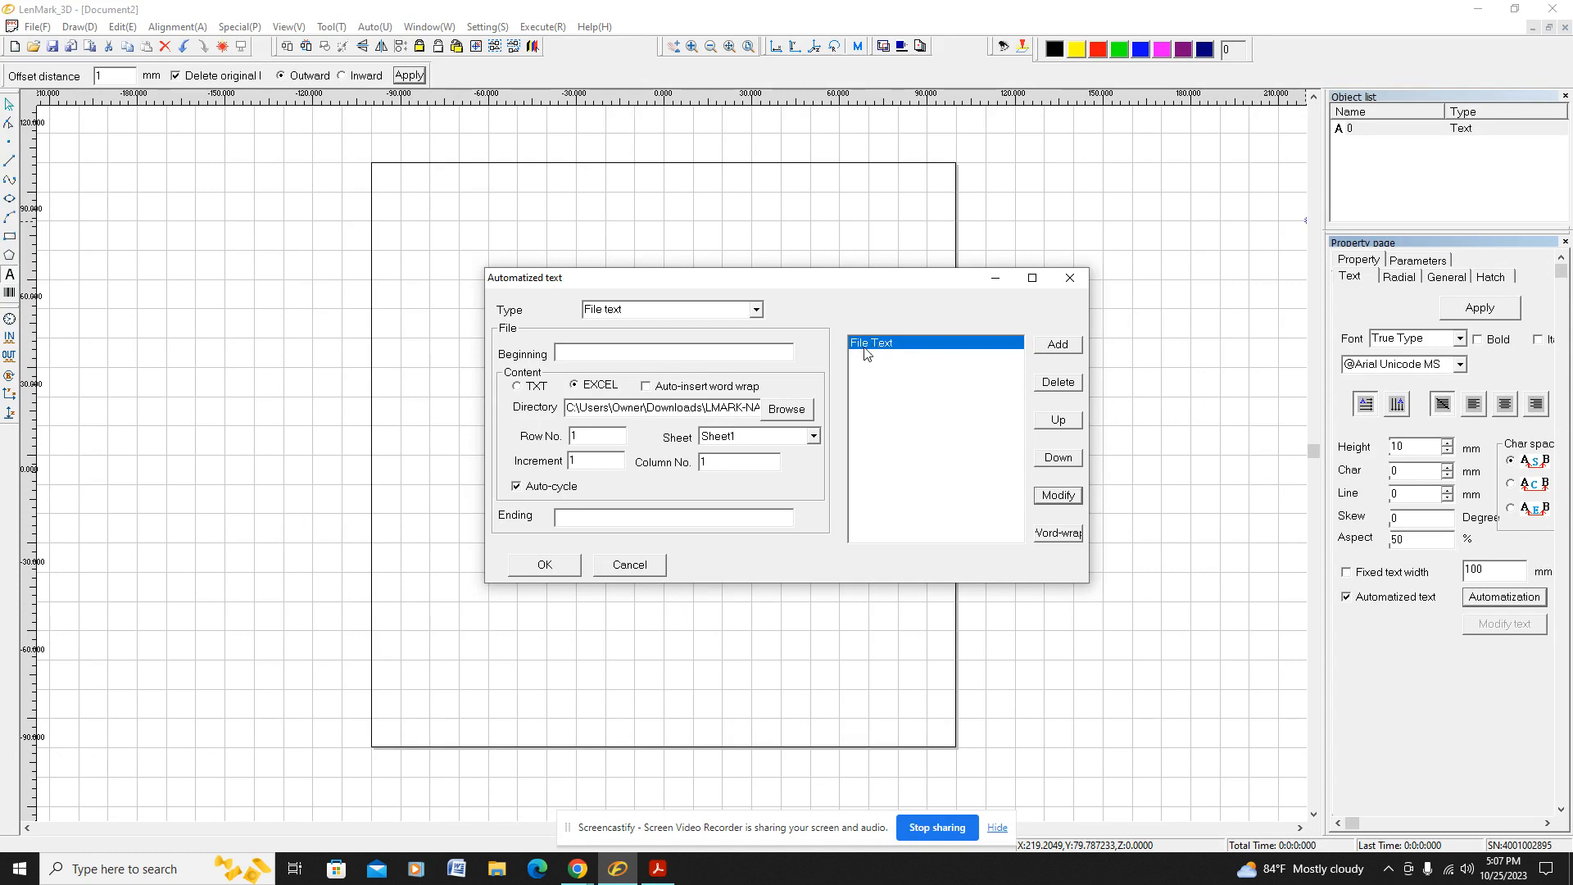
click(552, 564)
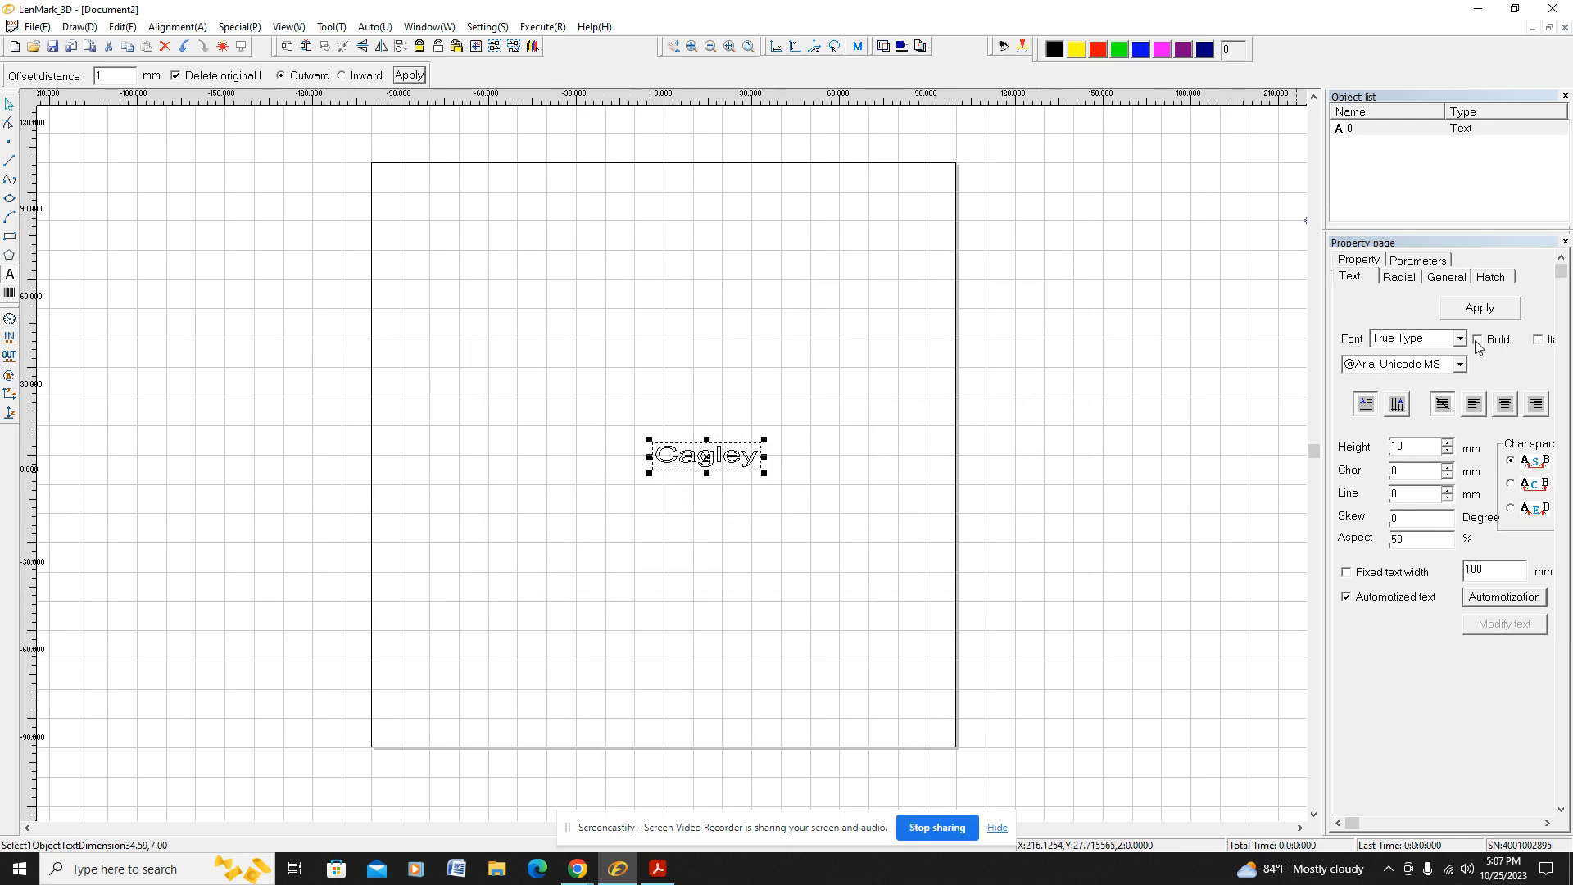
Step: Set the text object's Z position to 80 mm and apply it
click(1446, 279)
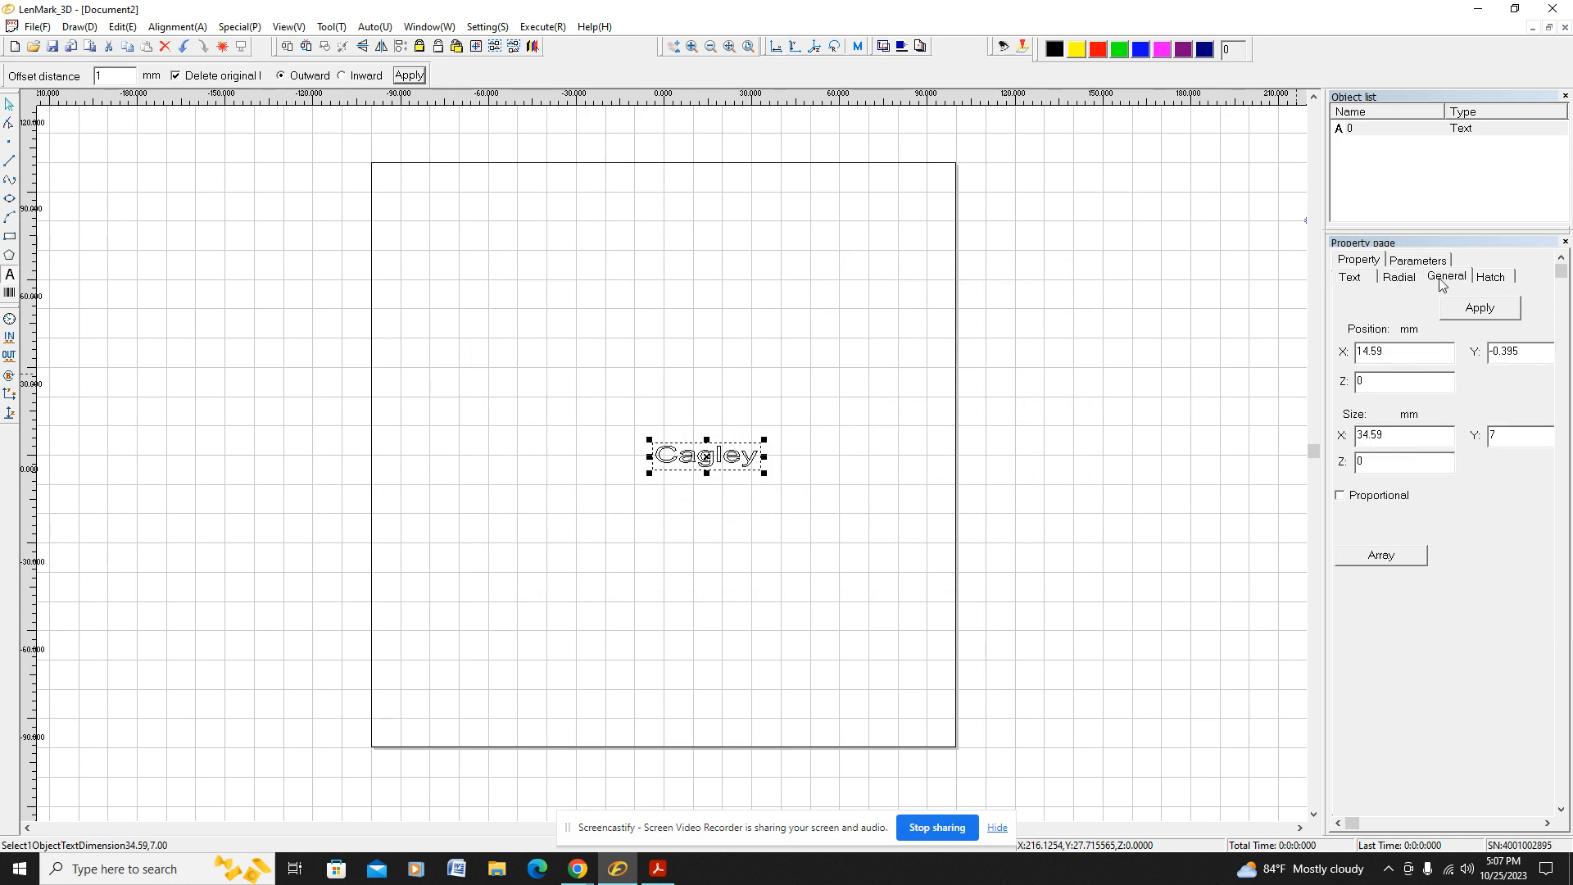
double_click(1375, 383)
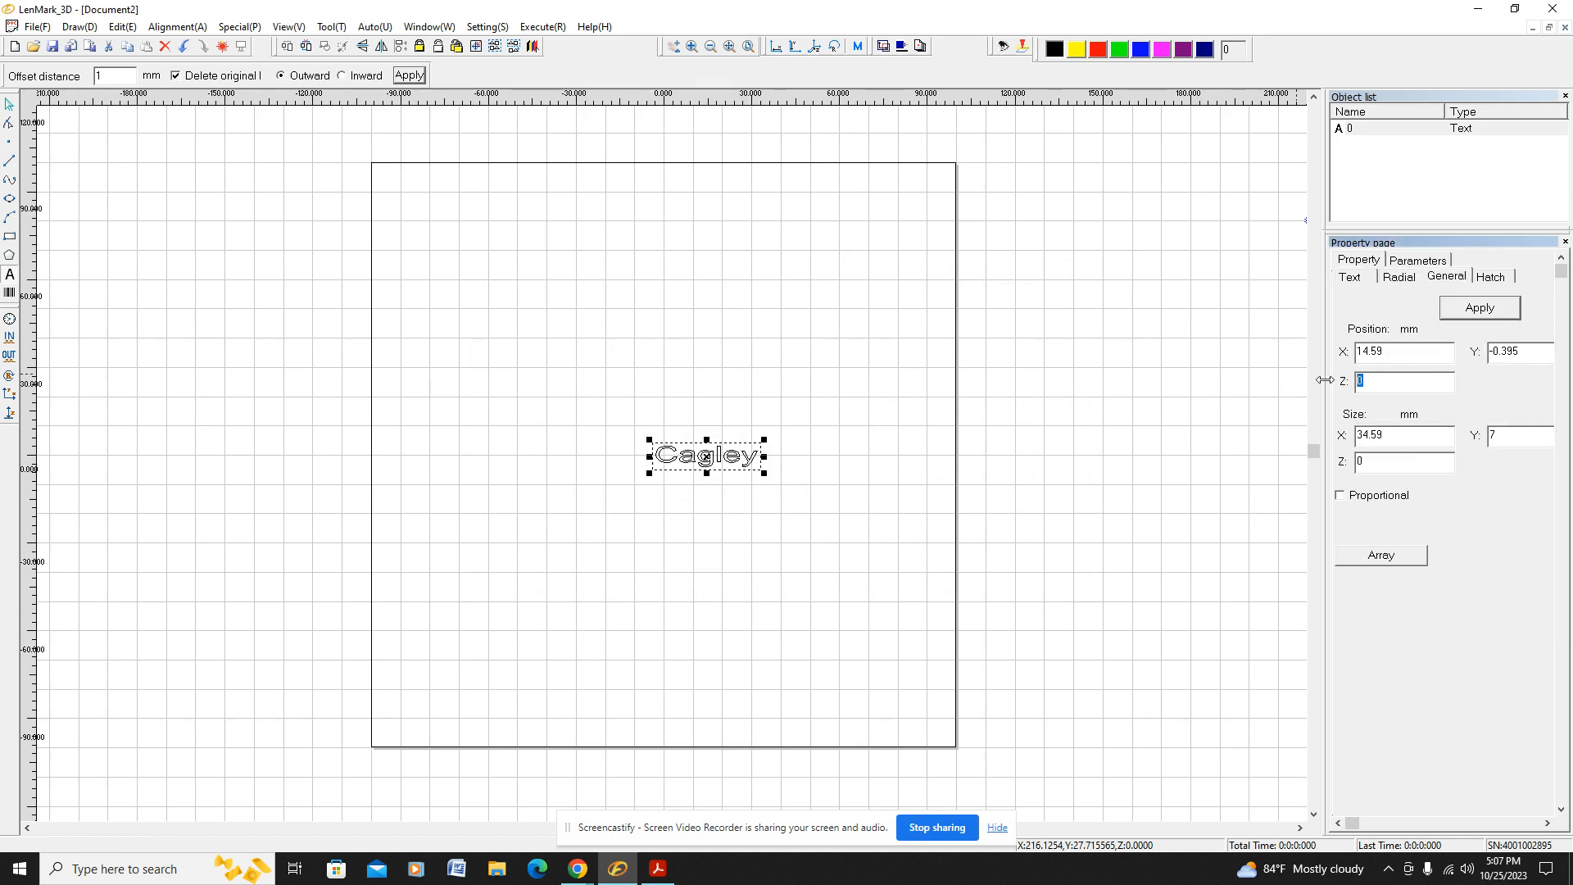
text(80)
click(1475, 318)
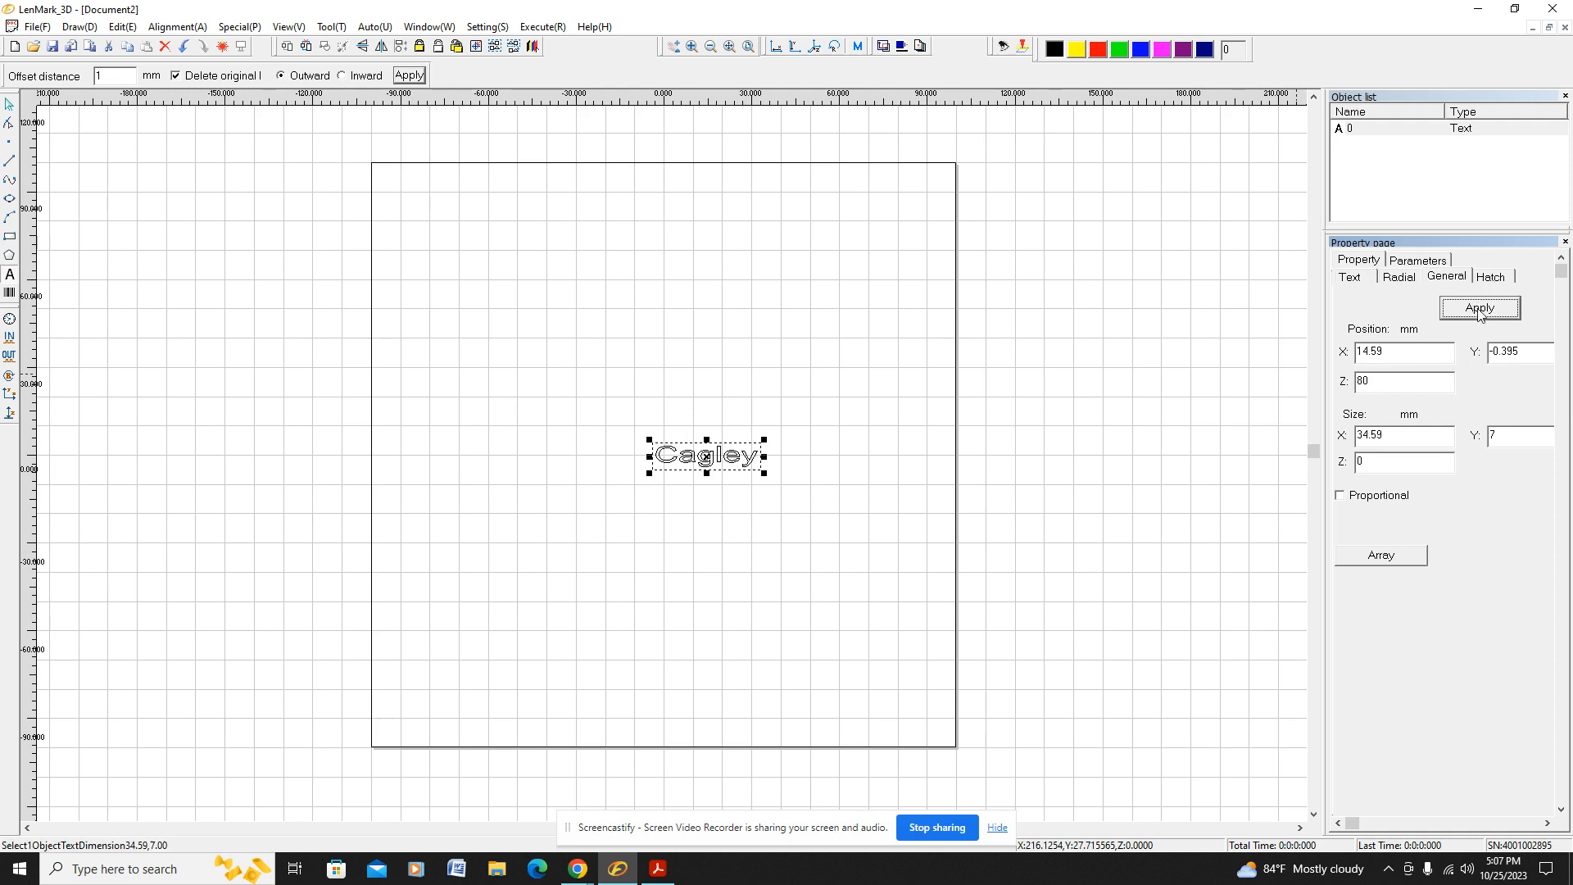
Step: Apply a serpentine horizontal-line hatch to the text object with a line distance of 0.5 mm
click(1491, 278)
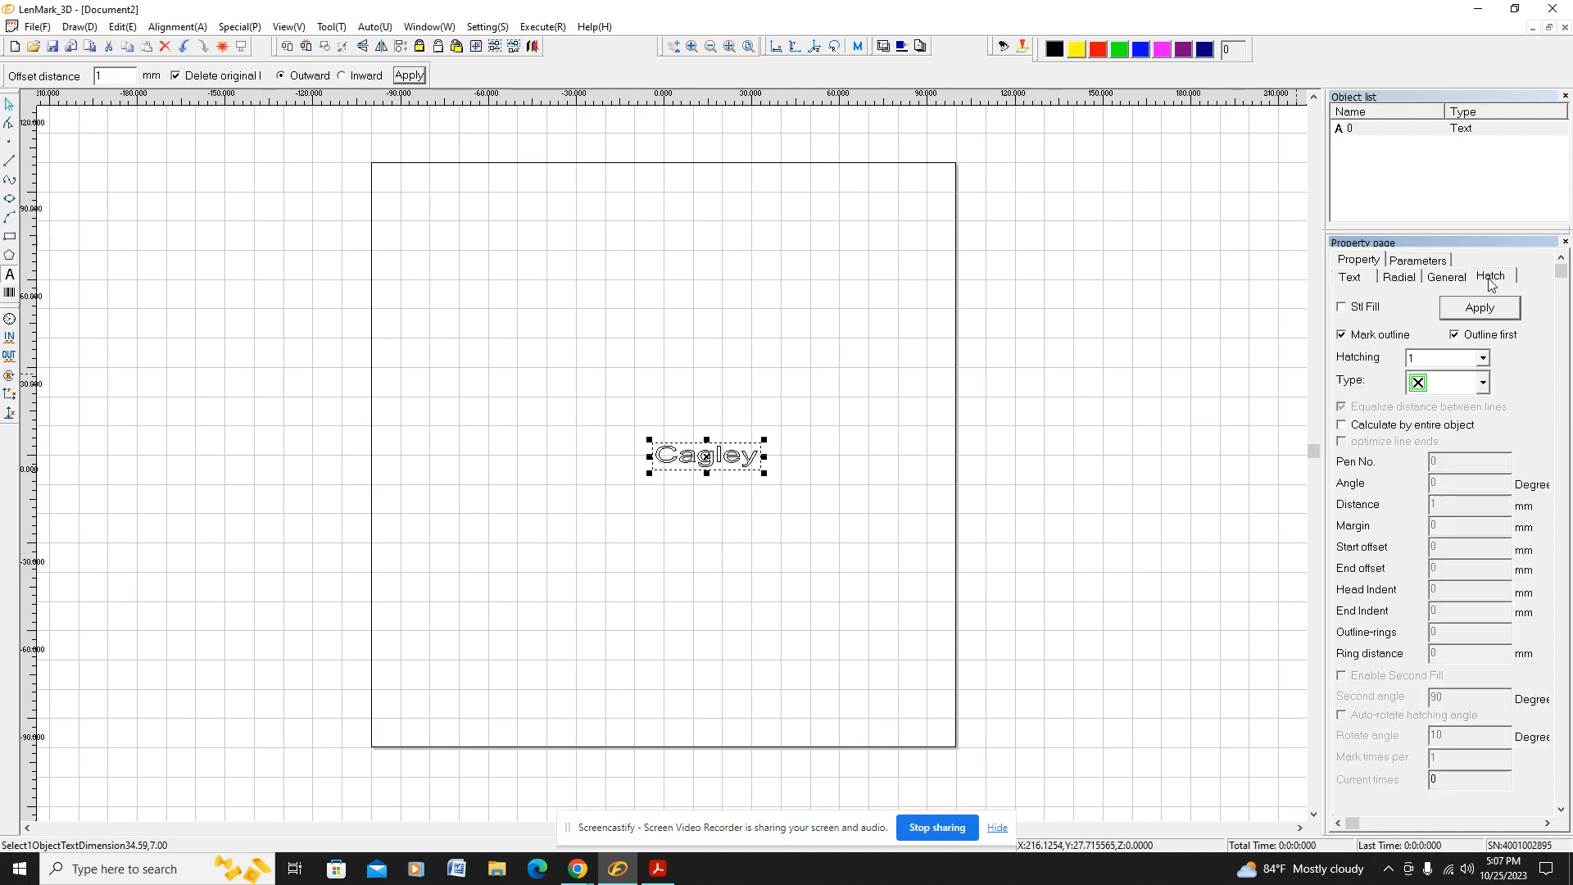
click(1481, 382)
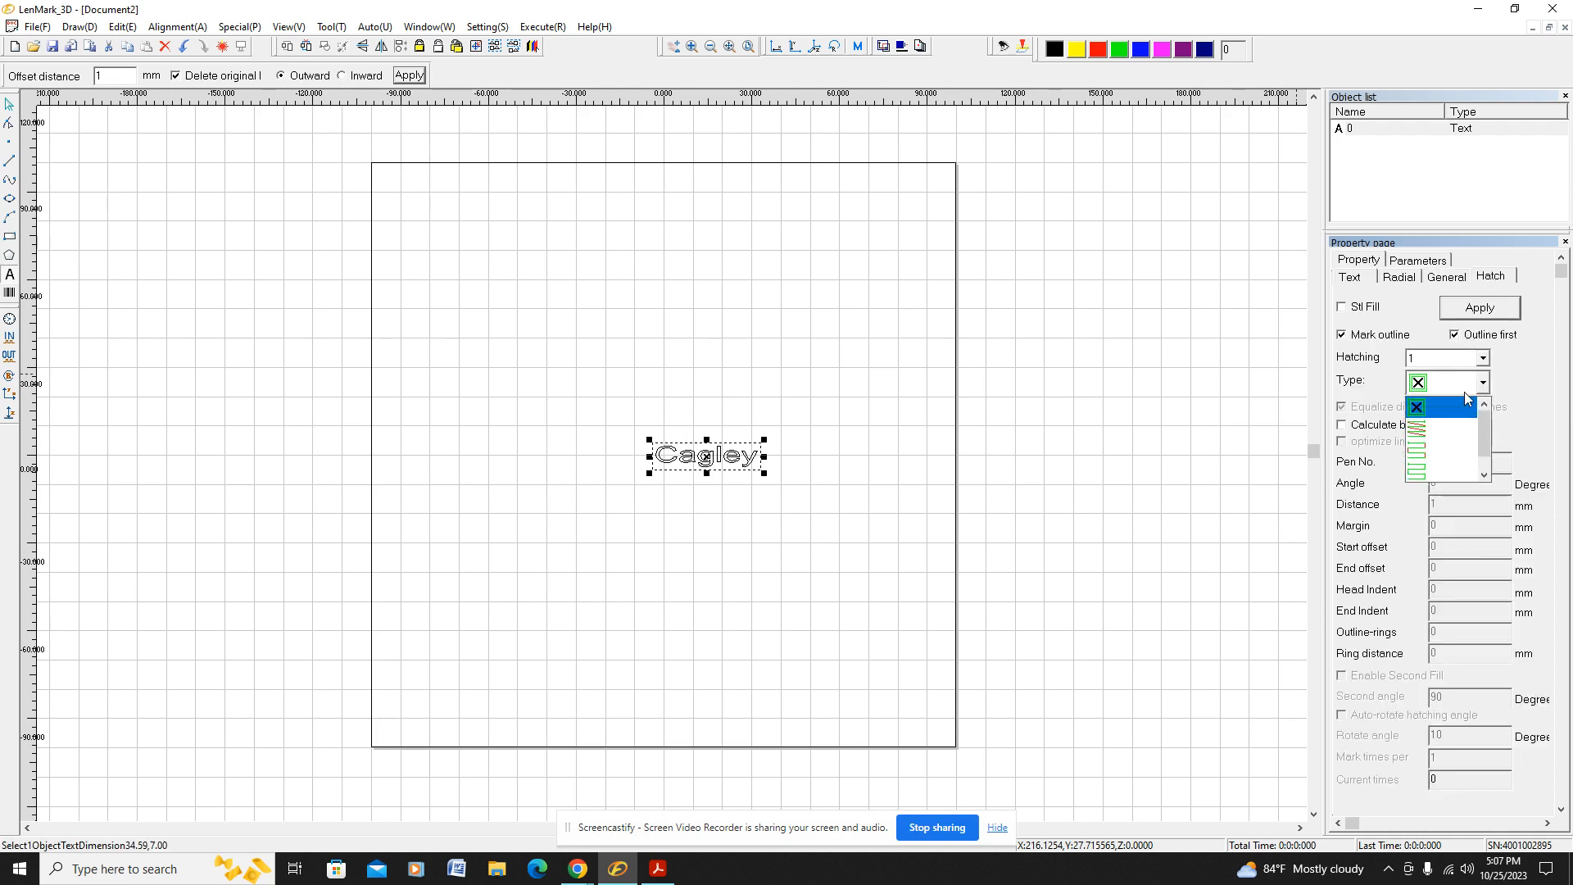
click(1434, 447)
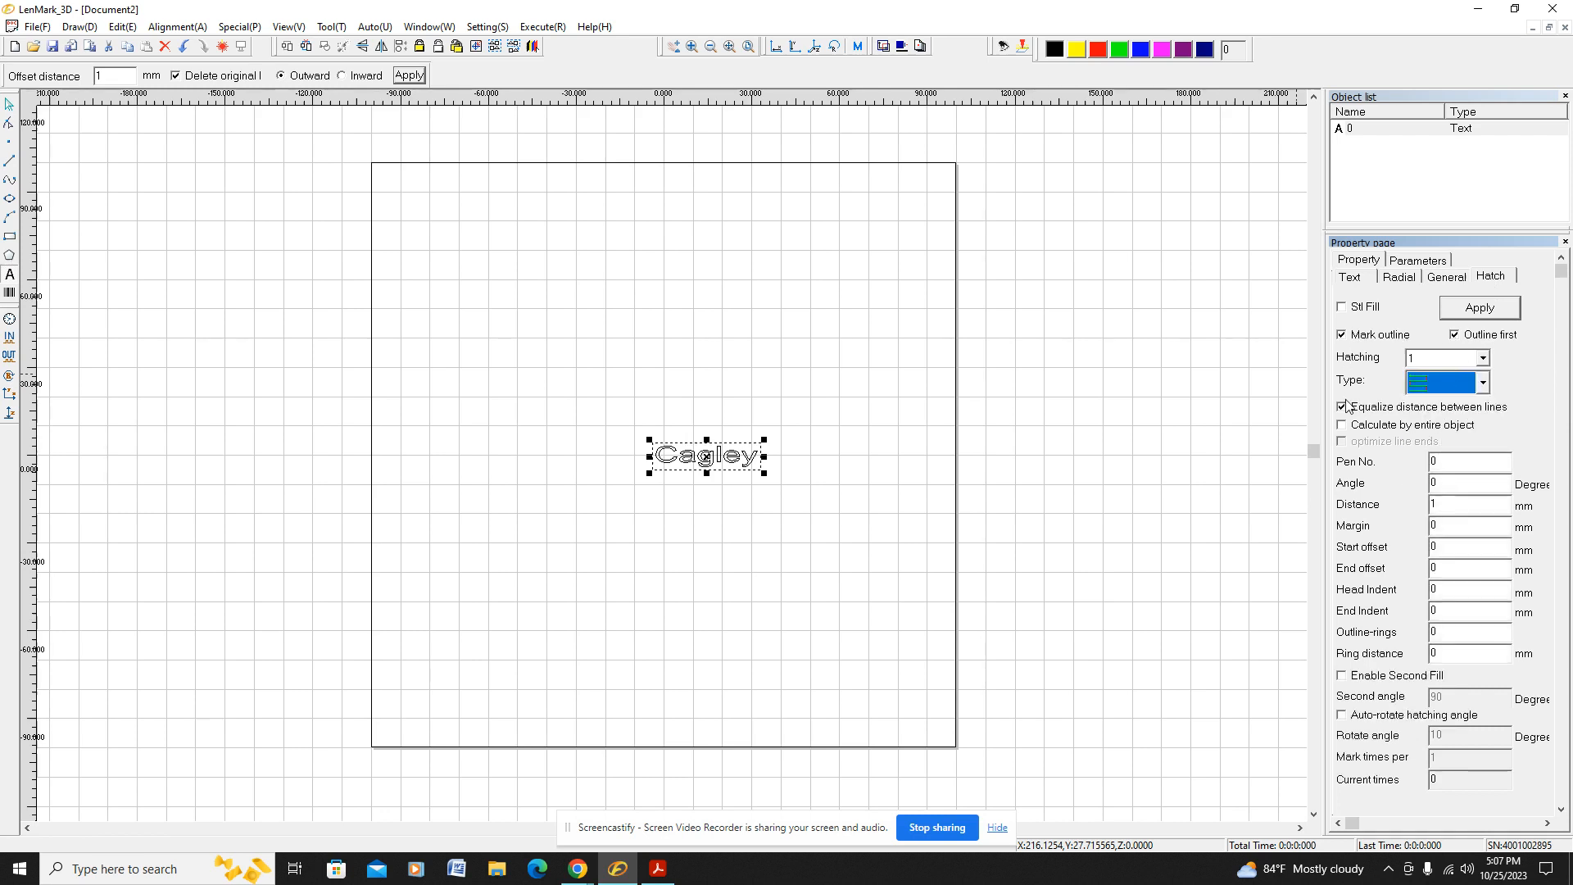
double_click(1434, 502)
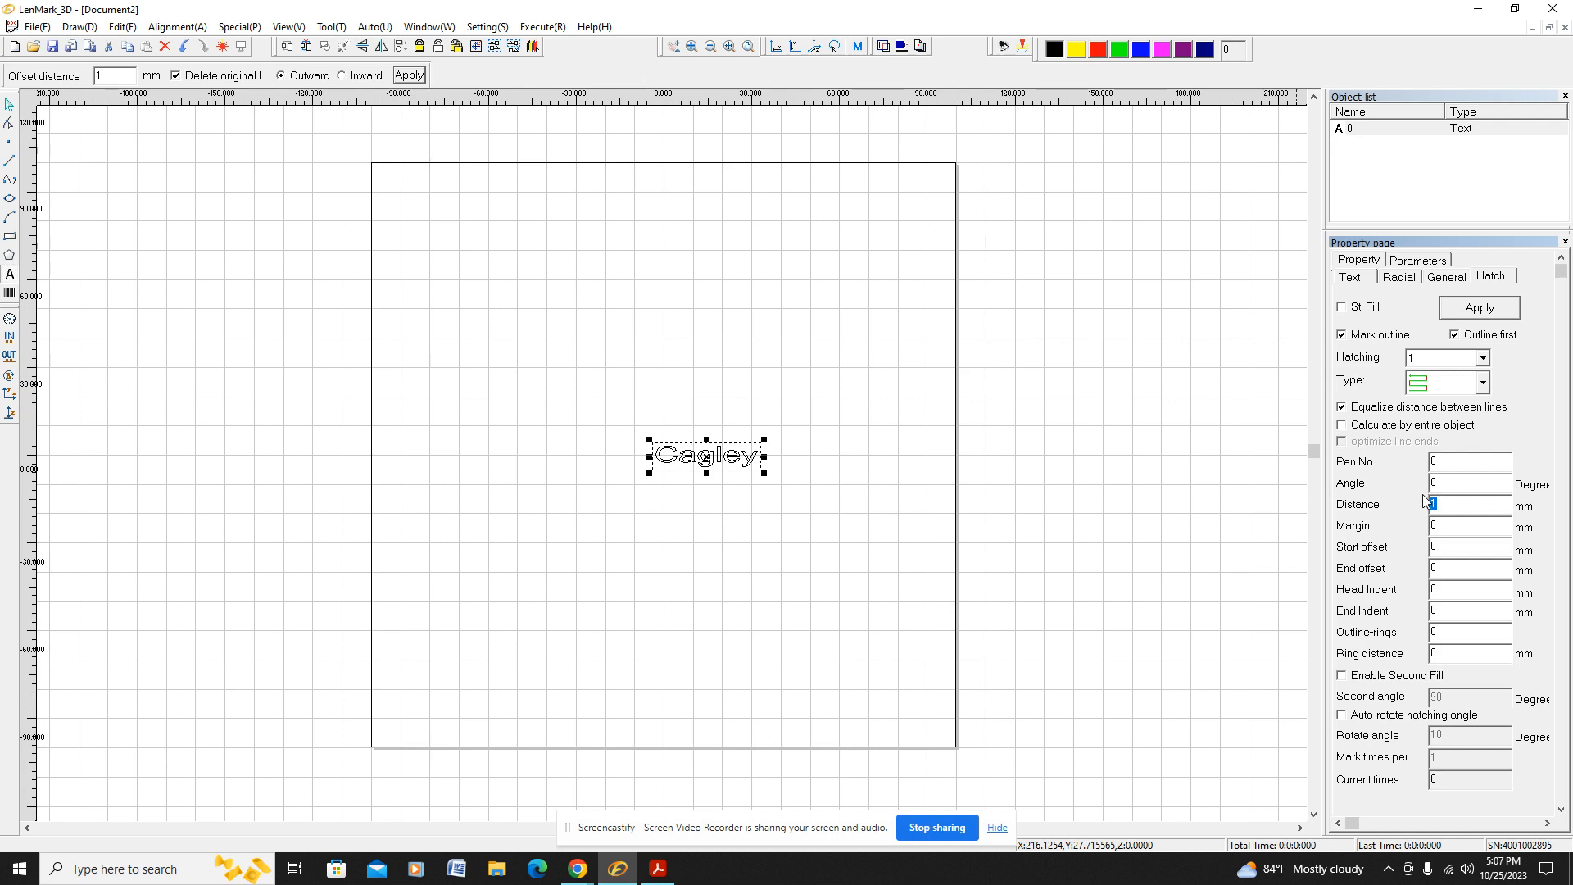
text(.5)
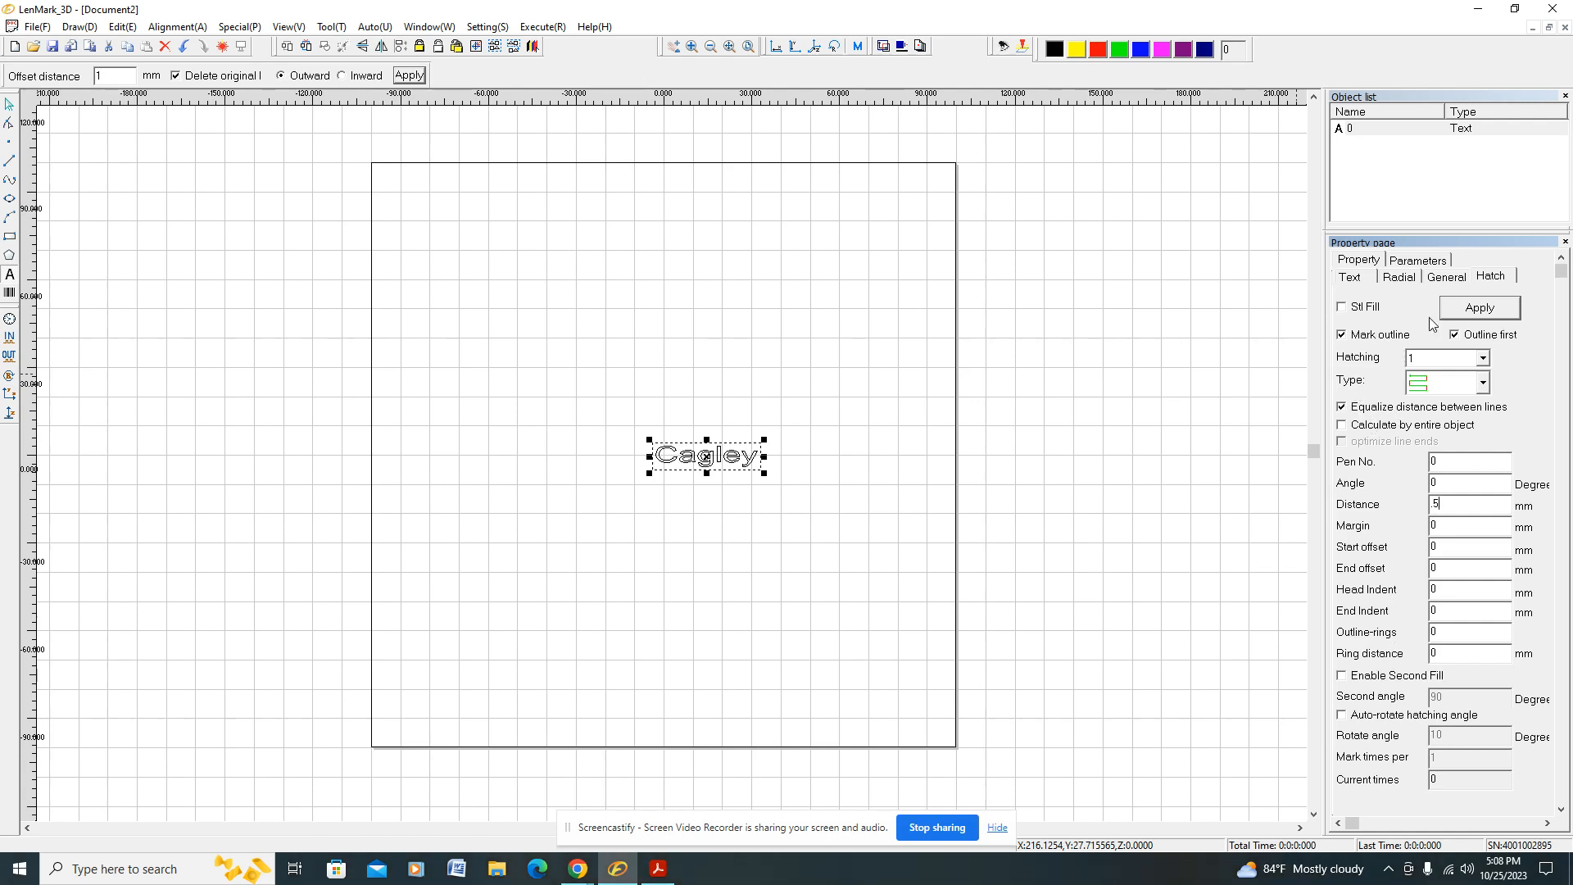
click(1479, 311)
Step: Turn off default parameters for pen 0 and apply the Test medium preset from the parameters library
click(1435, 264)
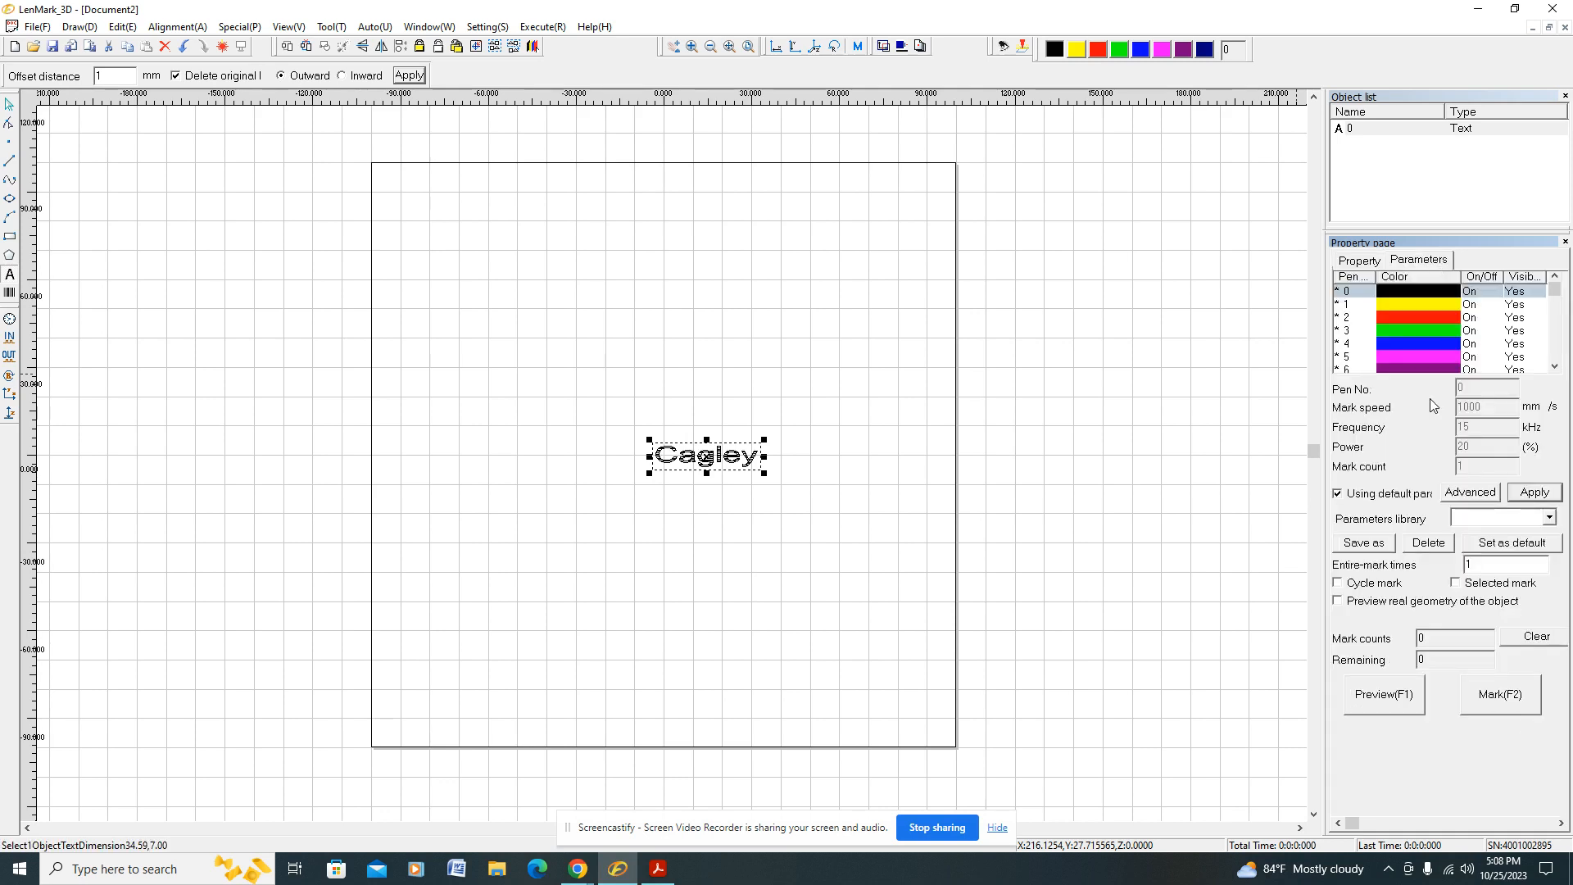
click(1338, 493)
click(1551, 518)
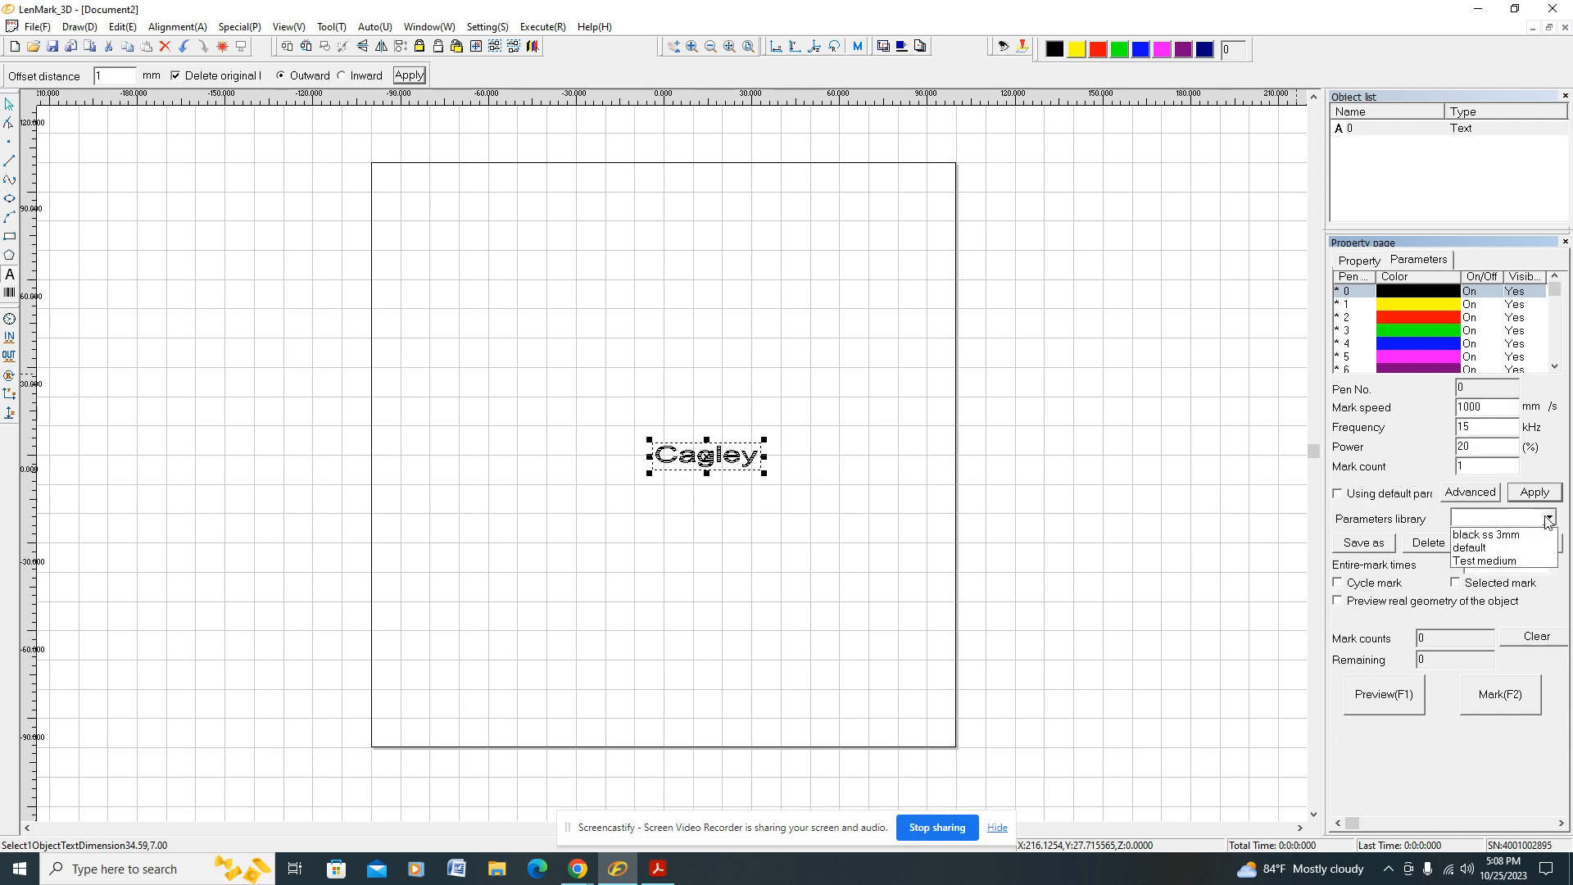
click(1501, 559)
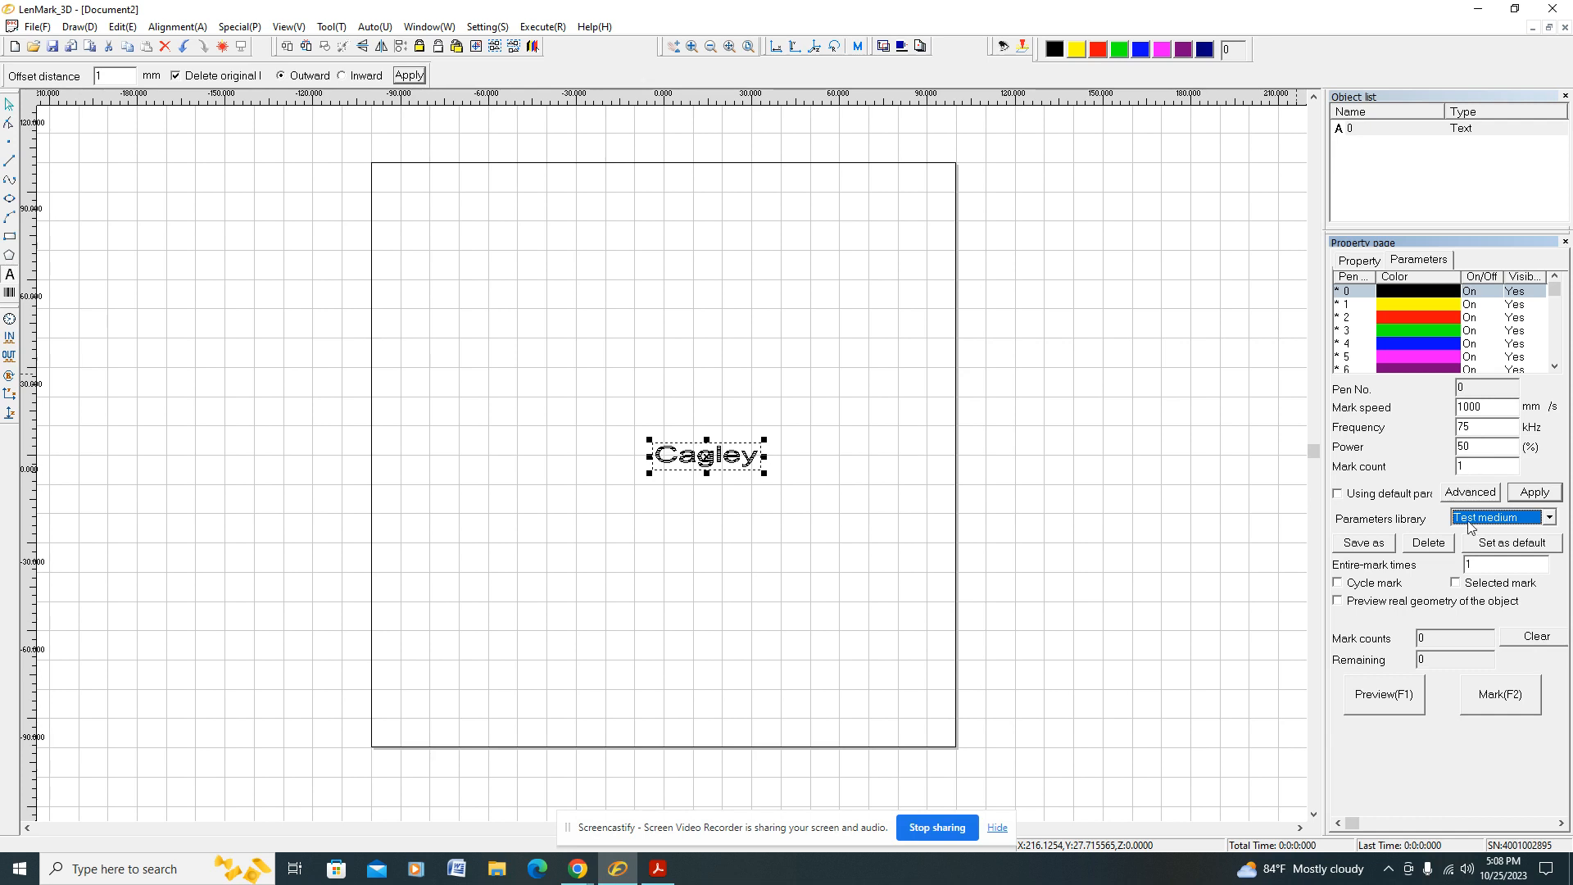
click(1525, 494)
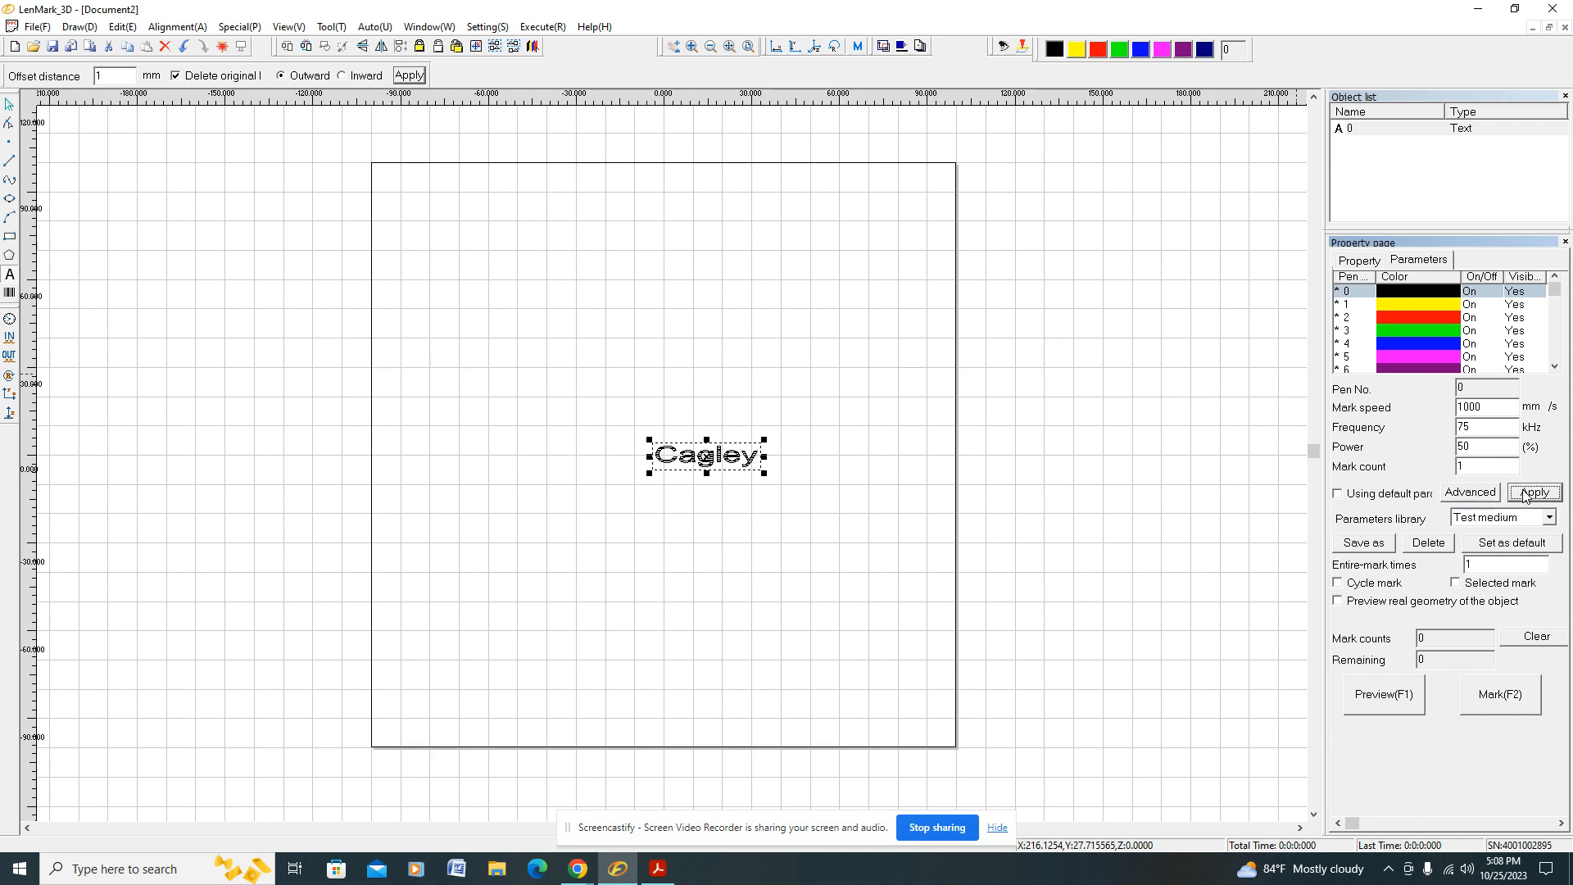
Step: Preview the text with the guide laser, then select the text object and enable Selected mark and Preview real geometry of the object
click(1382, 697)
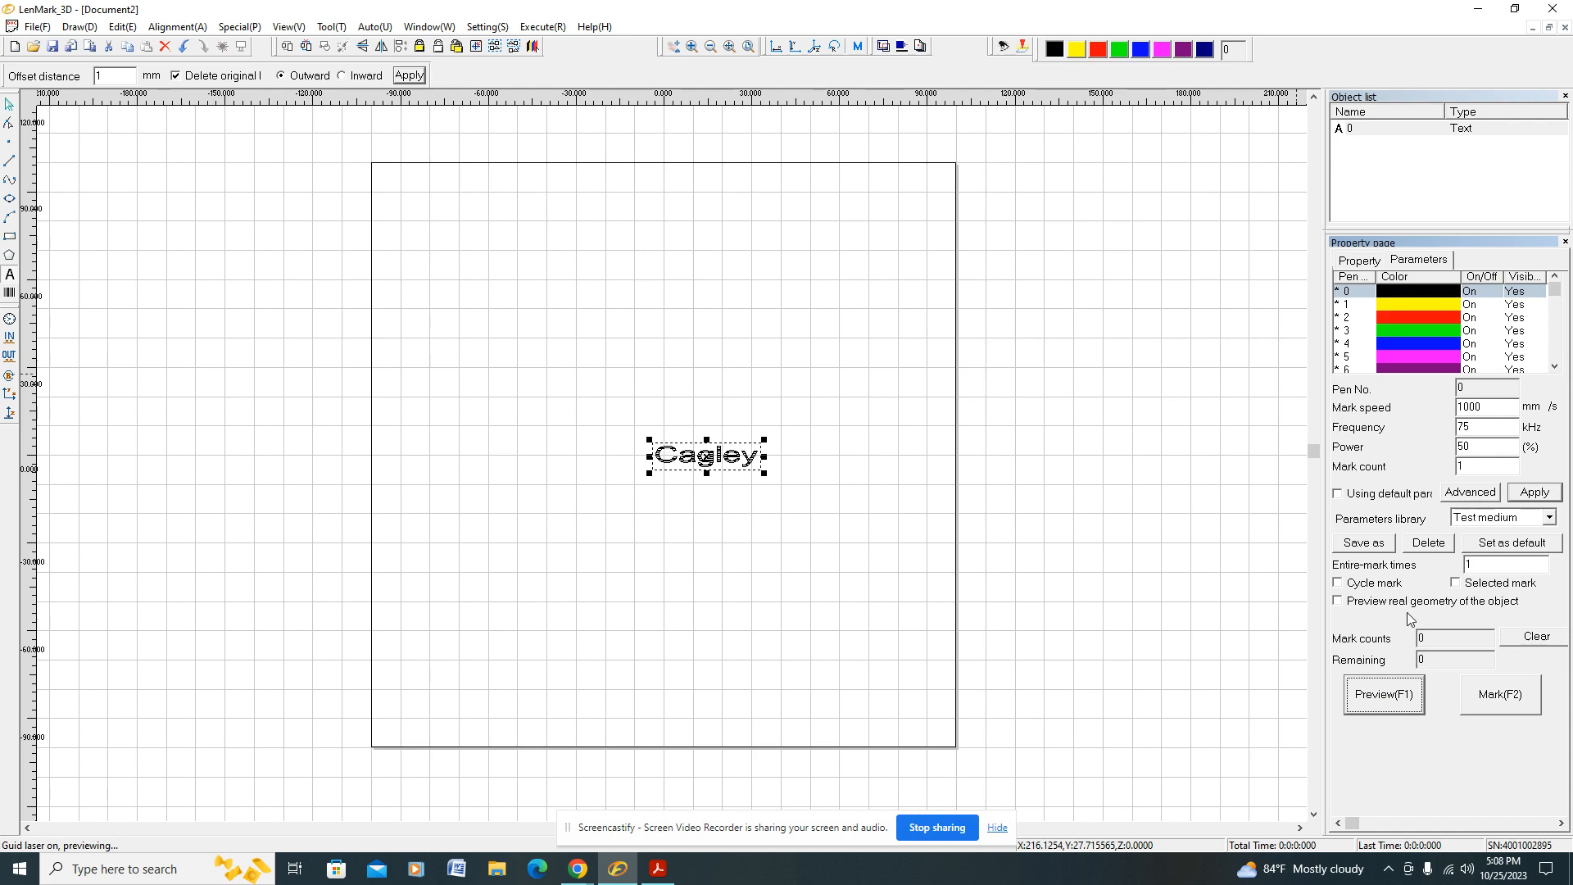
click(1376, 699)
click(1353, 130)
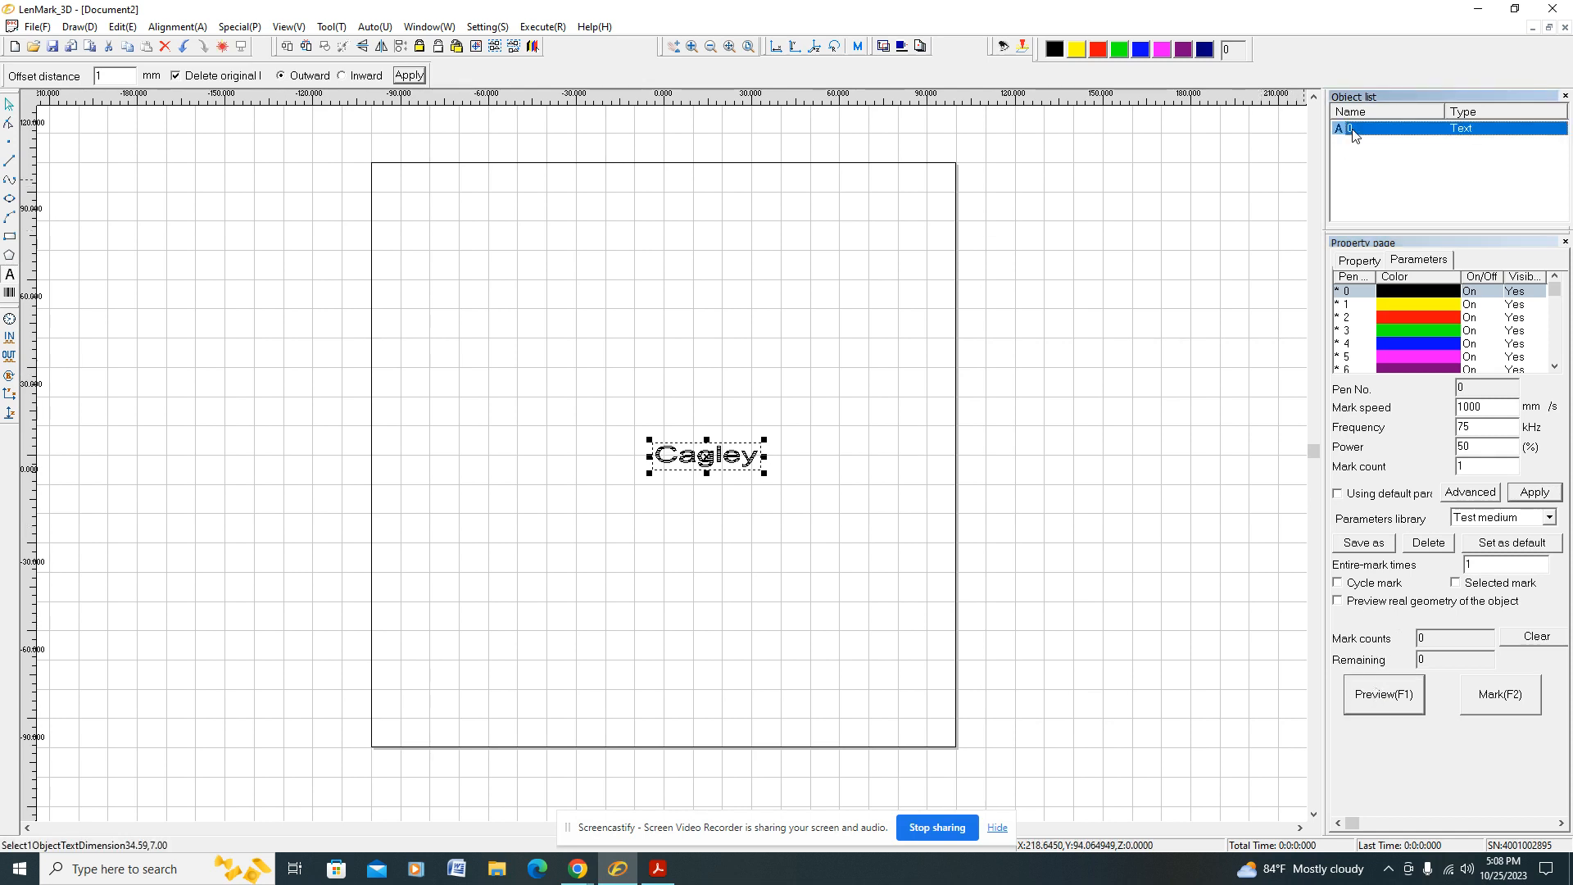
click(1456, 583)
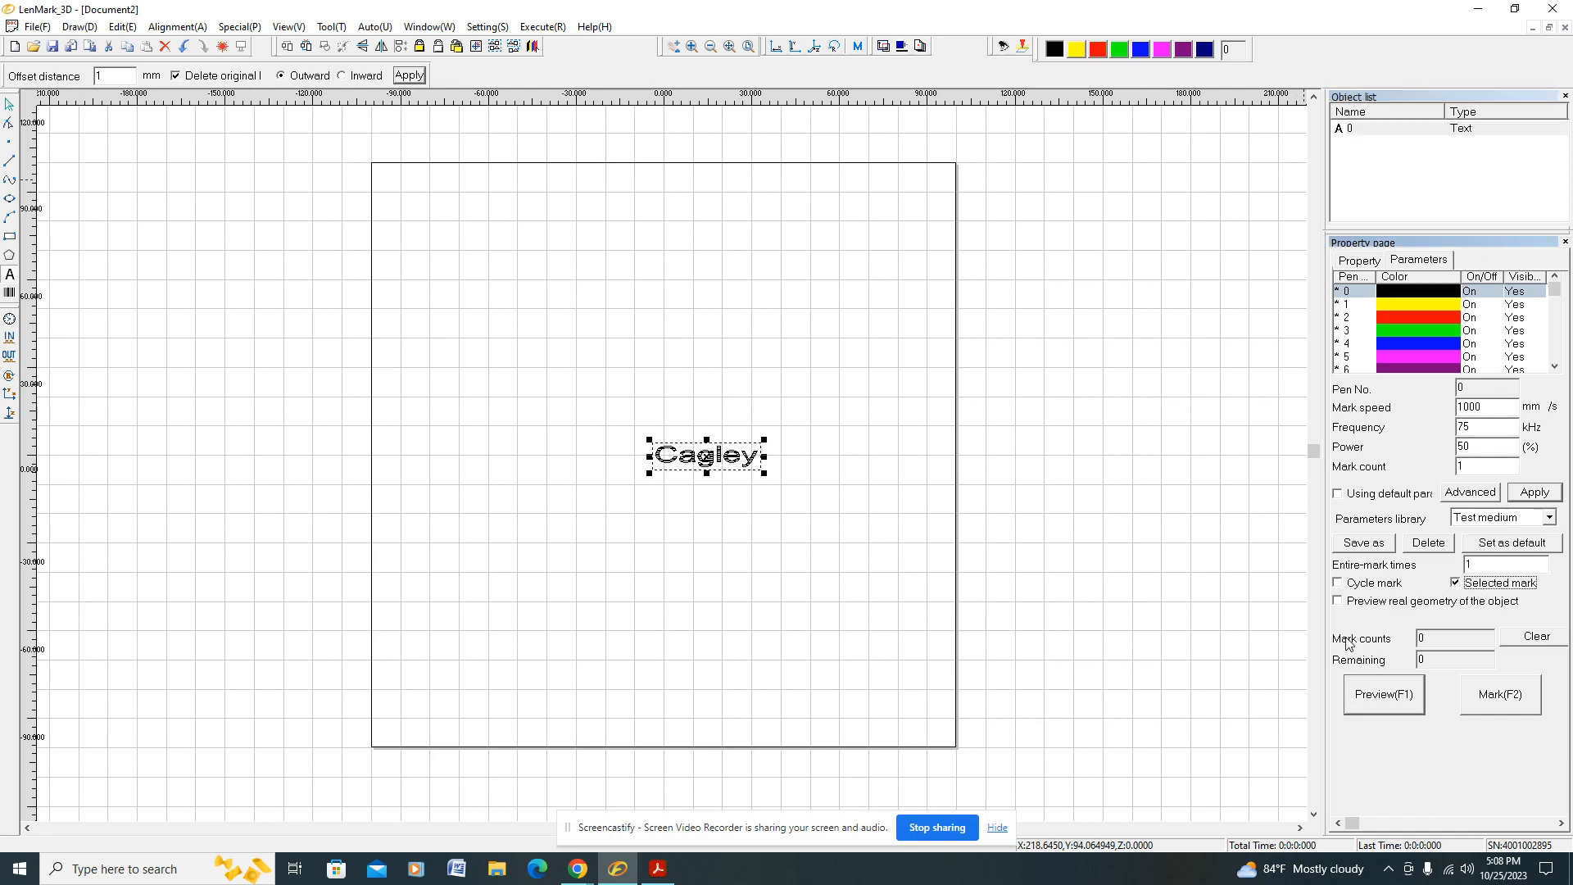
click(1339, 602)
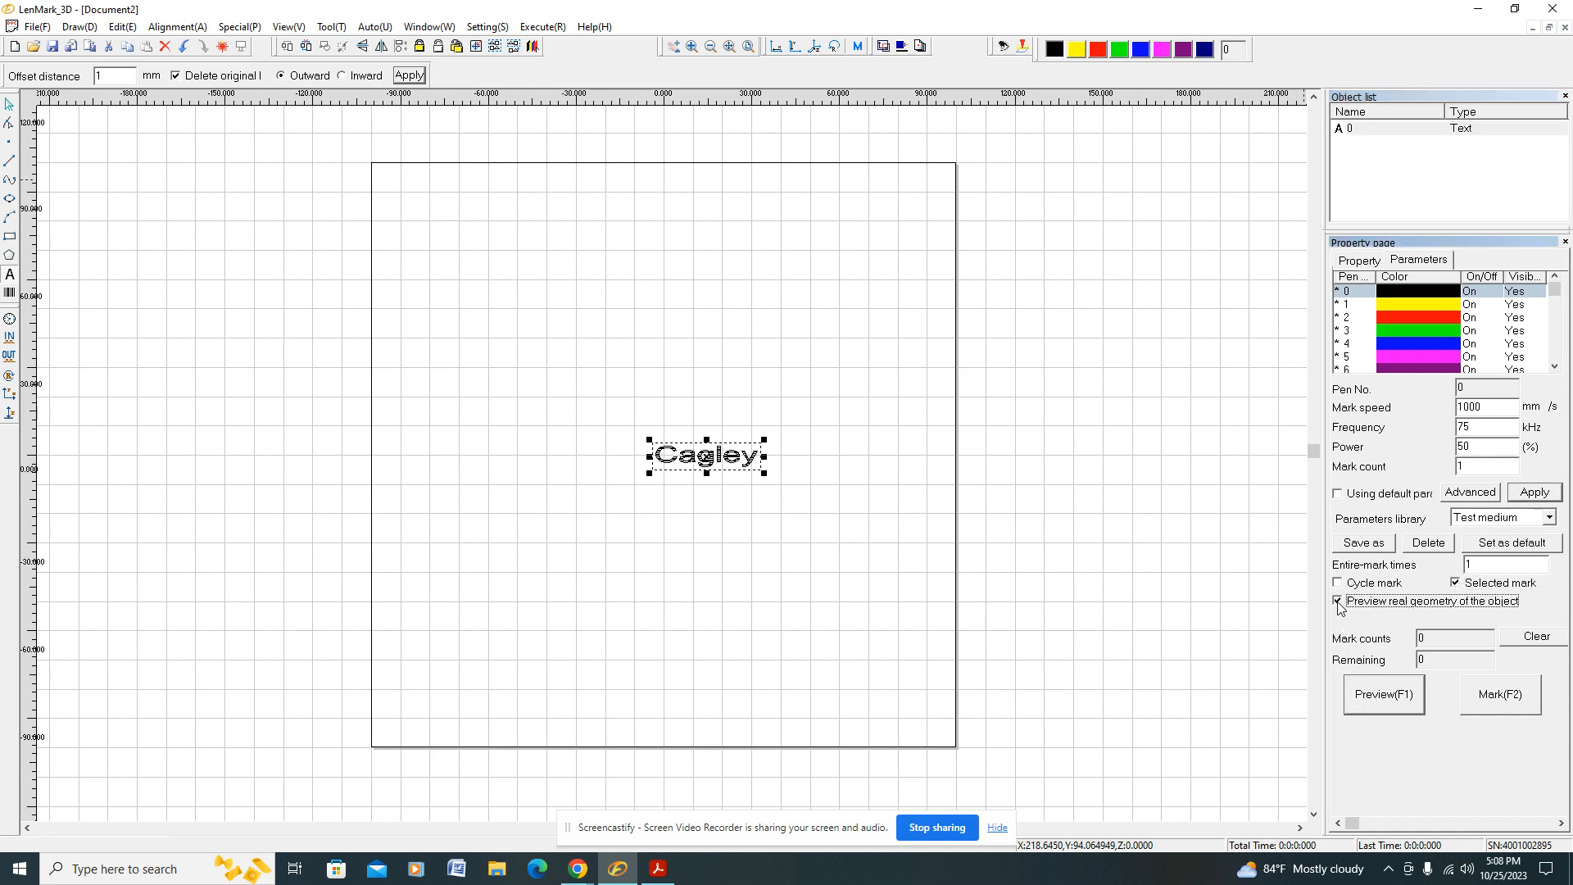
Step: Preview the text's real geometry with the guide laser, stop the preview, and mark the first spreadsheet name
click(1383, 698)
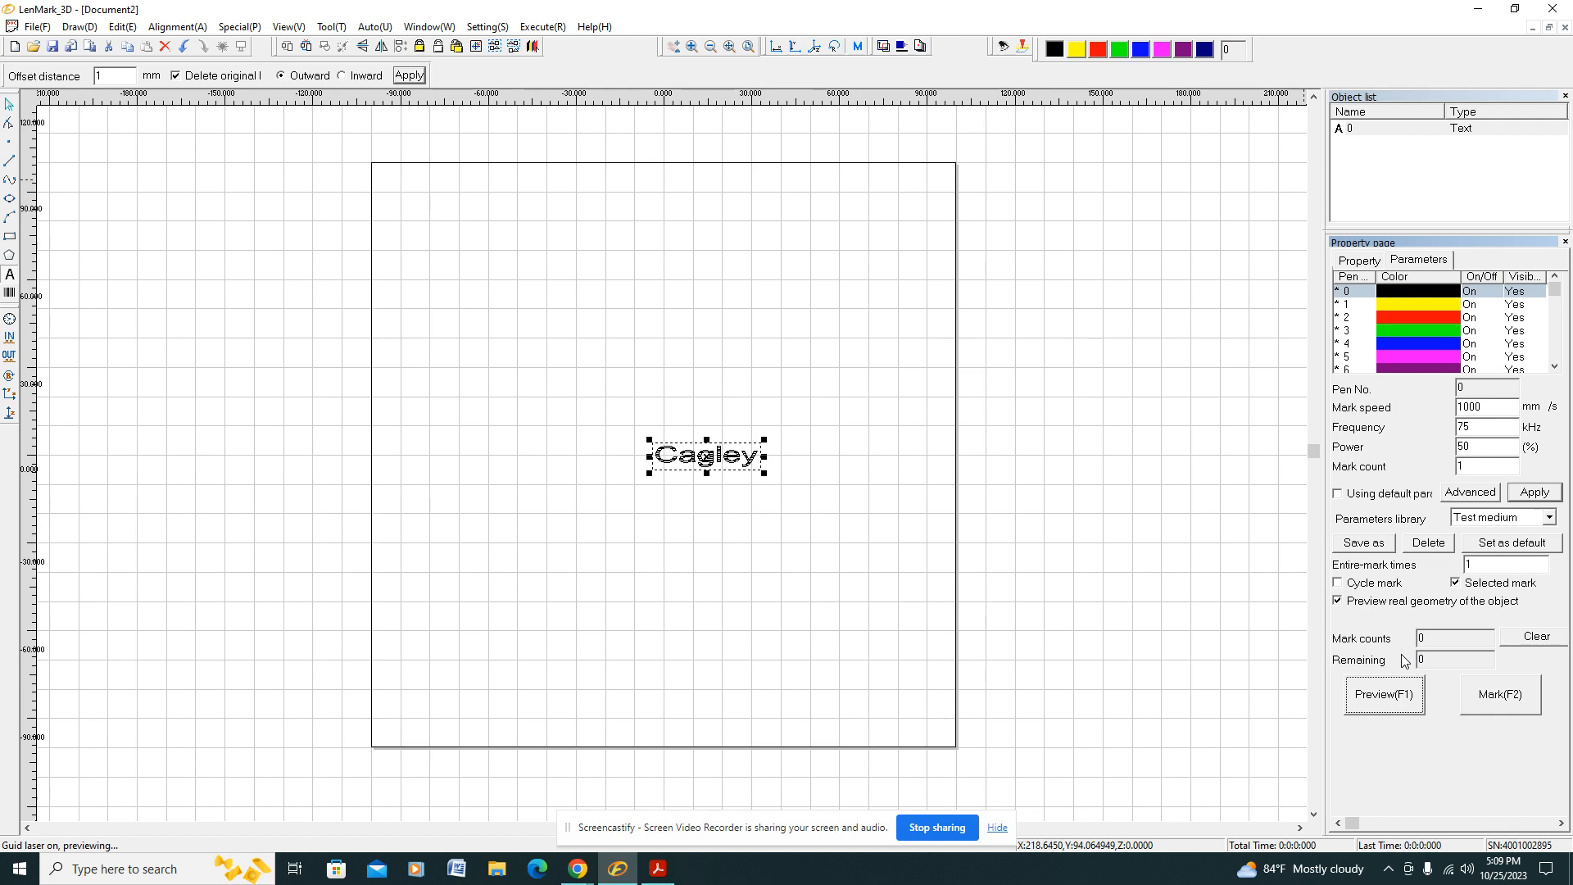
key(Escape)
click(1405, 710)
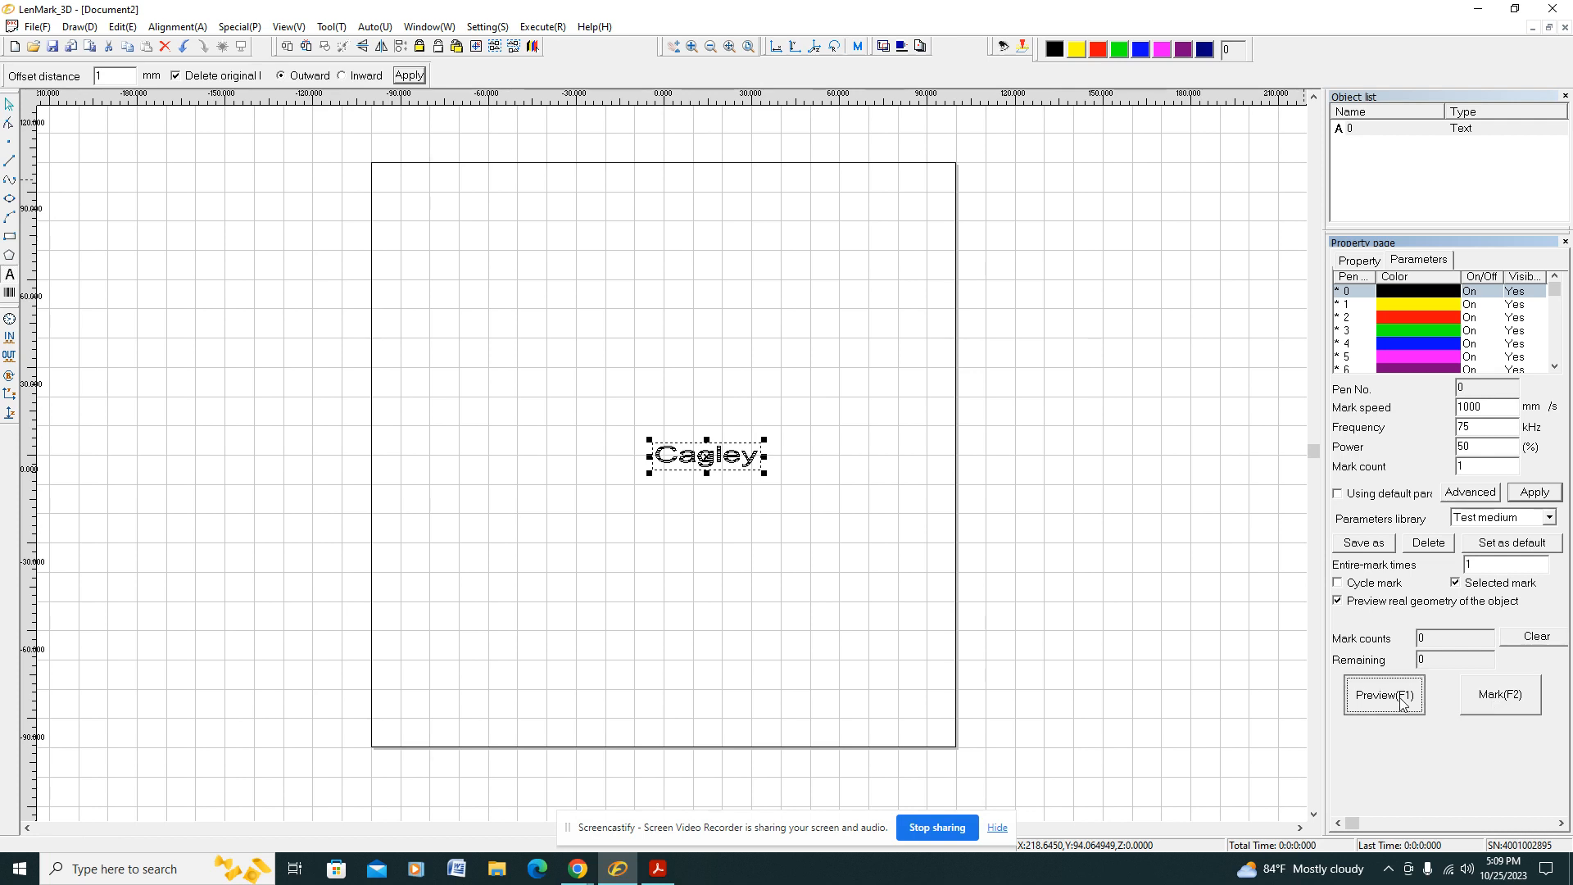
click(1495, 698)
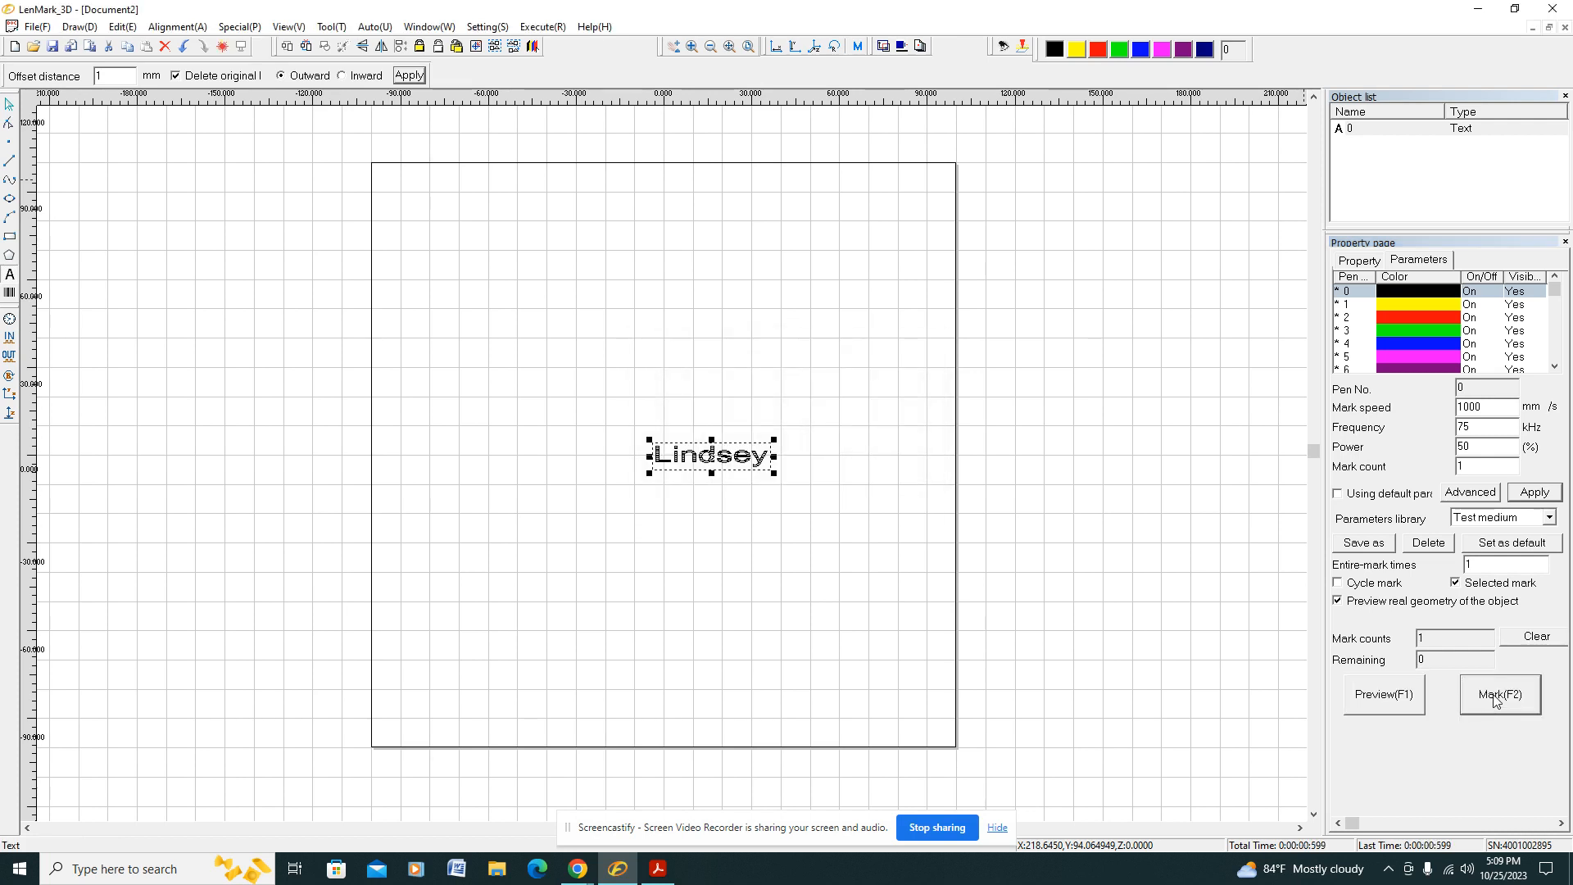